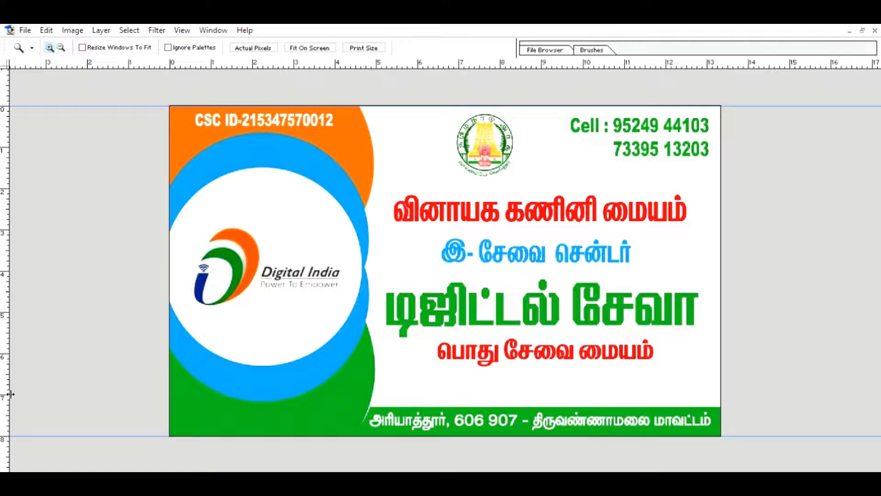
# Add a vertical guide along the canvas's left edge and open a document with Ctrl+O.
pyautogui.moveTo(3, 394); pyautogui.dragTo(727, 312)
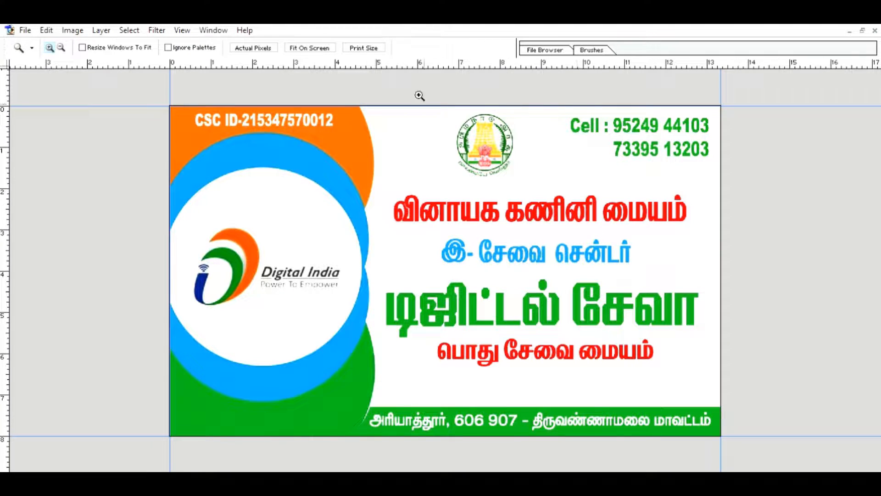
pyautogui.hotkey('ctrl', 'o')
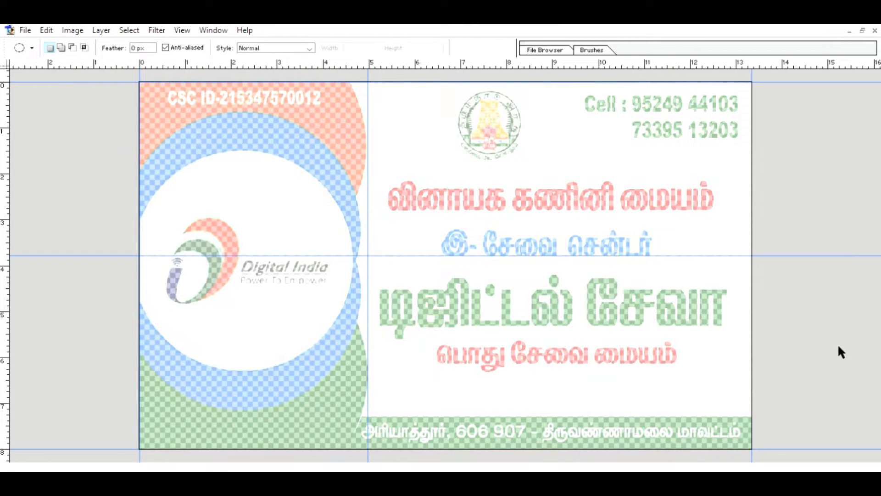
# Make the faded banner display as solid pale colours instead of over the transparency checkerboard.
pyautogui.press('i')
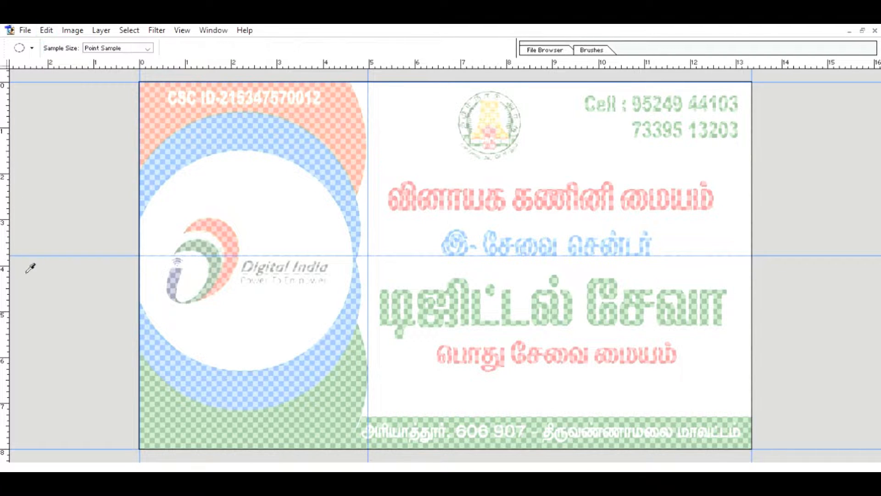
pyautogui.press('m')
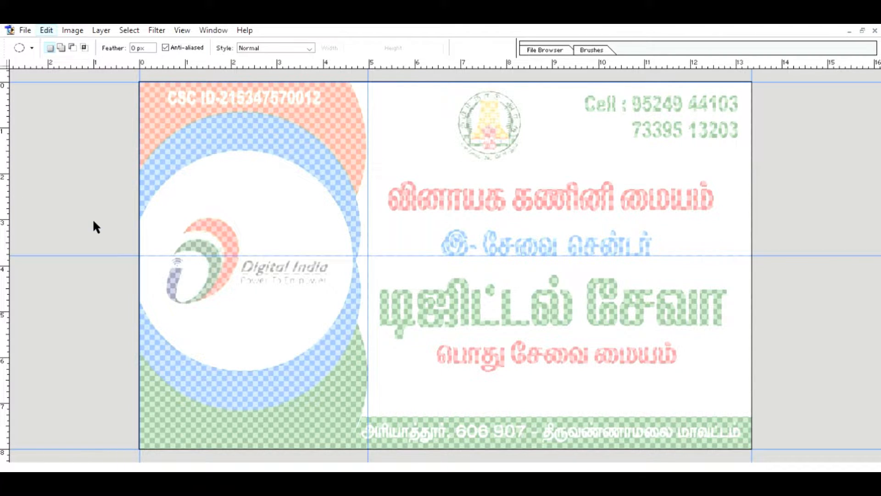
pyautogui.press('i')
pyautogui.press('m')
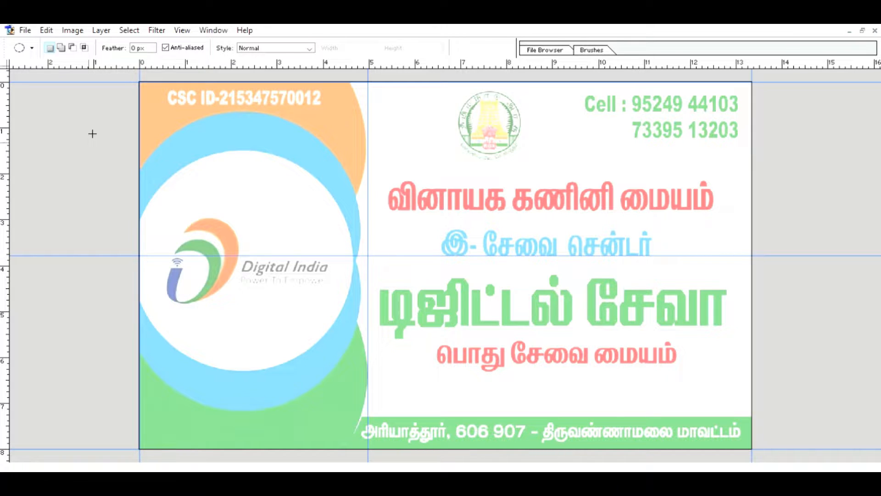
pyautogui.press('p')
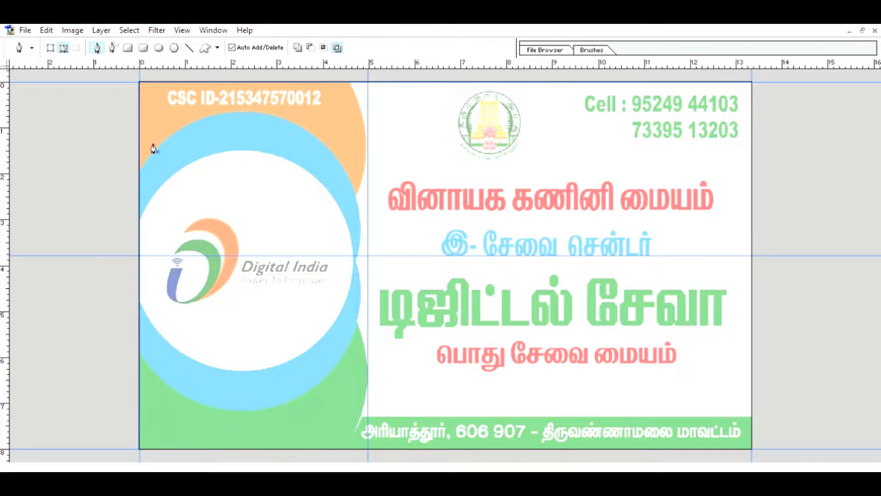
pyautogui.click(349, 83)
pyautogui.moveTo(358, 191); pyautogui.dragTo(334, 247)
pyautogui.click(358, 192)
pyautogui.click(355, 199)
pyautogui.click(355, 261)
pyautogui.moveTo(347, 267); pyautogui.dragTo(346, 271)
pyautogui.keyDown('alt'); pyautogui.click(356, 260); pyautogui.keyUp('alt')
pyautogui.moveTo(357, 320); pyautogui.dragTo(351, 336)
pyautogui.keyDown('alt'); pyautogui.click(357, 320); pyautogui.keyUp('alt')
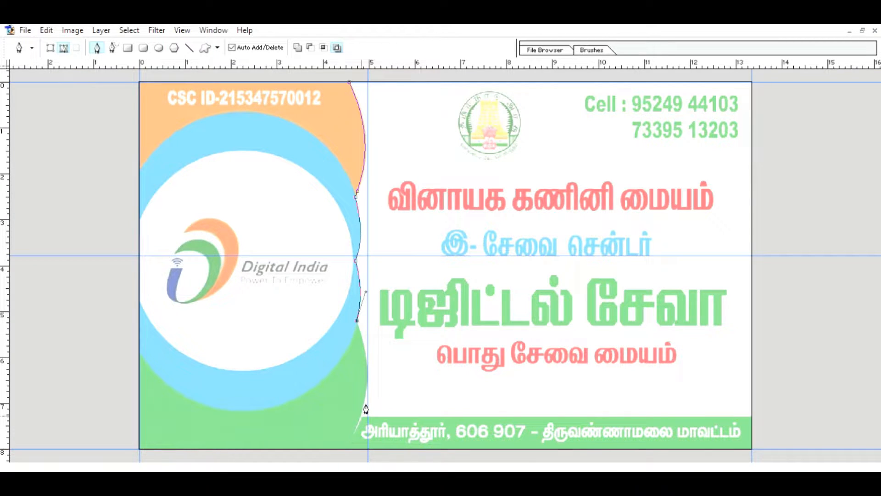
pyautogui.moveTo(361, 416); pyautogui.dragTo(347, 453)
pyautogui.click(343, 458)
pyautogui.click(108, 458)
pyautogui.click(98, 342)
pyautogui.click(96, 186)
pyautogui.click(109, 82)
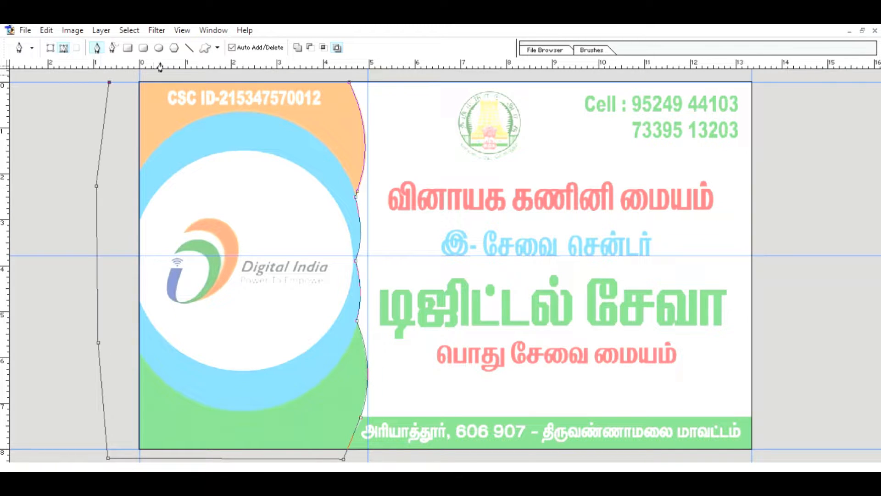
pyautogui.click(178, 72)
pyautogui.click(313, 71)
pyautogui.click(350, 82)
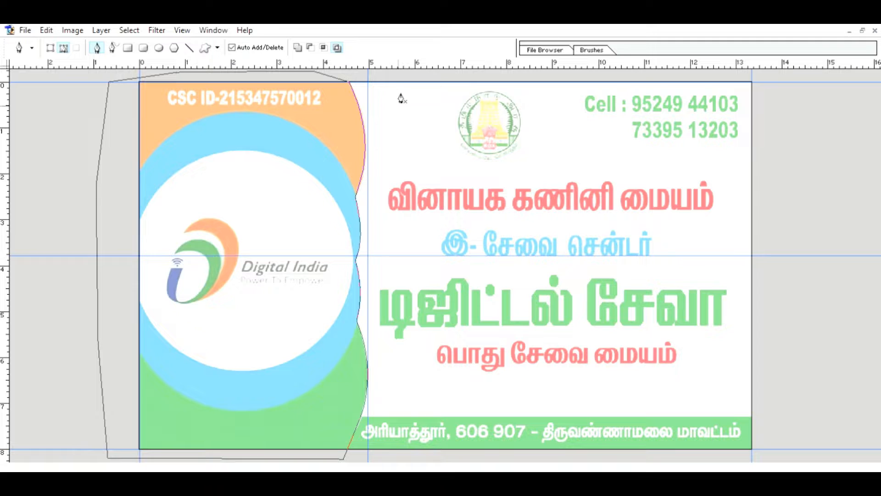
pyautogui.hotkey('ctrl', 'Return')
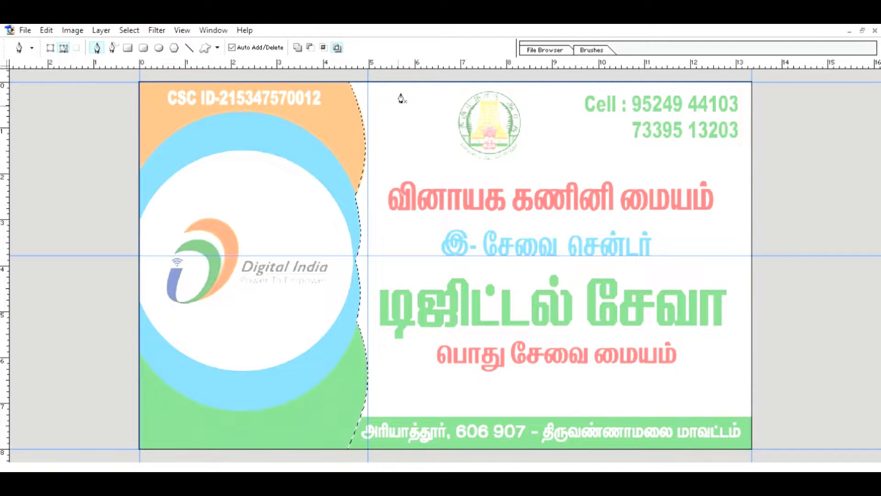
pyautogui.hotkey('ctrl', 'd')
pyautogui.press('w')
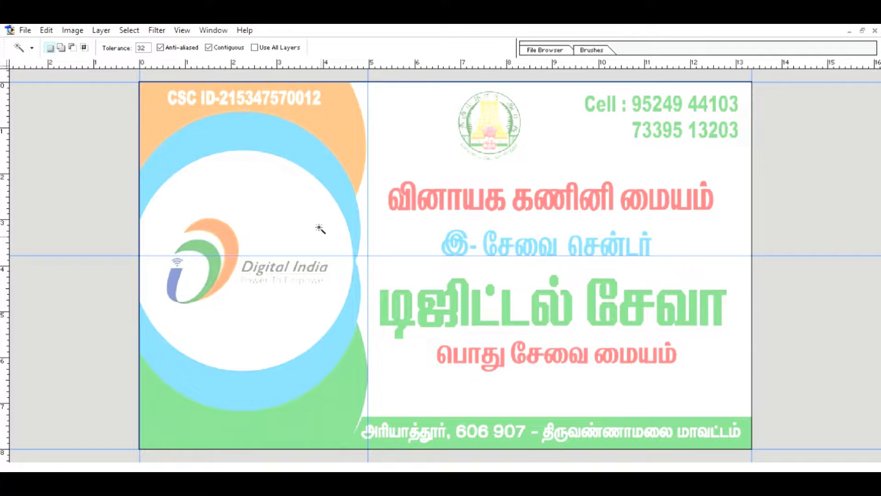
# Select the white logo circle with the Magic Wand and paint it dark charcoal with a large brush.
pyautogui.click(311, 198)
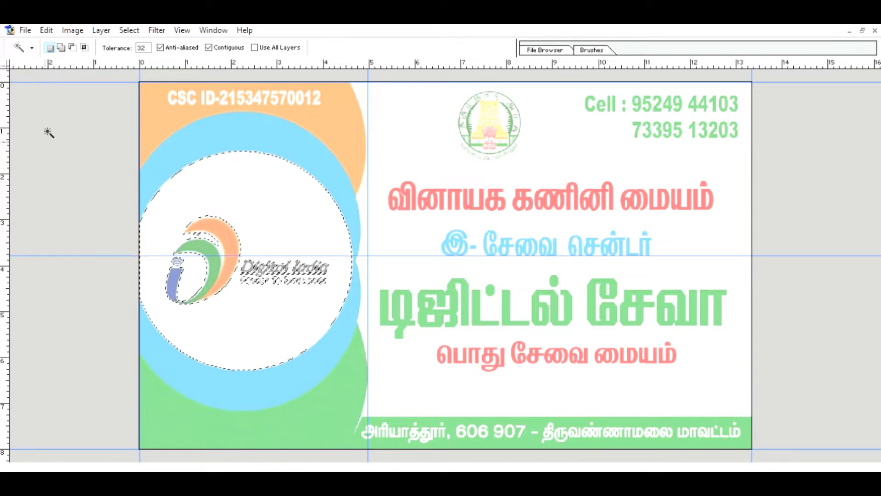
pyautogui.press('b')
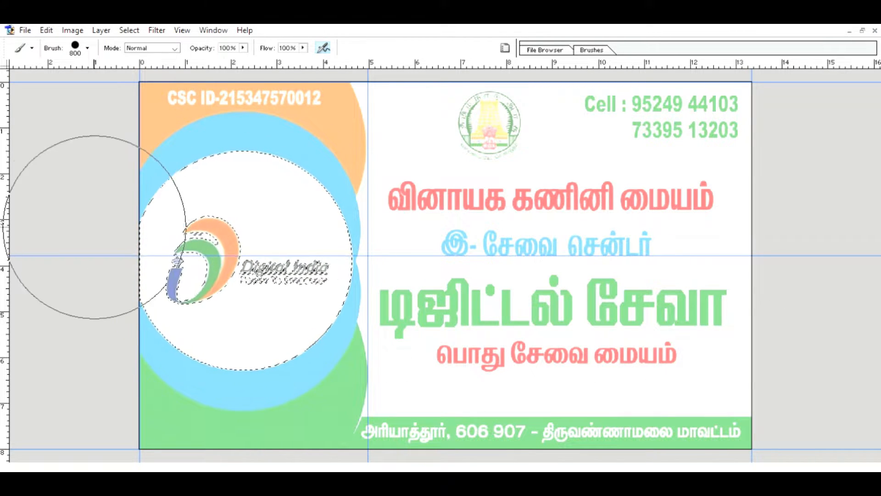
pyautogui.moveTo(158, 197); pyautogui.dragTo(108, 325)
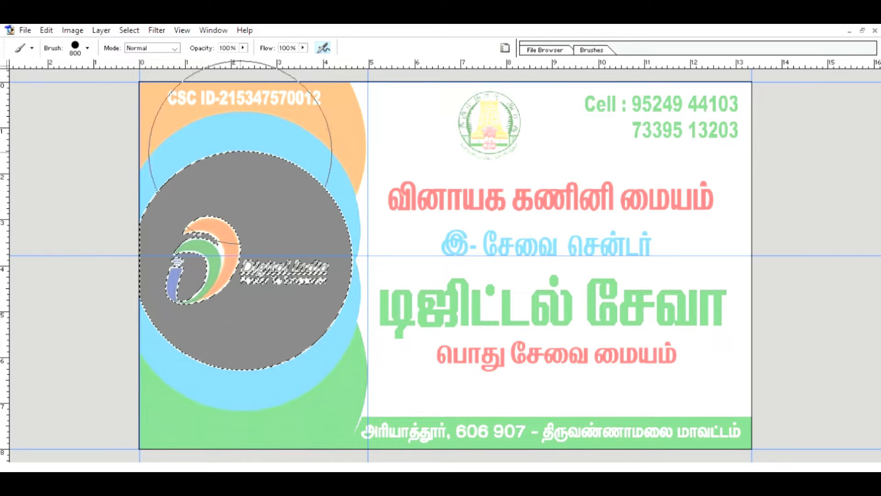
pyautogui.hotkey('ctrl', 'd')
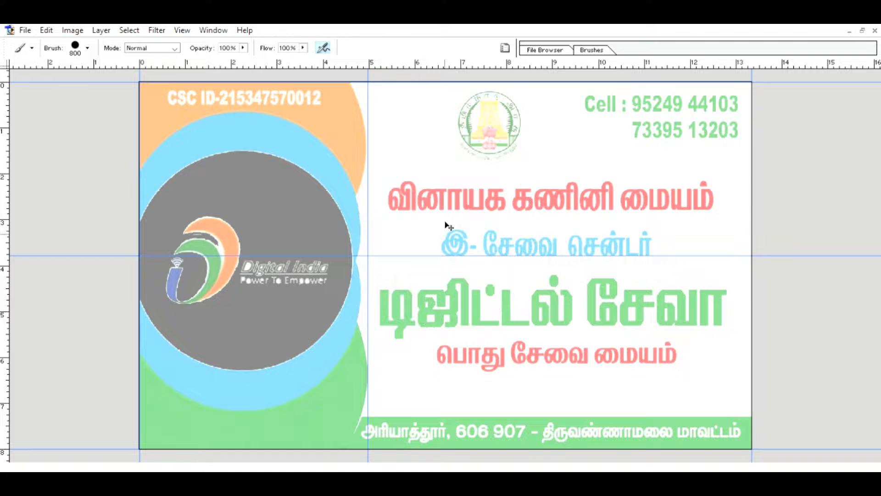
pyautogui.hotkey('ctrl', 'alt', 'z')
pyautogui.hotkey('ctrl', 'alt', 'z')
pyautogui.hotkey('ctrl', 'alt', 'z')
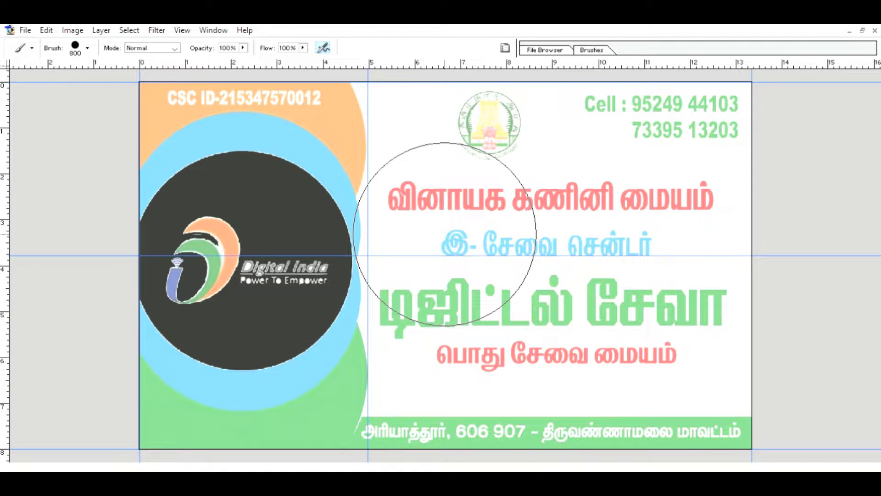
# Duplicate the dark logo circle as a shifted copy and enlarge that copy slightly.
pyautogui.press('v')
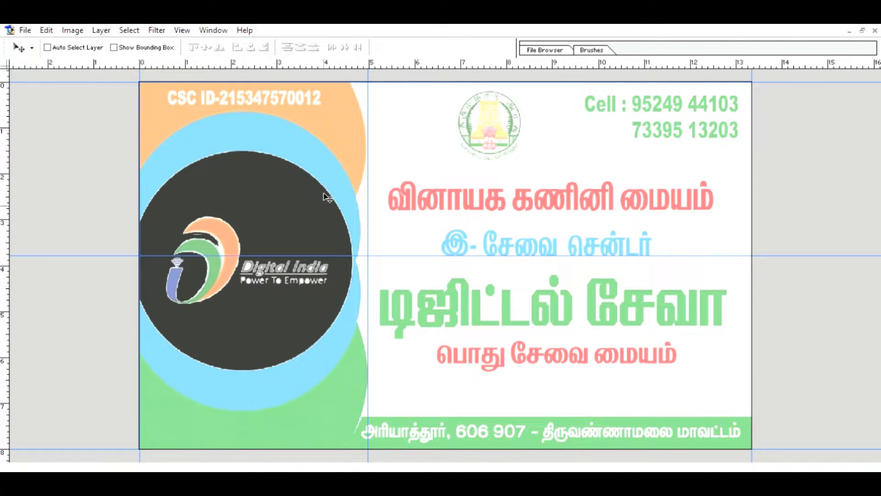
pyautogui.moveTo(323, 193); pyautogui.dragTo(279, 278)
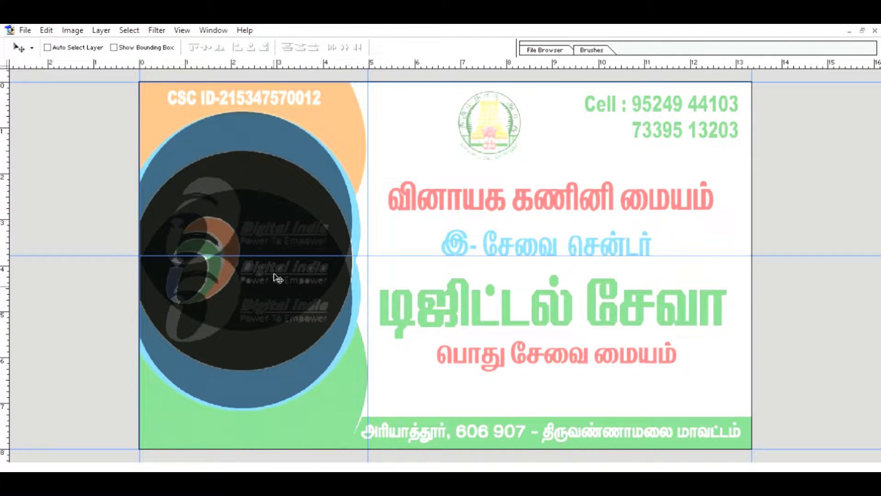
pyautogui.click(758, 415)
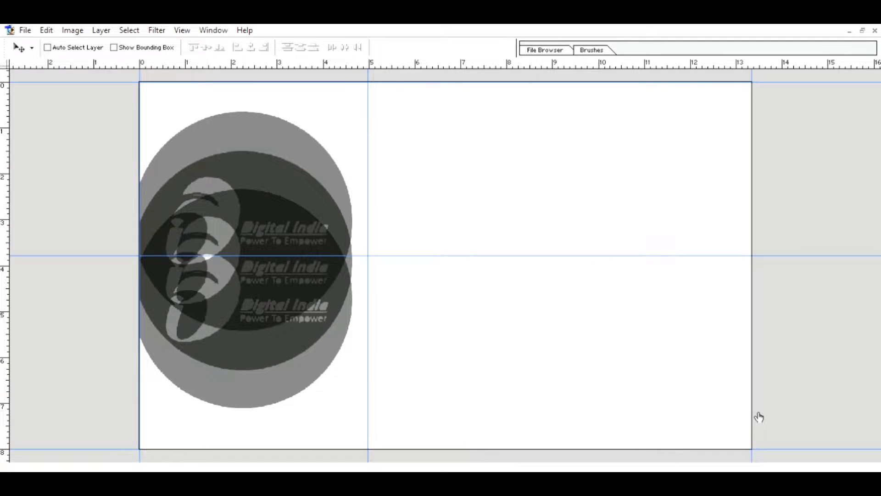
pyautogui.click(759, 417)
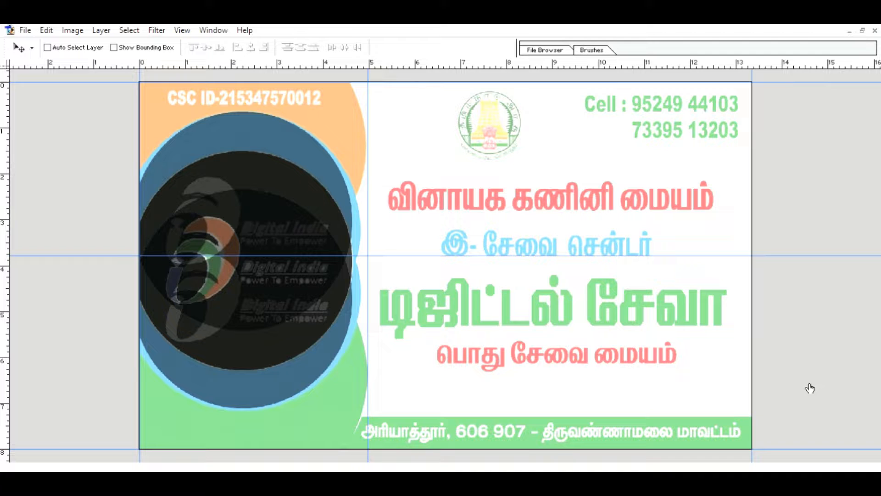
pyautogui.hotkey('ctrl', 't')
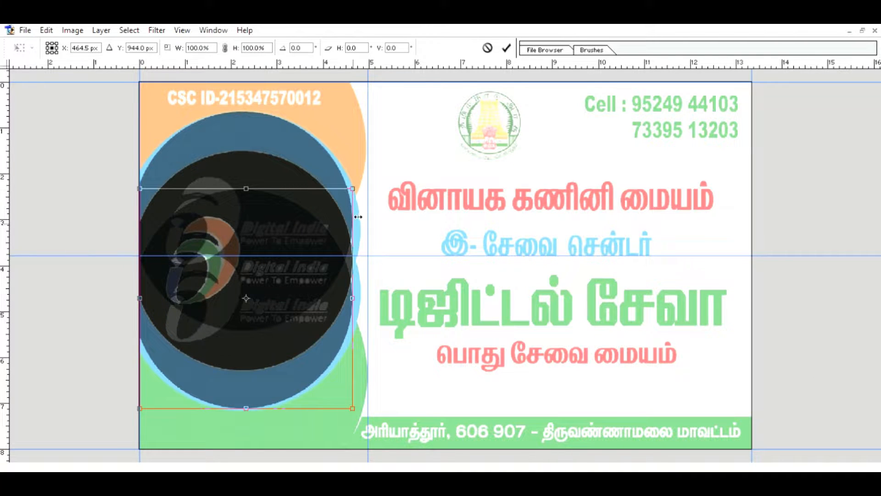
pyautogui.moveTo(361, 289); pyautogui.dragTo(367, 289)
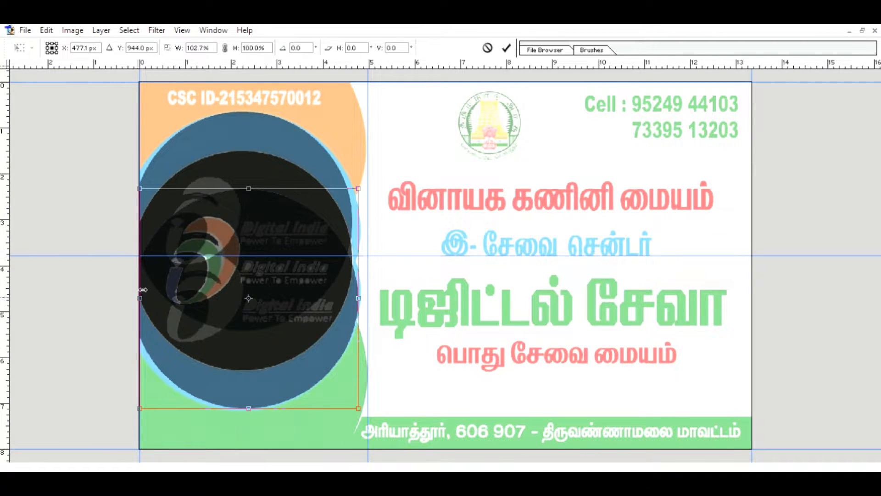
pyautogui.moveTo(142, 290); pyautogui.dragTo(136, 290)
pyautogui.moveTo(358, 188); pyautogui.dragTo(360, 184)
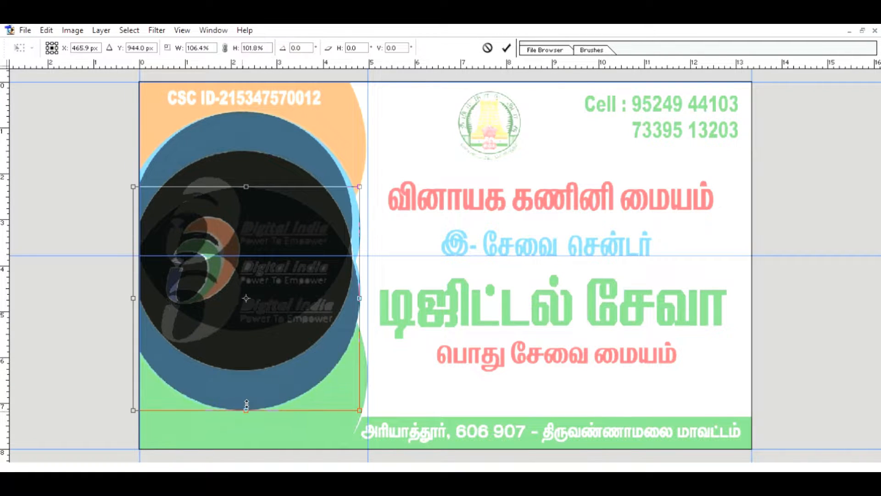
pyautogui.press('Return')
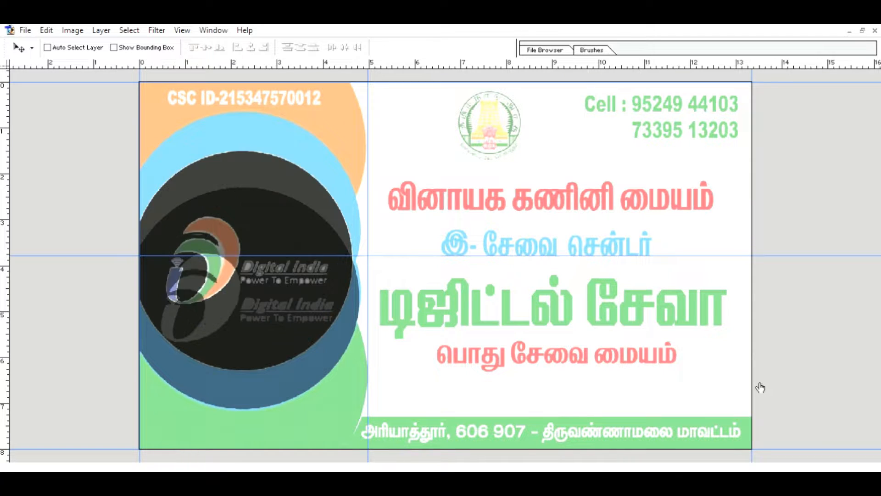
# Enlarge the upper circle copy slightly by pulling its corner and side handles outward.
pyautogui.hotkey('ctrl', 't')
pyautogui.moveTo(366, 213); pyautogui.dragTo(362, 216)
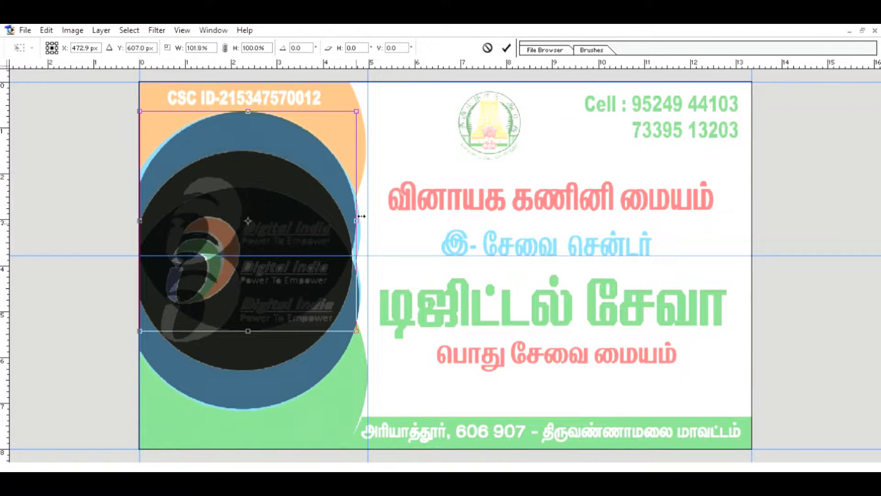
pyautogui.moveTo(357, 329); pyautogui.dragTo(364, 329)
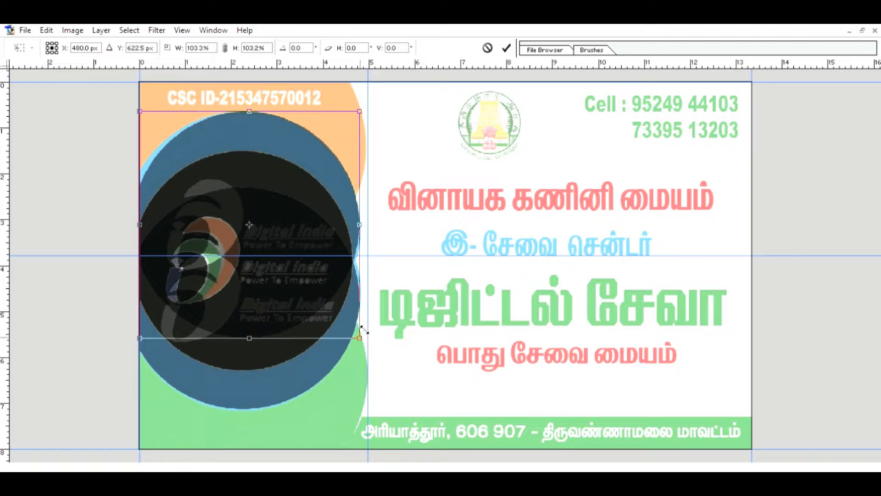
pyautogui.moveTo(142, 102); pyautogui.dragTo(136, 100)
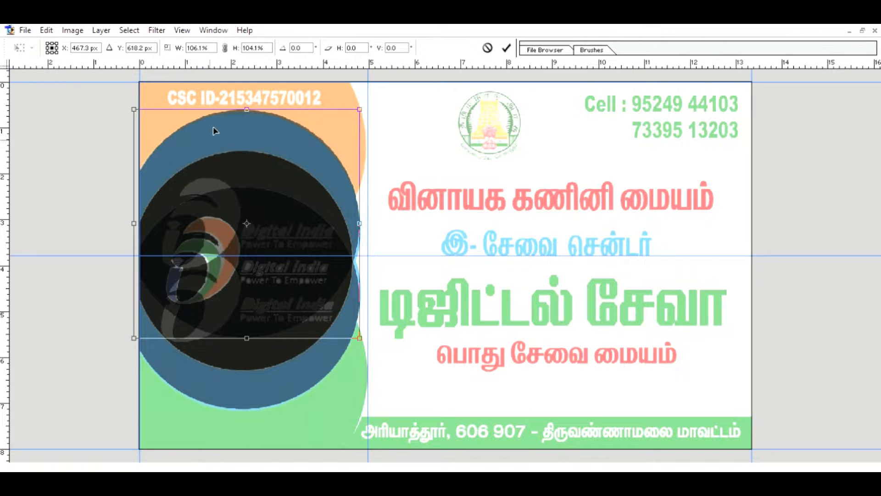
pyautogui.press('Return')
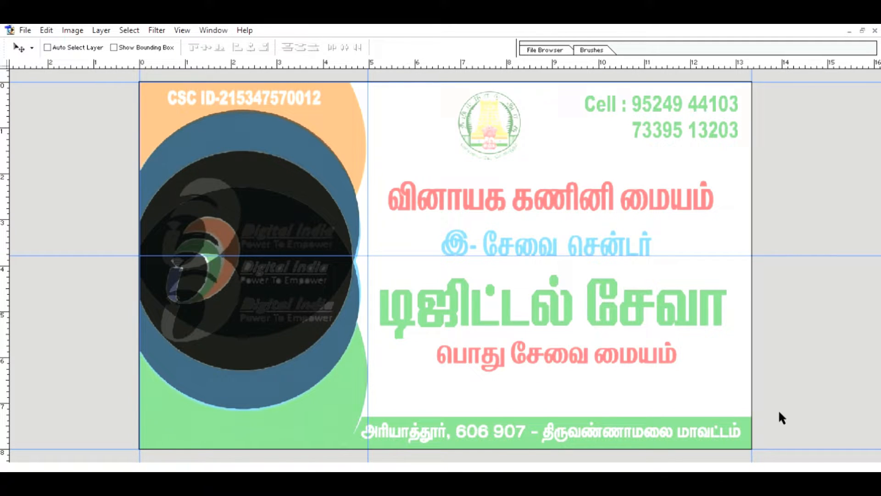
# Toggle layer visibility so the light blue rings and the original coloured logo show again.
pyautogui.keyDown('ctrl'); pyautogui.click(779, 413); pyautogui.keyUp('ctrl')
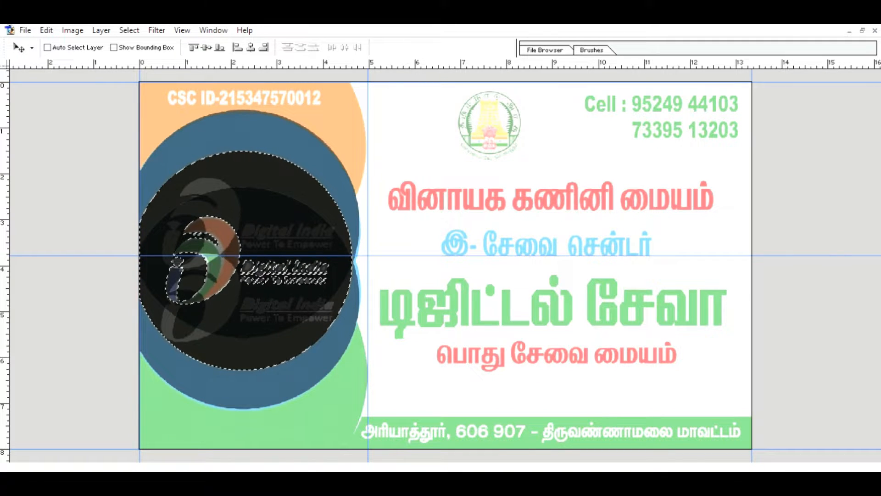
pyautogui.click(46, 30)
pyautogui.click(87, 229)
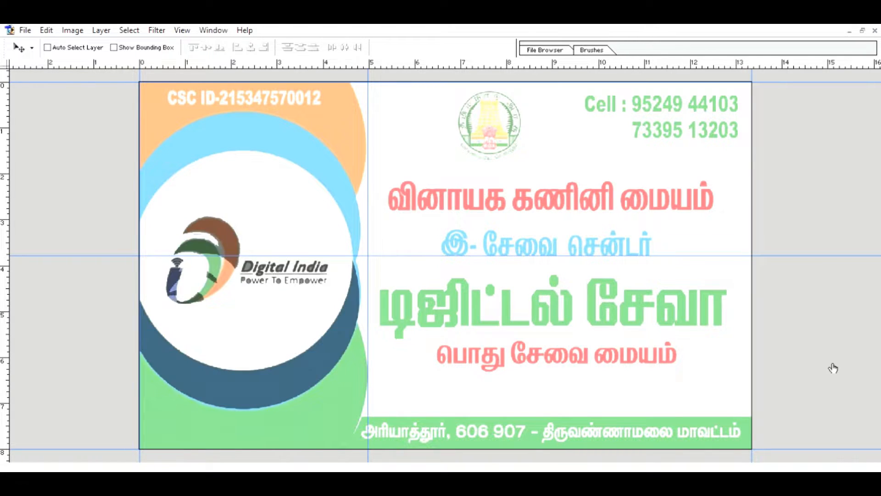
pyautogui.press('b')
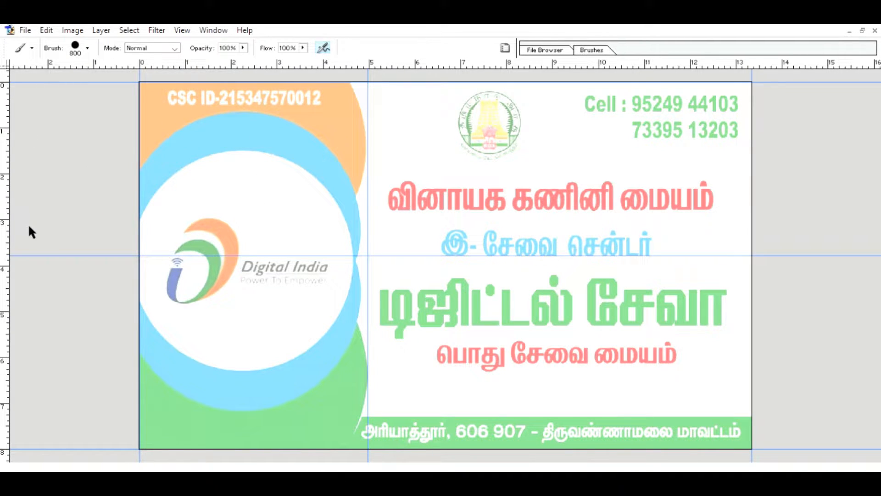
# Load the ring and logo shapes as a selection, removing the logo and letter outlines with the Magic Wand.
pyautogui.press('i')
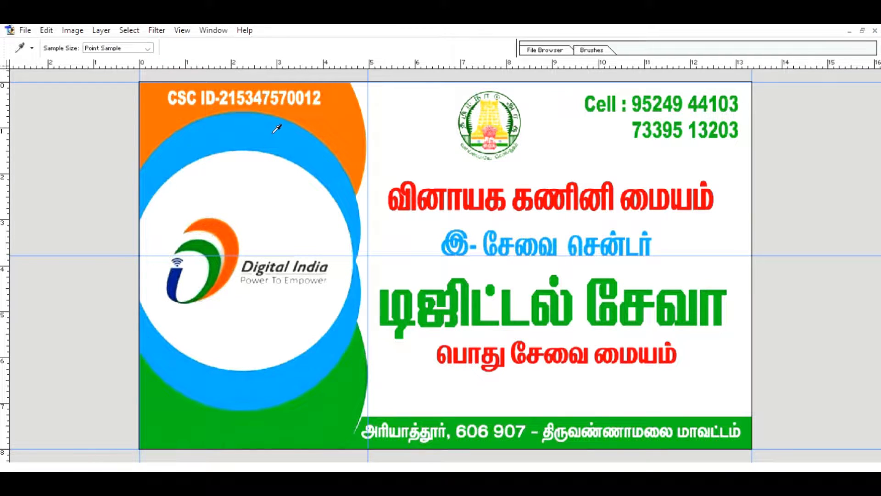
pyautogui.click(839, 343)
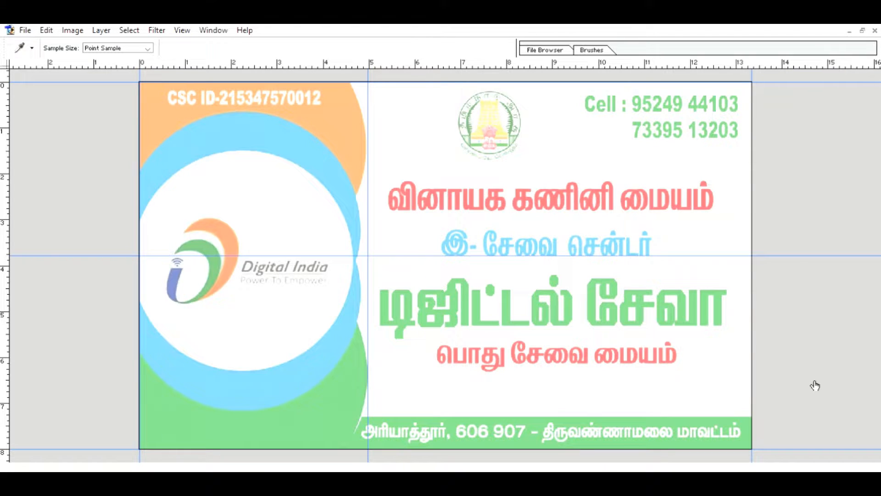
pyautogui.click(816, 401)
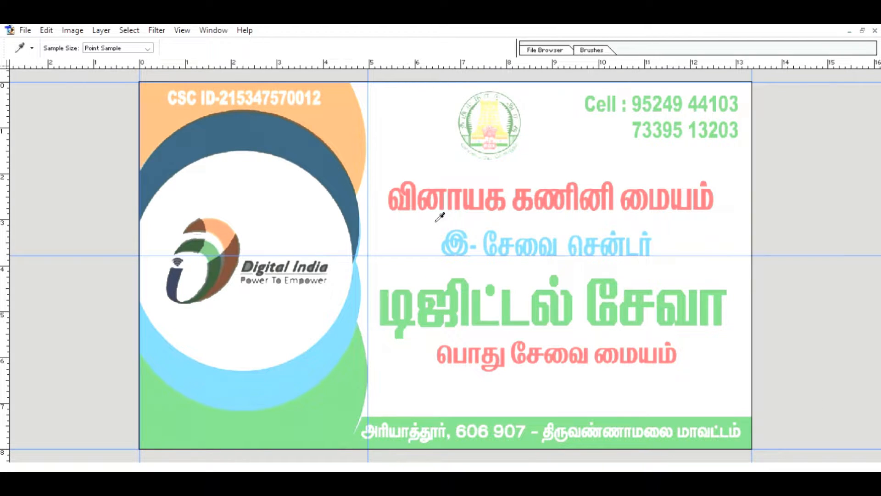
pyautogui.keyDown('ctrl'); pyautogui.click(788, 409); pyautogui.keyUp('ctrl')
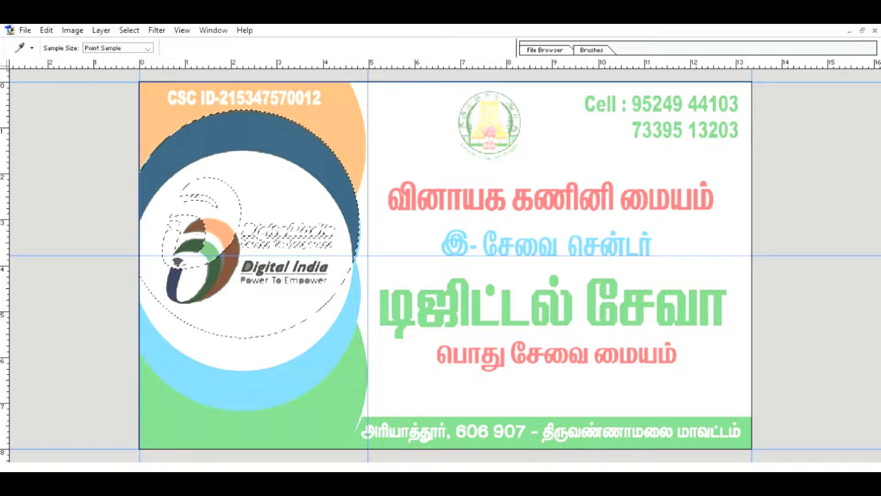
pyautogui.press('w')
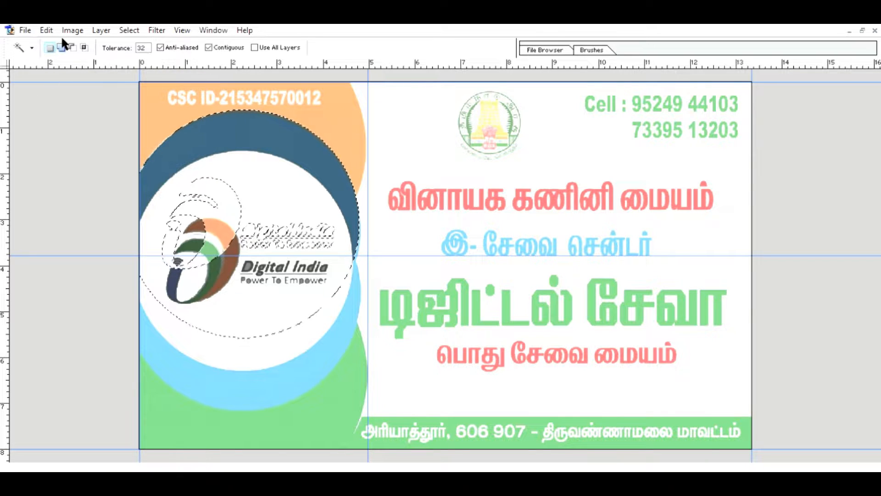
pyautogui.click(218, 195)
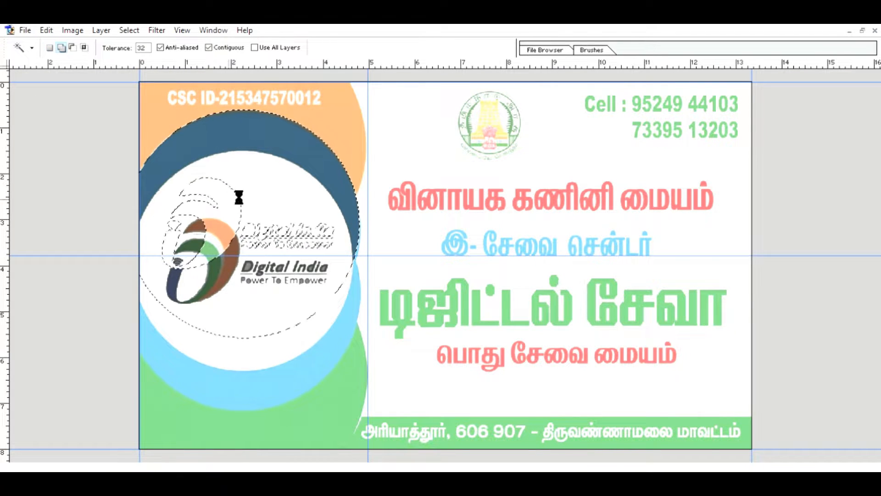
pyautogui.moveTo(241, 215); pyautogui.dragTo(337, 283)
pyautogui.click(379, 220)
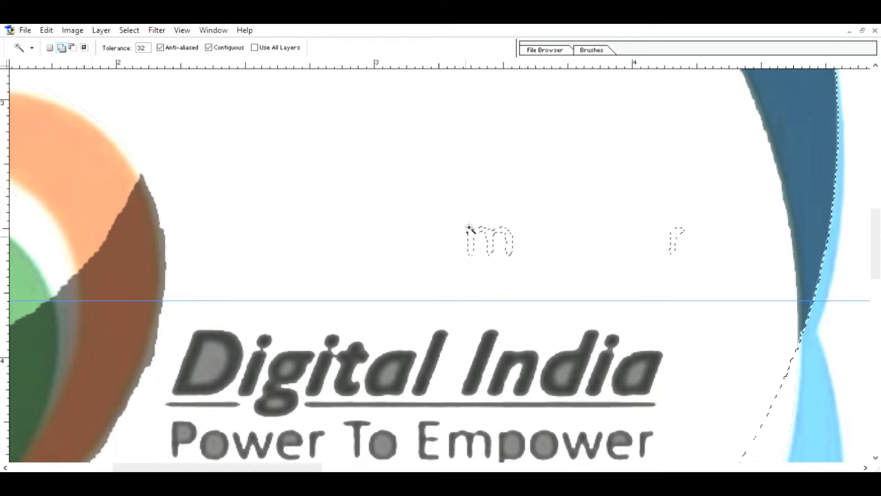
pyautogui.click(511, 233)
pyautogui.press('z')
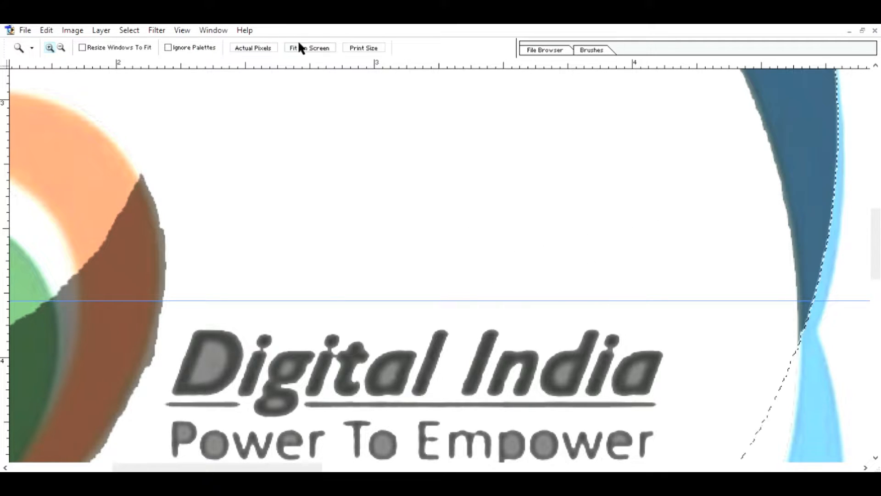
pyautogui.click(303, 48)
# Fill the ring selection with bright blue via Edit > Fill, deselect, and reveal the ring layers.
pyautogui.click(51, 32)
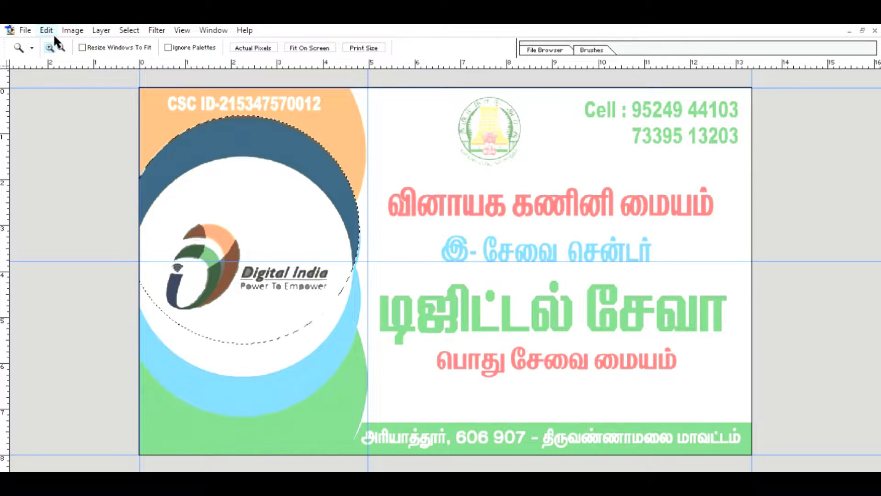
pyautogui.click(79, 221)
pyautogui.click(506, 189)
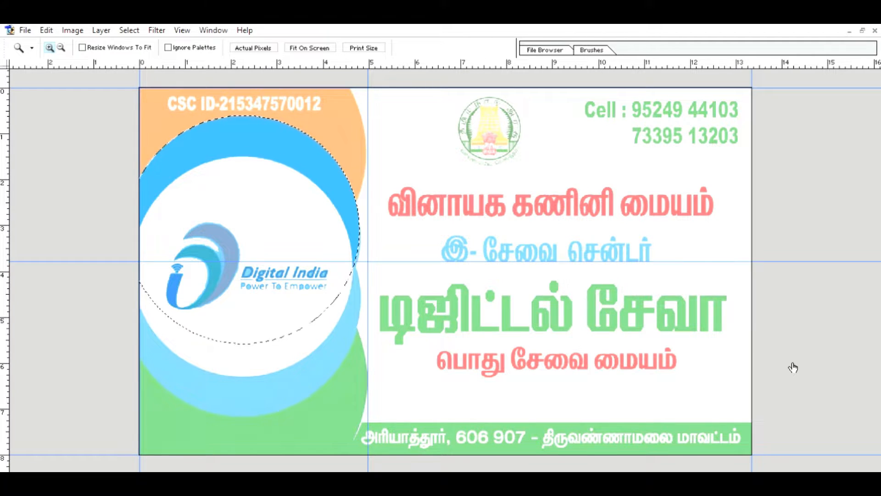
pyautogui.hotkey('ctrl', 'd')
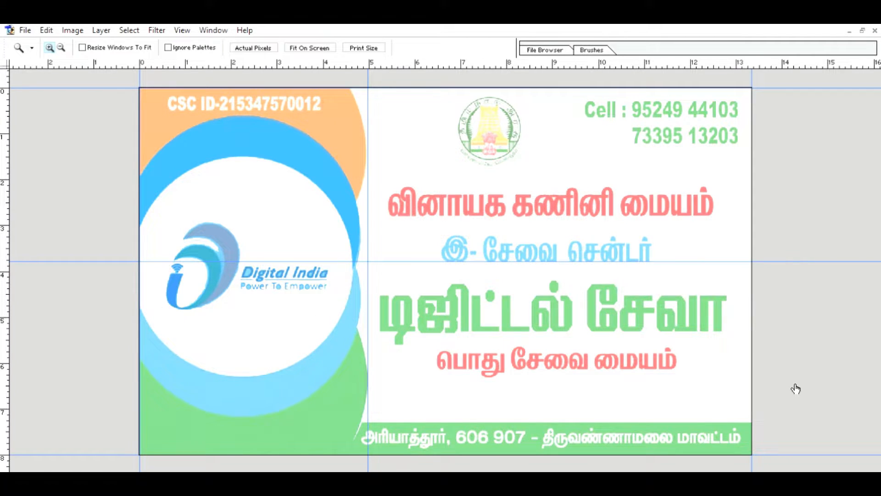
pyautogui.click(795, 386)
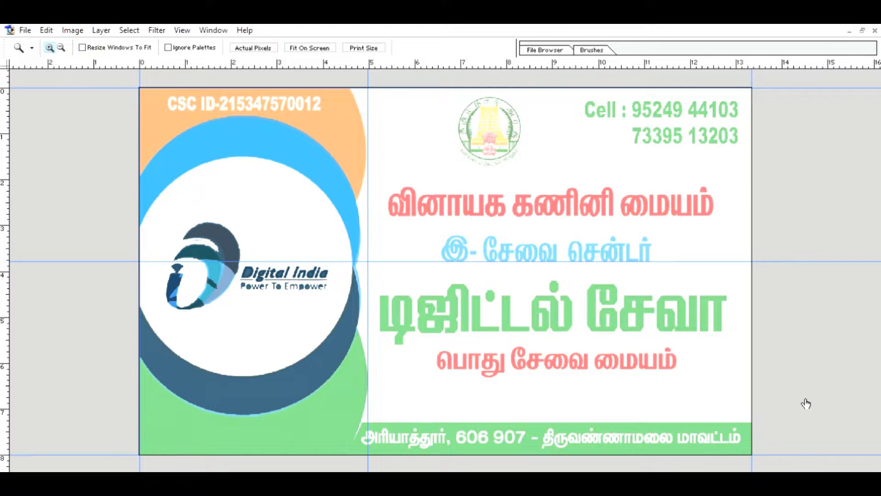
pyautogui.click(806, 400)
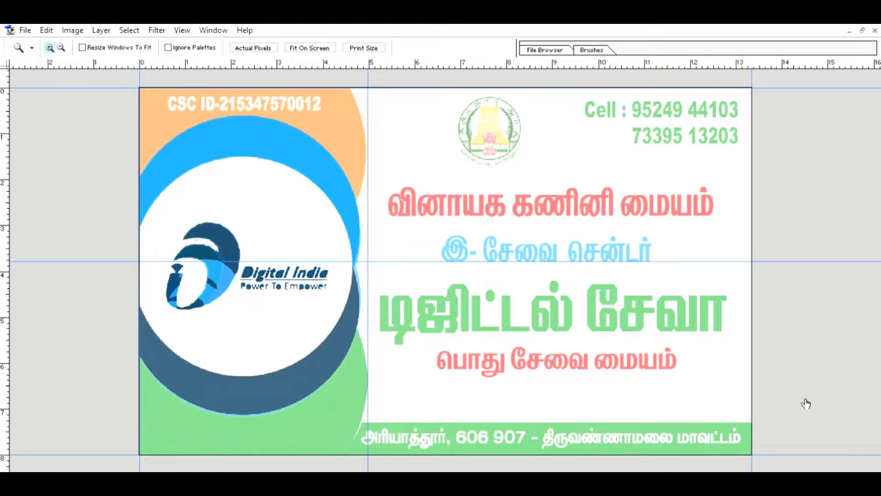
pyautogui.click(467, 303)
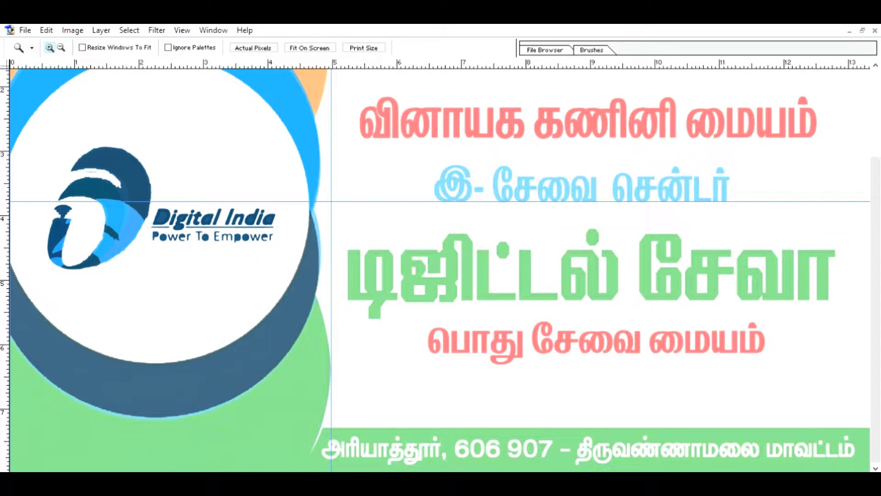
pyautogui.click(330, 47)
# Toggle layer visibility to check the blue shapes and set the blue layer to 100% opacity.
pyautogui.press('v')
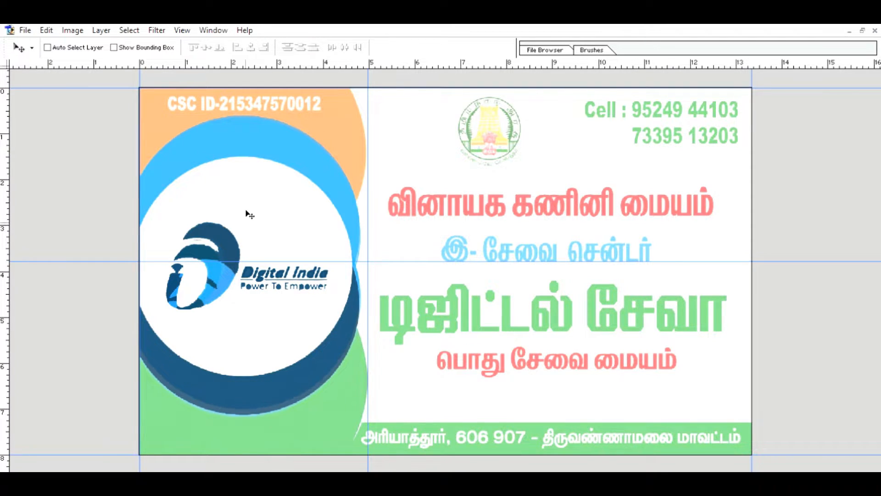
pyautogui.click(760, 383)
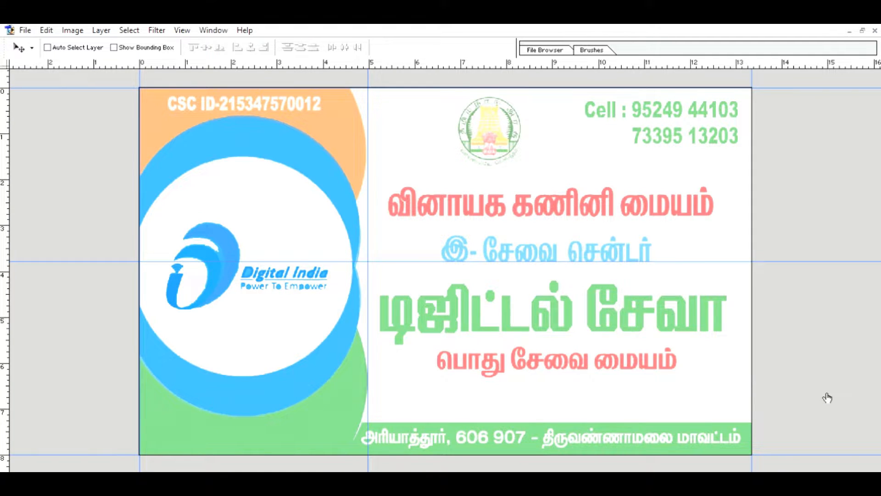
pyautogui.click(758, 385)
pyautogui.click(758, 385)
pyautogui.click(758, 385)
pyautogui.click(758, 368)
pyautogui.click(758, 369)
pyautogui.click(758, 420)
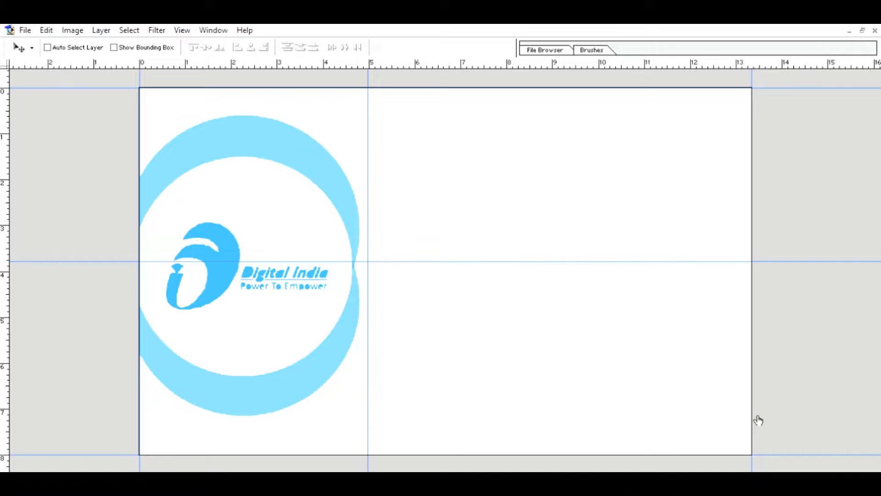
pyautogui.click(758, 420)
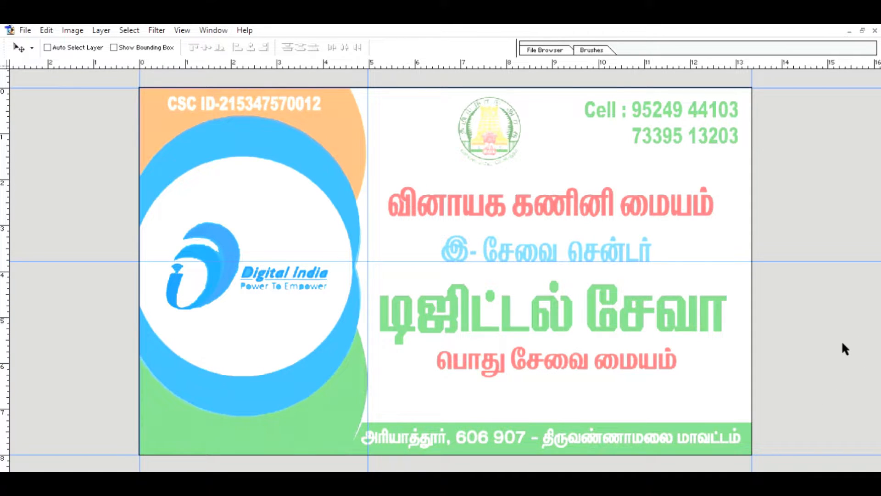
pyautogui.press('0')
pyautogui.press('0')
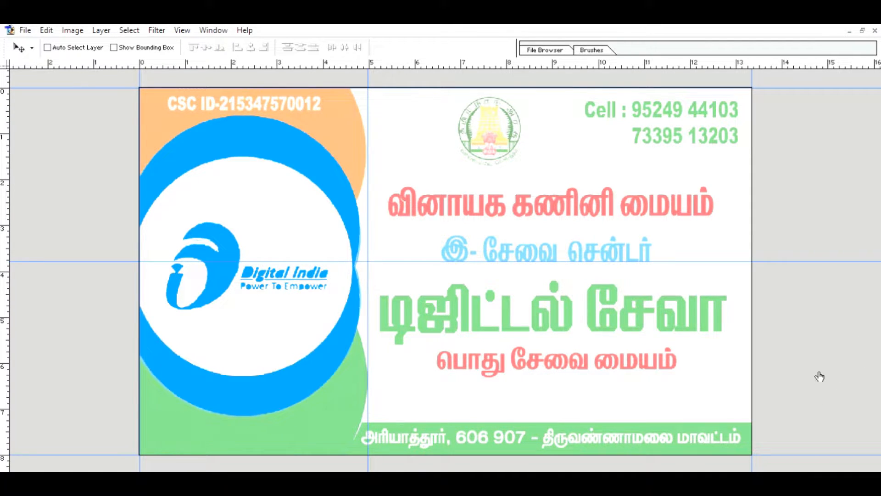
pyautogui.click(760, 416)
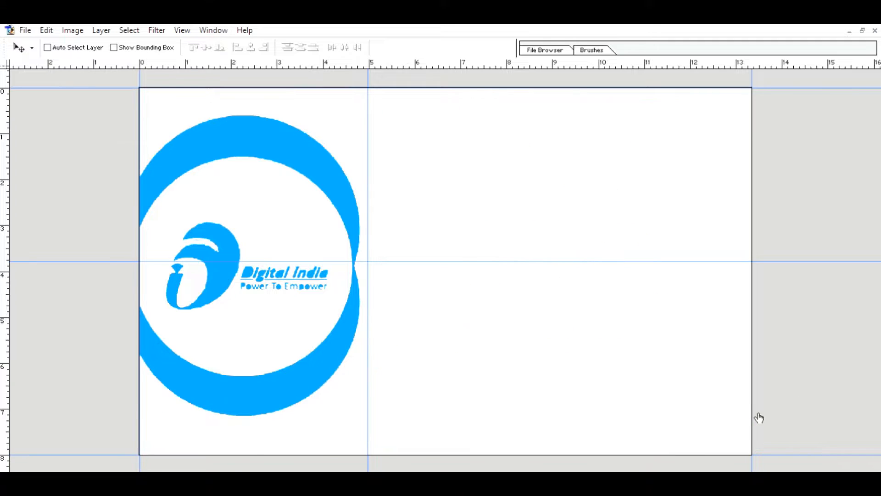
pyautogui.click(758, 417)
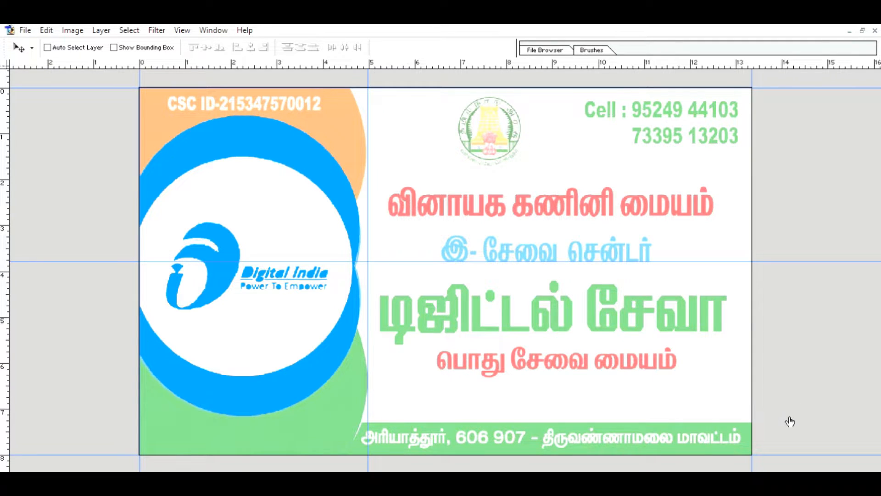
# Select the grey inner circle with the Magic Wand and fill it with white.
pyautogui.moveTo(756, 397); pyautogui.dragTo(761, 368)
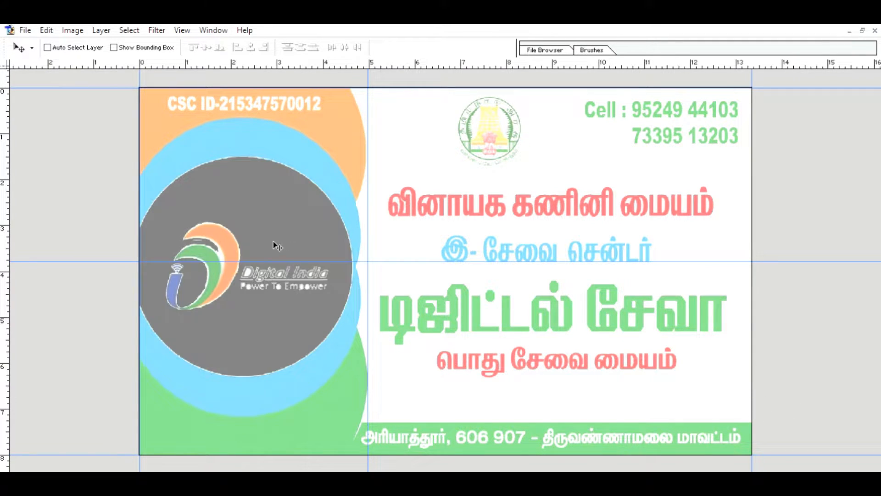
pyautogui.moveTo(274, 241)
pyautogui.mouseDown()
pyautogui.moveTo(308, 239)
pyautogui.moveTo(276, 237)
pyautogui.mouseUp()
pyautogui.press('w')
pyautogui.click(243, 207)
pyautogui.press('i')
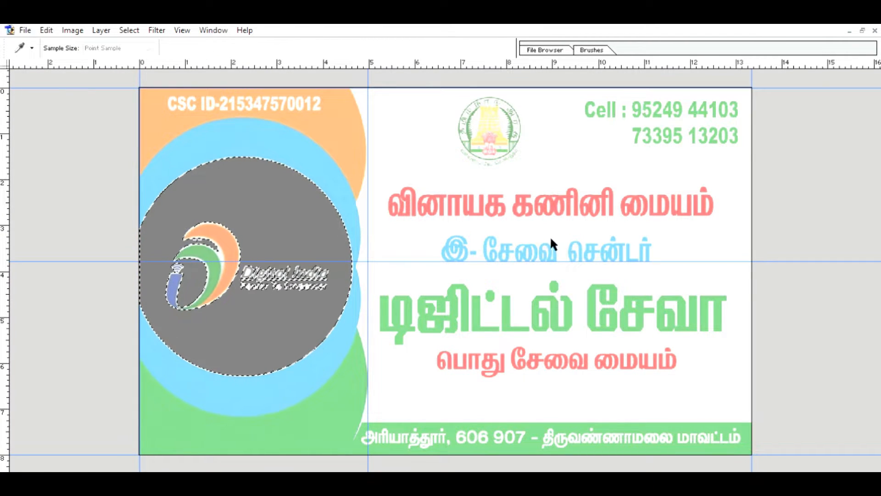
pyautogui.press('w')
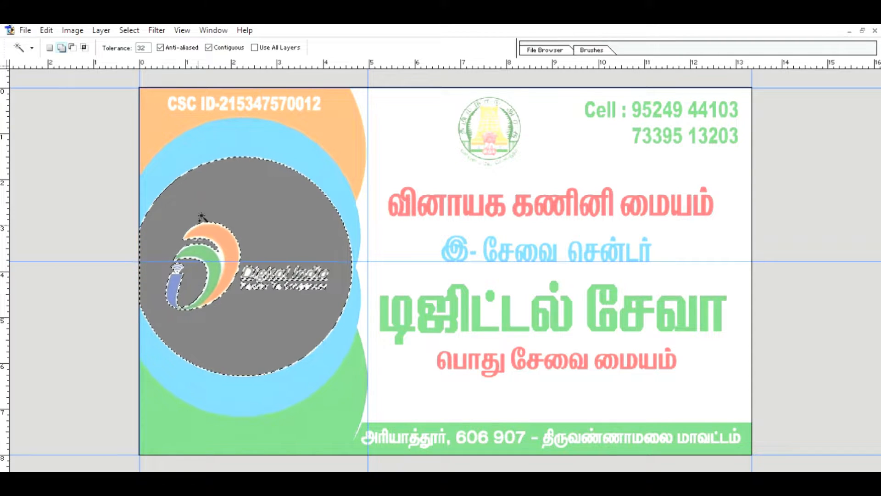
pyautogui.press('i')
pyautogui.click(563, 150)
pyautogui.click(46, 30)
pyautogui.click(67, 232)
pyautogui.click(512, 195)
pyautogui.hotkey('ctrl', 'd')
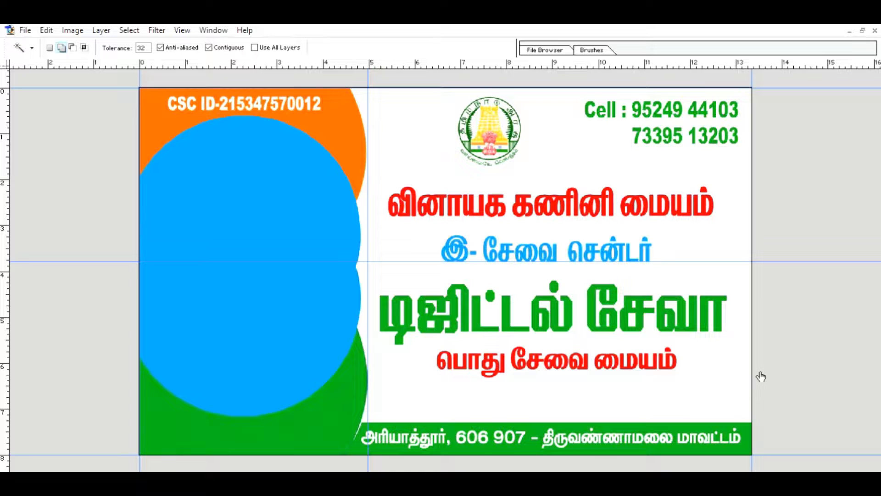
# Copy an oval around the logo to a new layer and move the full-colour logo above the blue one.
pyautogui.click(759, 369)
pyautogui.click(758, 403)
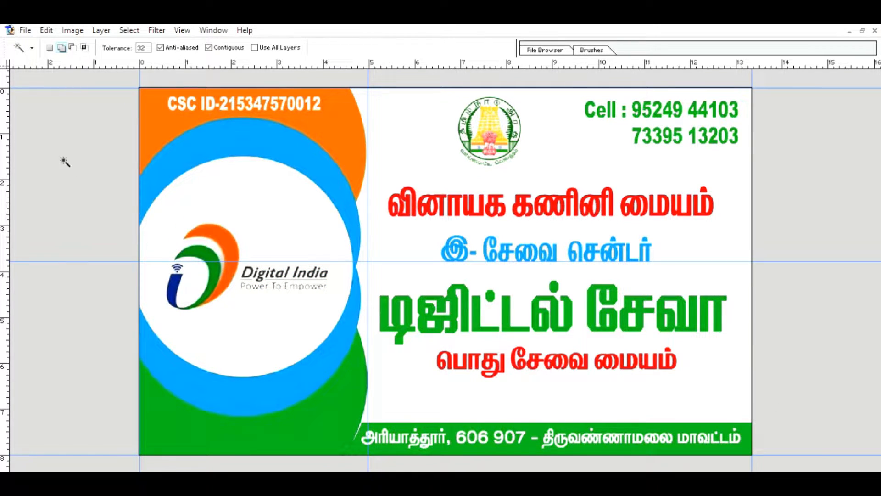
pyautogui.press('m')
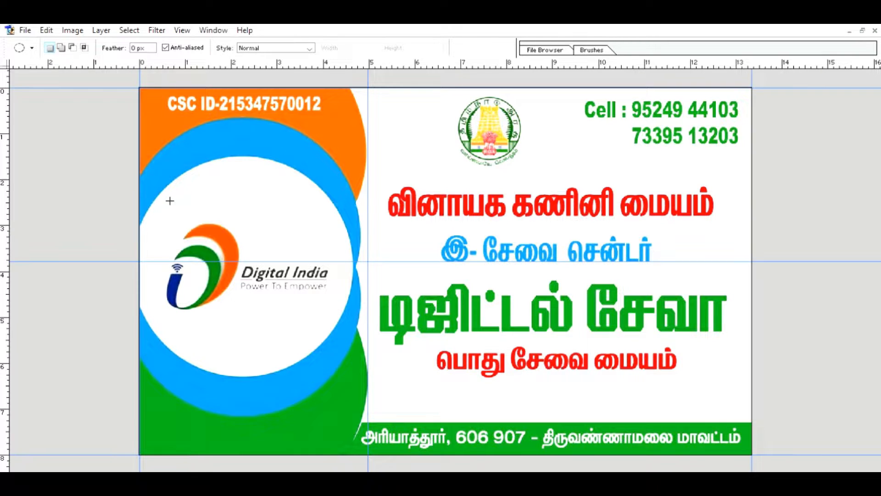
pyautogui.moveTo(158, 206); pyautogui.dragTo(337, 331)
pyautogui.hotkey('ctrl', 'j')
pyautogui.click(757, 388)
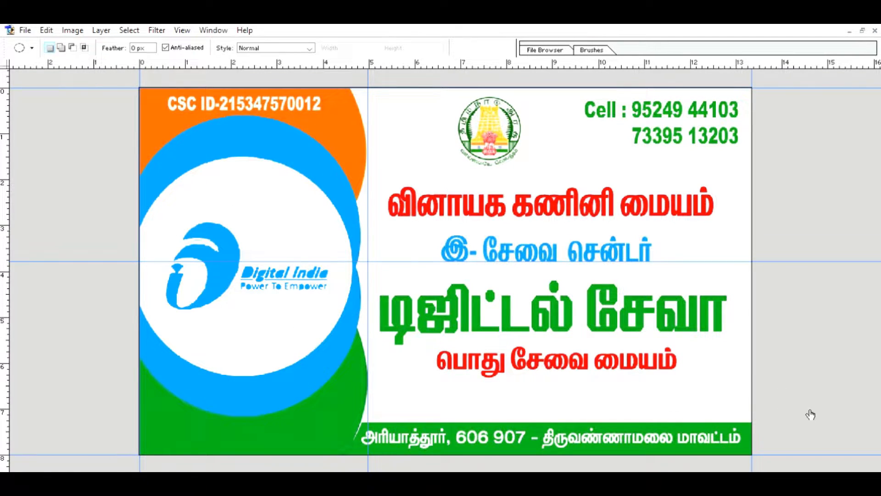
pyautogui.moveTo(810, 413); pyautogui.dragTo(811, 364)
pyautogui.click(761, 432)
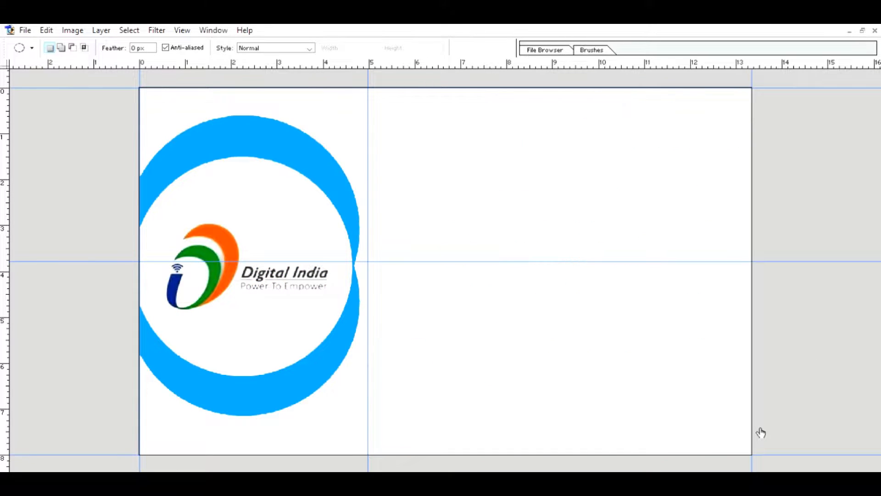
pyautogui.click(761, 432)
pyautogui.click(761, 432)
pyautogui.click(761, 432)
pyautogui.press('z')
pyautogui.click(209, 268)
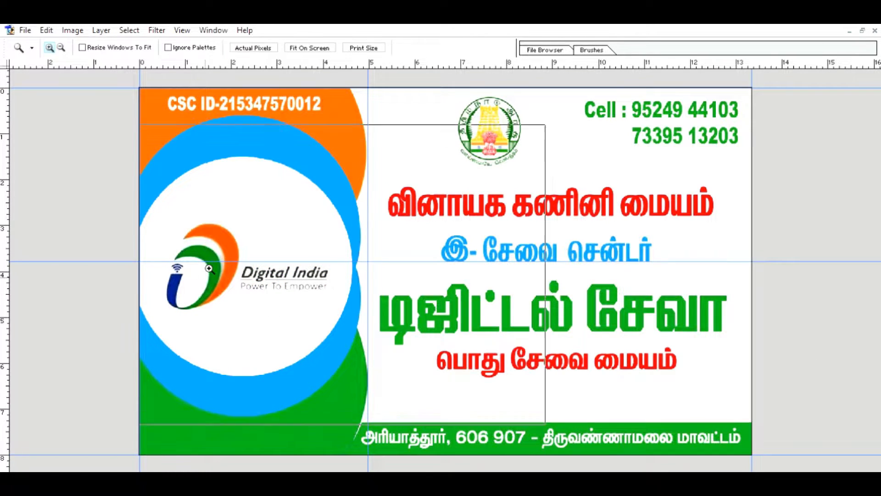
pyautogui.click(209, 268)
pyautogui.click(204, 264)
pyautogui.press('w')
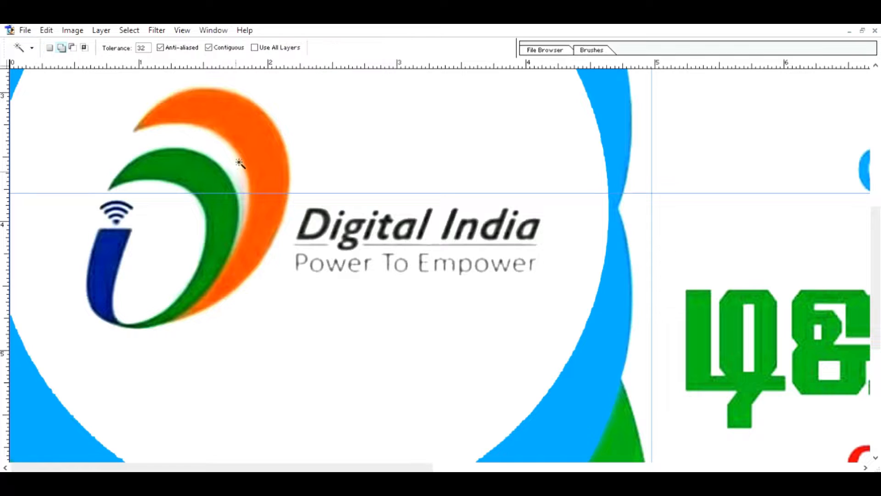
pyautogui.click(239, 162)
pyautogui.hotkey('ctrl', 'd')
pyautogui.click(12, 199)
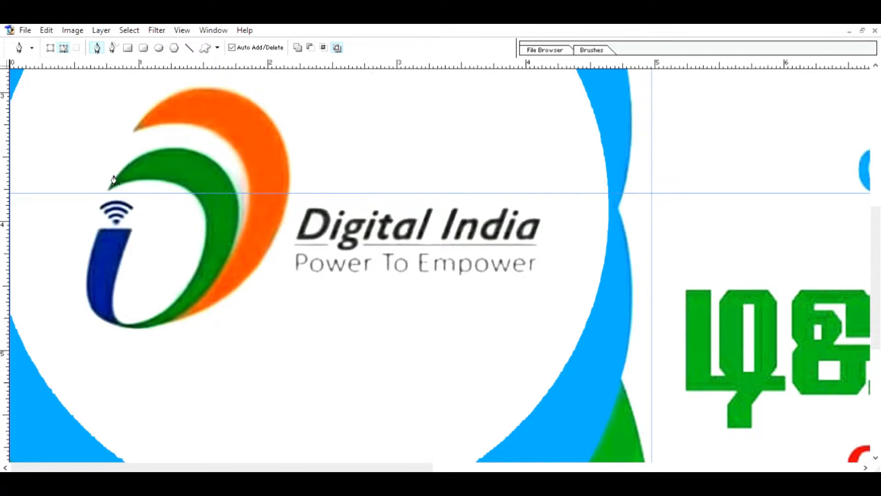
pyautogui.click(110, 188)
pyautogui.moveTo(207, 225); pyautogui.dragTo(126, 341)
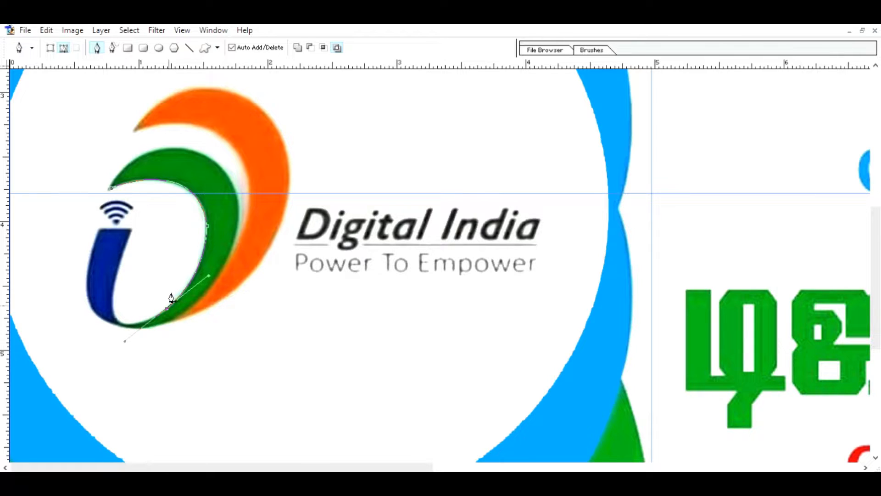
pyautogui.keyDown('alt'); pyautogui.click(168, 308); pyautogui.keyUp('alt')
pyautogui.hotkey('ctrl', 'alt', 'z')
pyautogui.hotkey('ctrl', 'alt', 'z')
pyautogui.press('z')
pyautogui.click(308, 47)
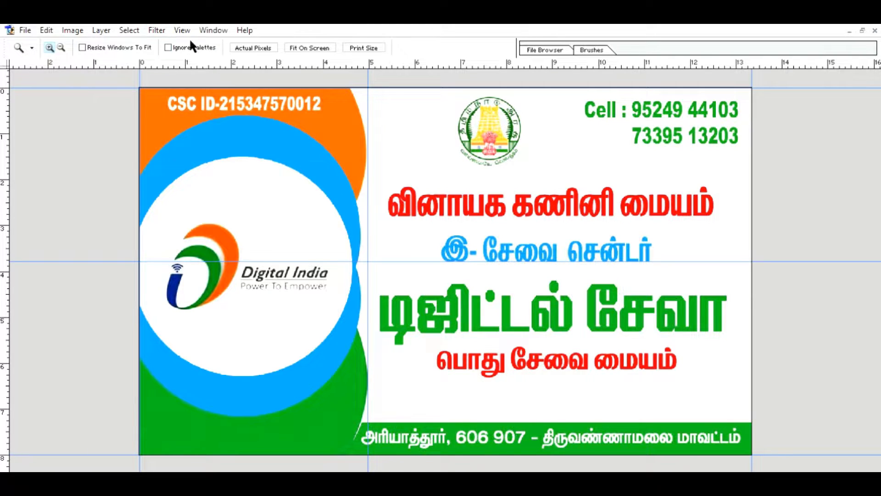
pyautogui.press('h')
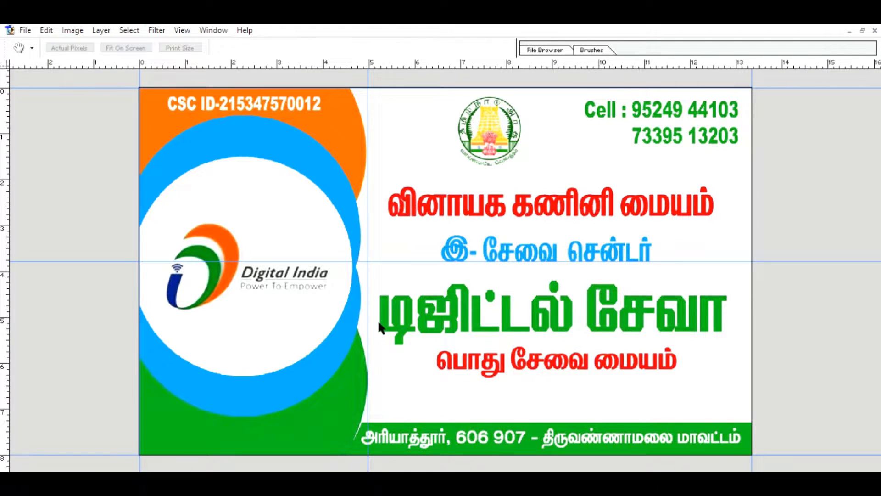
pyautogui.press('z')
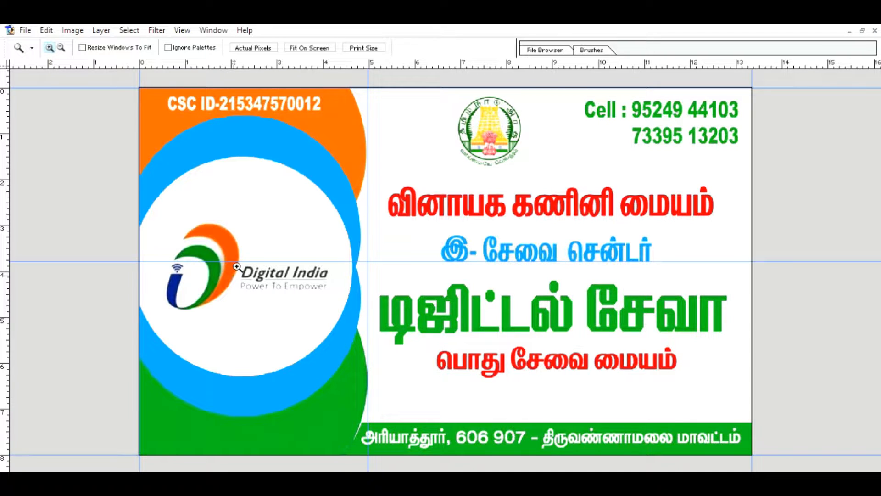
pyautogui.press('i')
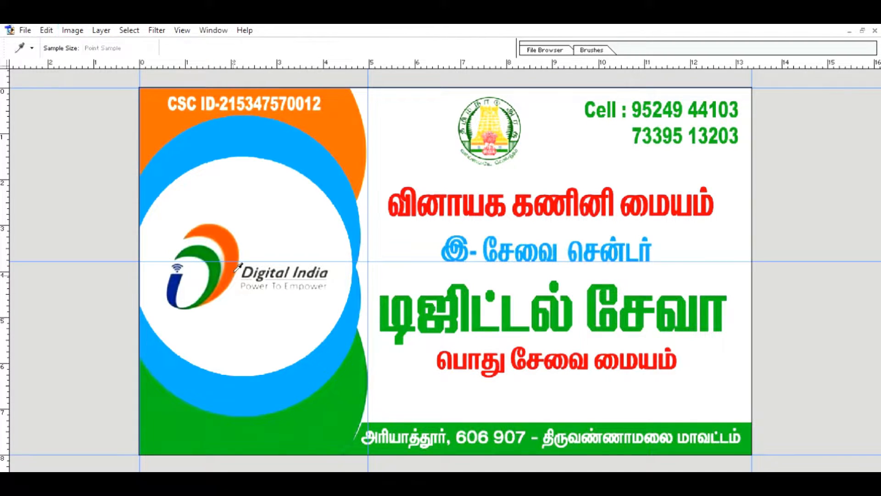
pyautogui.press('Escape')
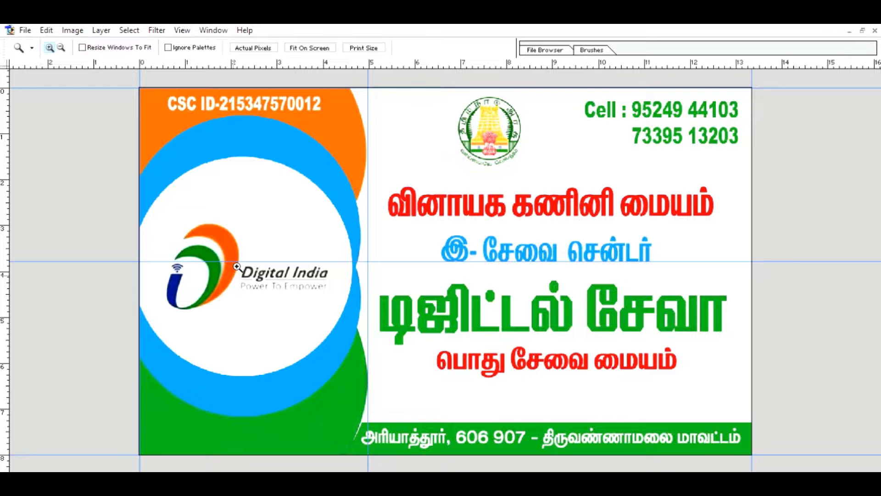
pyautogui.hotkey('ctrl', 'l')
pyautogui.moveTo(583, 238); pyautogui.dragTo(620, 236)
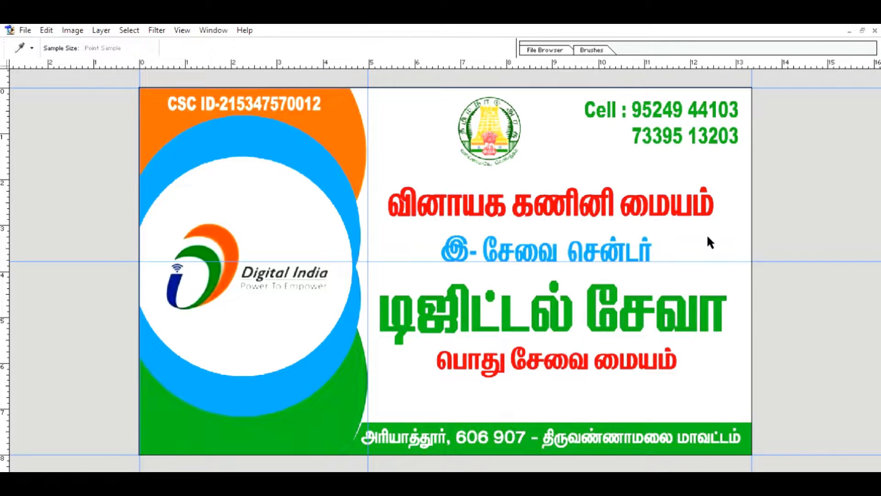
pyautogui.moveTo(708, 236); pyautogui.dragTo(689, 233)
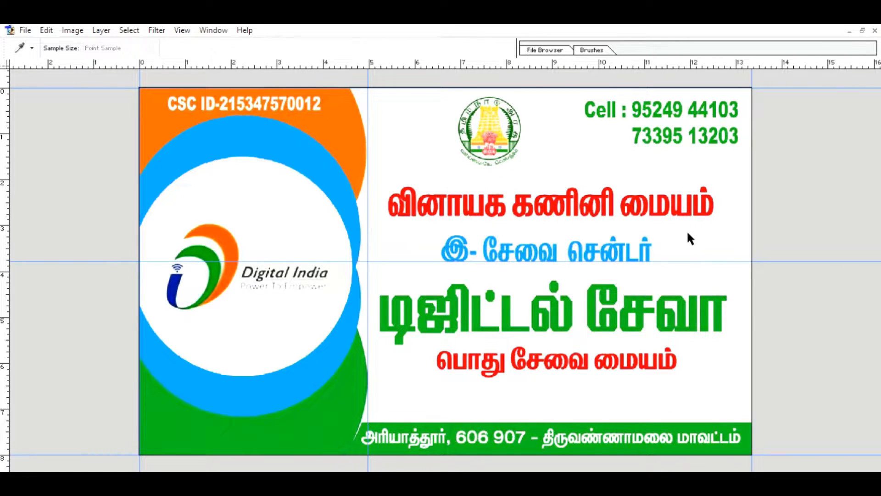
pyautogui.moveTo(686, 233); pyautogui.dragTo(723, 241)
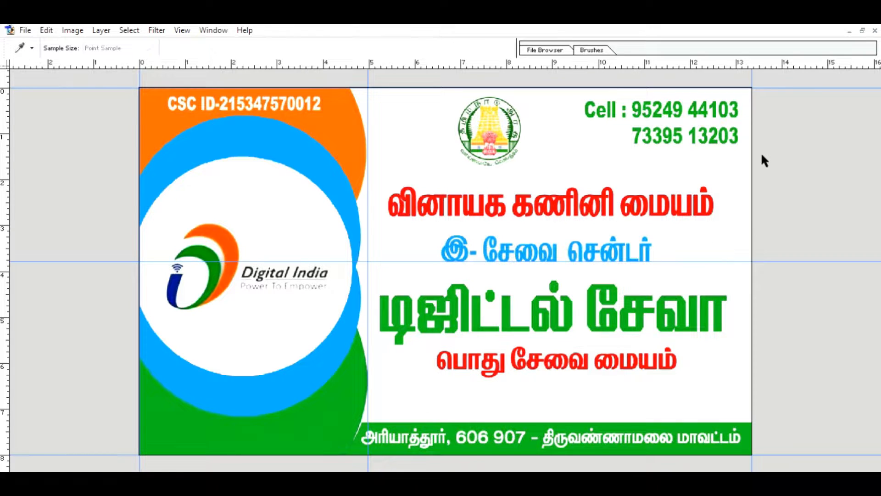
pyautogui.press('z')
pyautogui.click(321, 301)
pyautogui.click(262, 257)
pyautogui.click(282, 240)
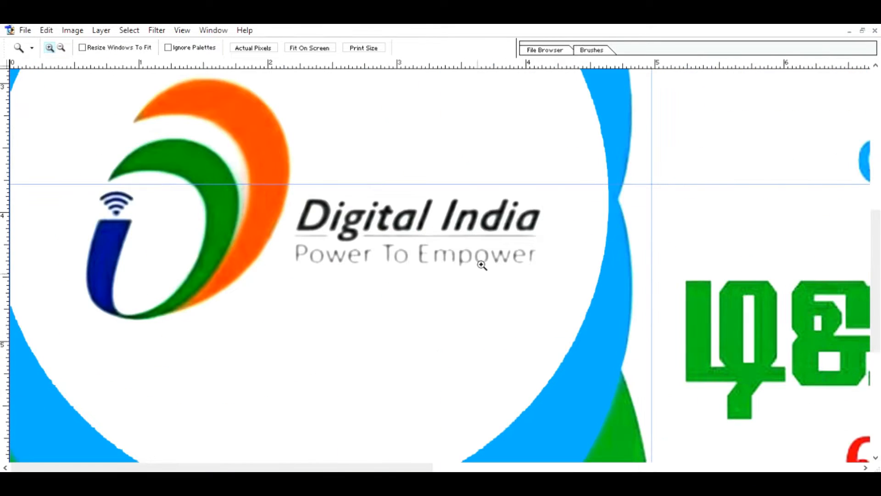
pyautogui.press('m')
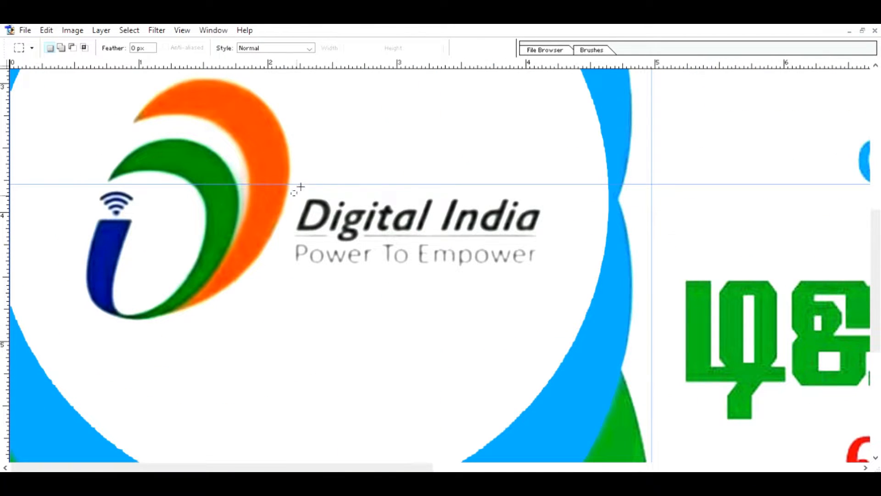
pyautogui.moveTo(299, 188); pyautogui.dragTo(559, 263)
pyautogui.click(559, 263)
pyautogui.press('i')
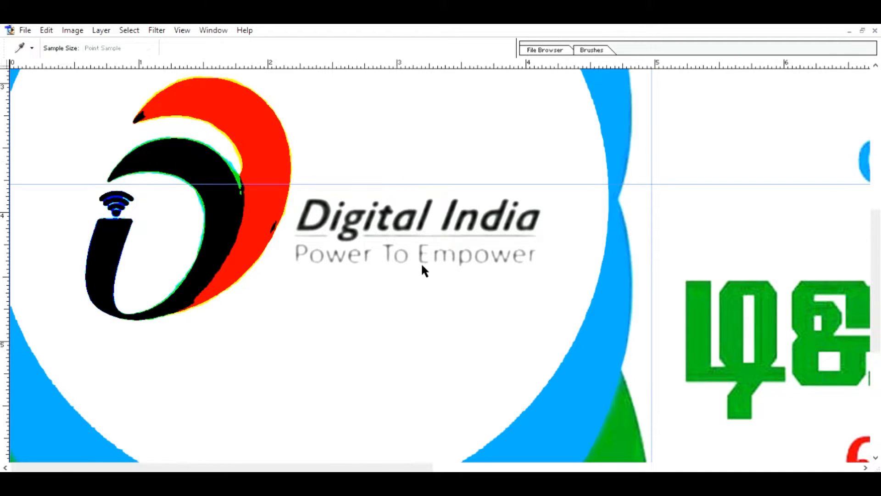
pyautogui.click(521, 226)
pyautogui.press('z')
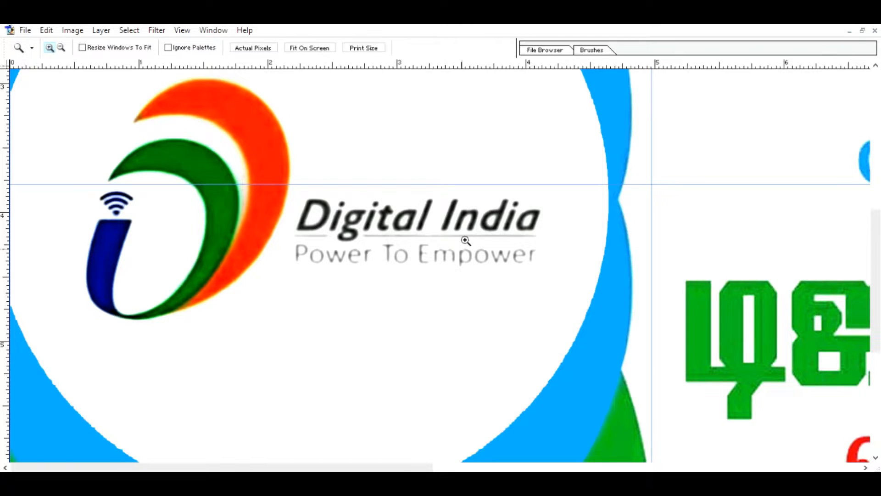
pyautogui.hotkey('ctrl', '0')
pyautogui.press('i')
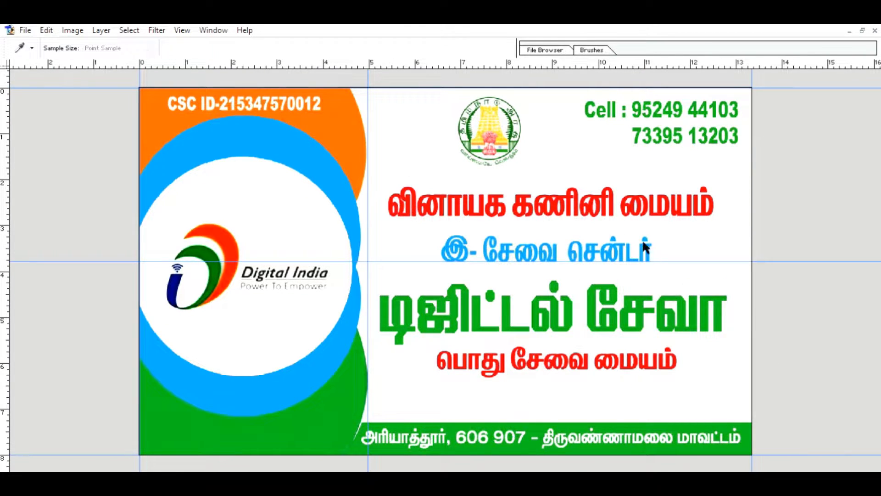
pyautogui.press('z')
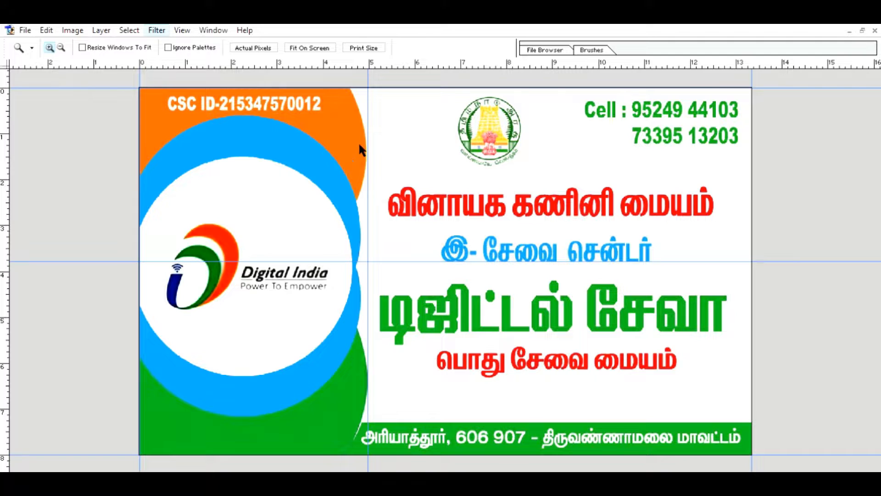
pyautogui.press('h')
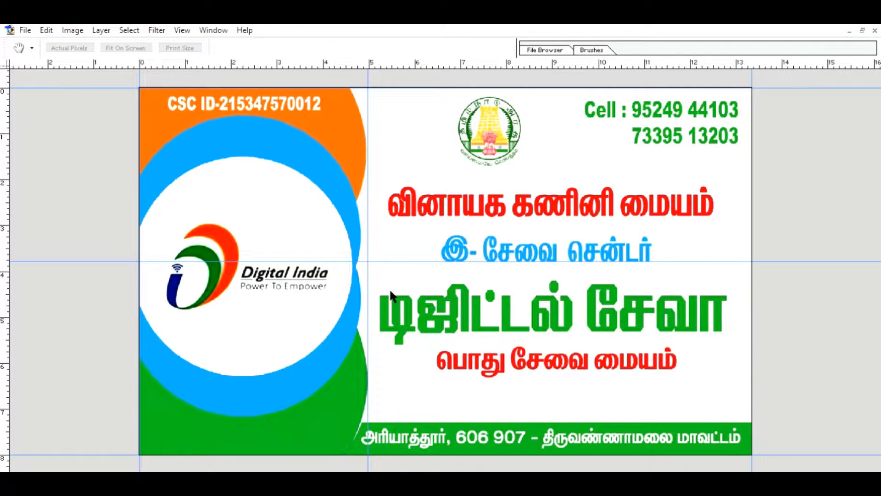
pyautogui.press('v')
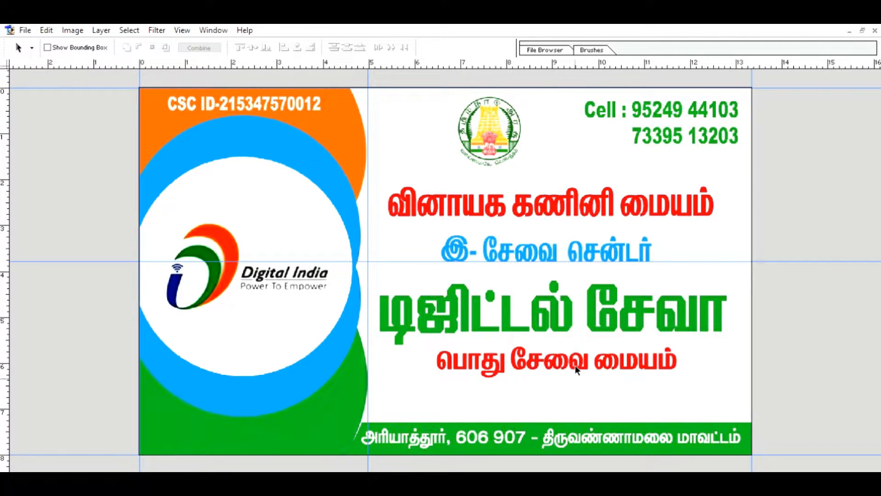
pyautogui.hotkey('alt', 't')
pyautogui.press('h')
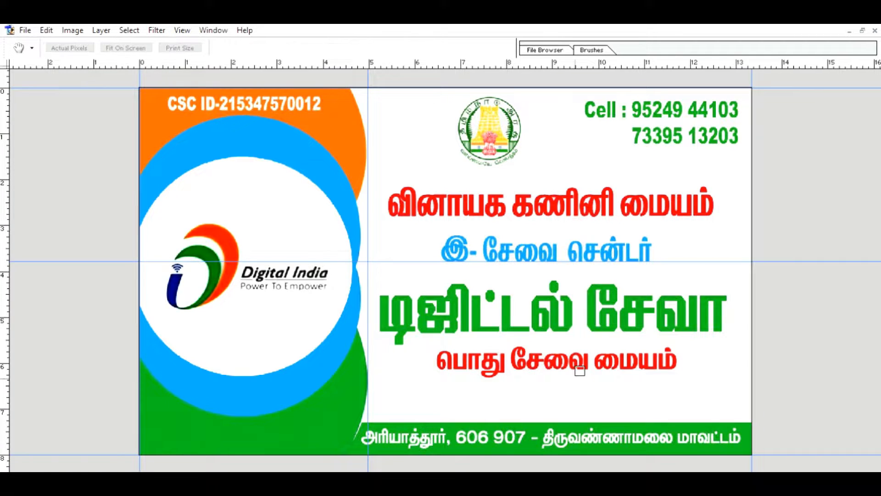
pyautogui.press('a')
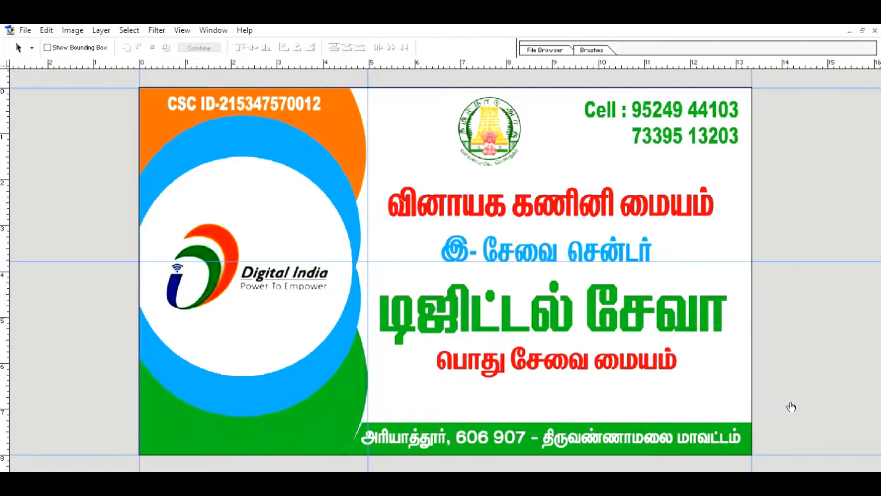
pyautogui.hotkey('alt', 't')
pyautogui.press('h')
pyautogui.press('a')
pyautogui.press('t')
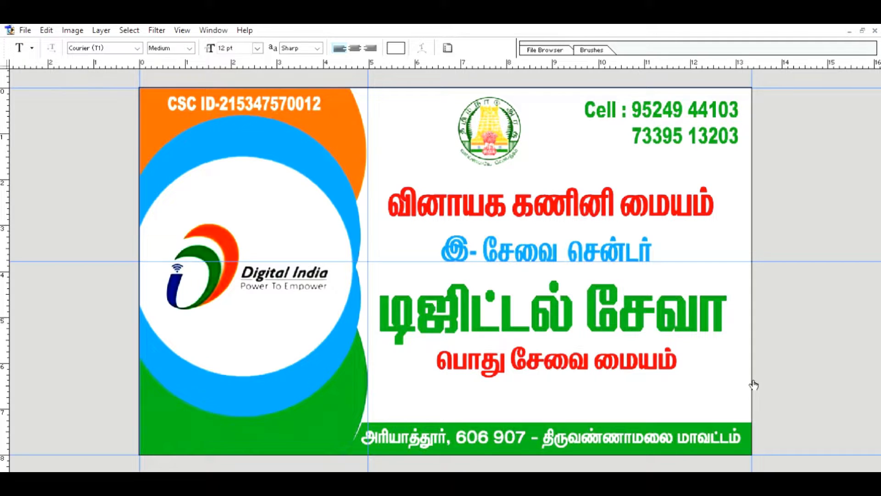
pyautogui.click(538, 293)
pyautogui.click(489, 47)
pyautogui.press('h')
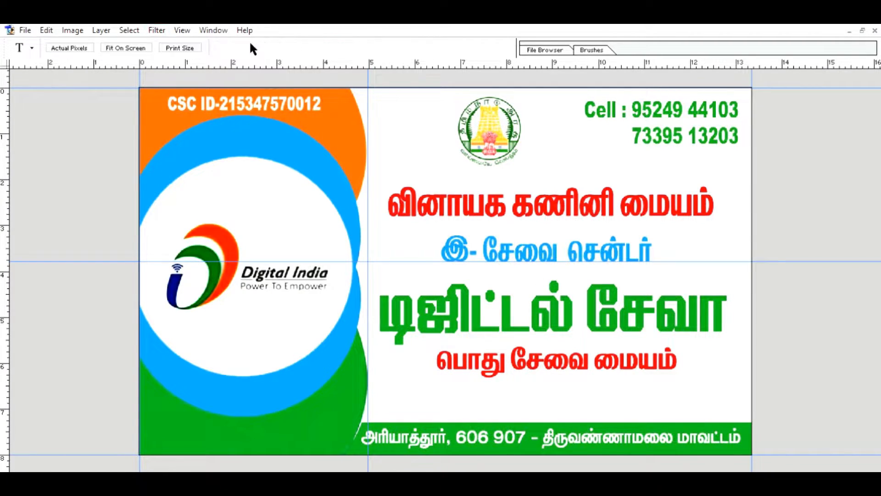
pyautogui.press('t')
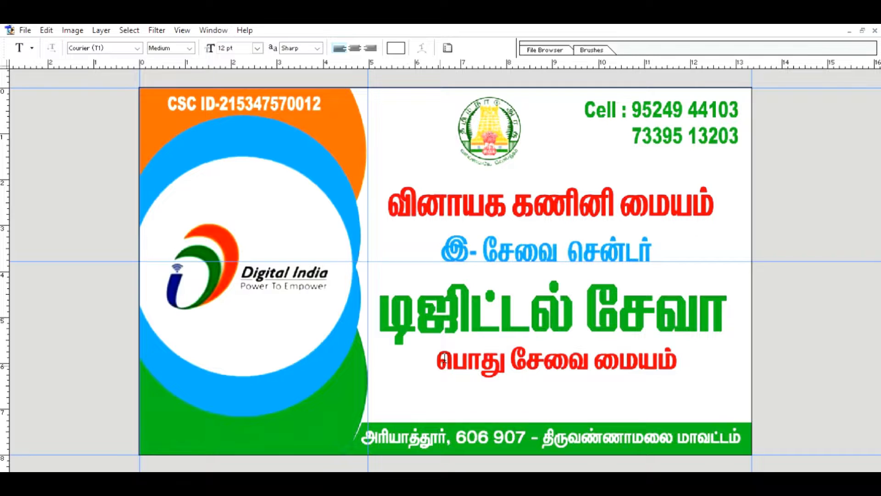
# Select the left circles artwork and try a sampled green fill, then undo it.
pyautogui.keyDown('ctrl'); pyautogui.click(778, 408); pyautogui.keyUp('ctrl')
pyautogui.click(121, 297)
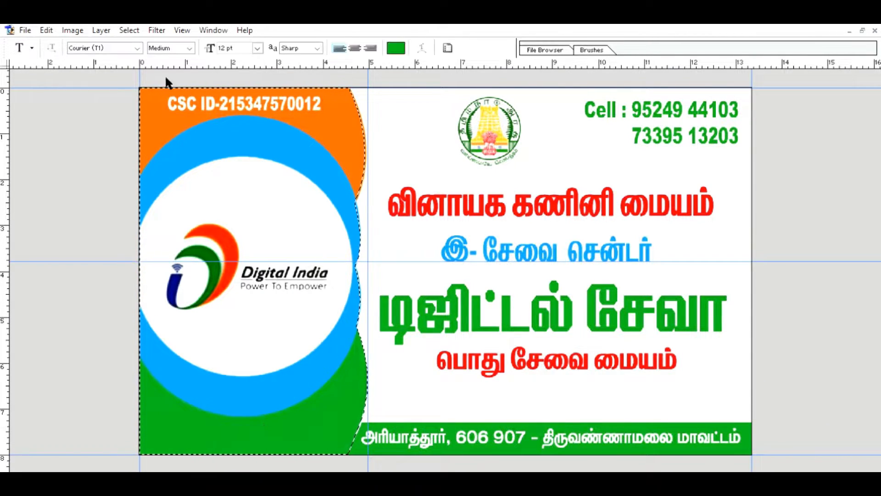
pyautogui.press('alt')
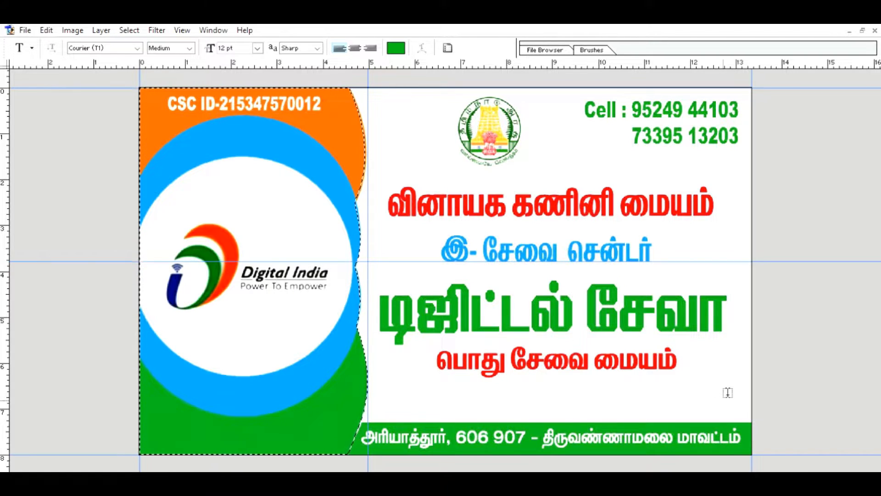
pyautogui.hotkey('alt', 'BackSpace')
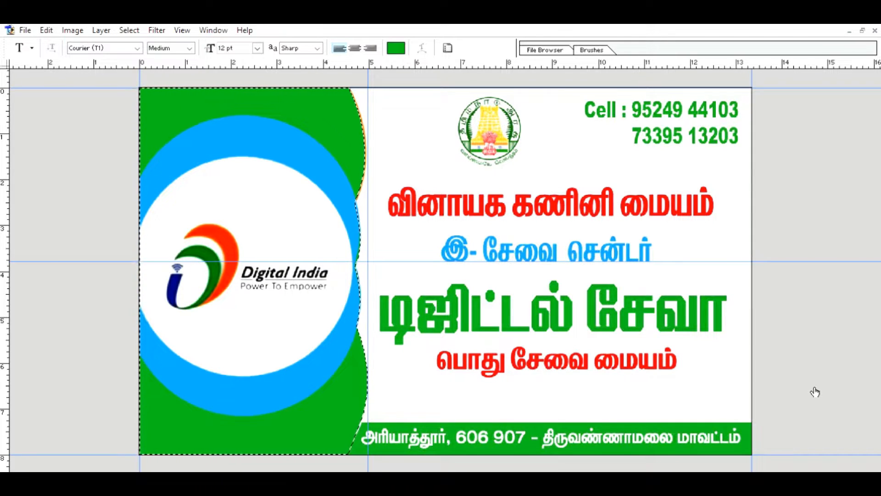
pyautogui.hotkey('ctrl', 'd')
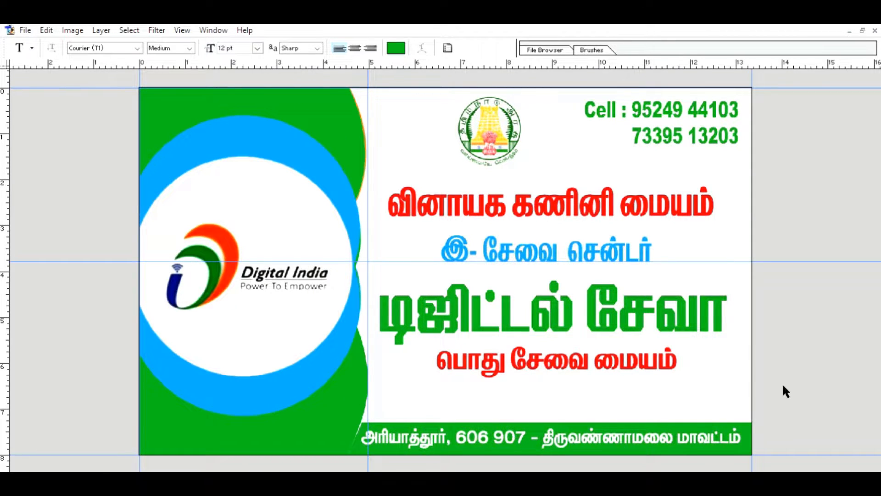
pyautogui.hotkey('ctrl', 'shift', 'd')
pyautogui.hotkey('ctrl', 'z')
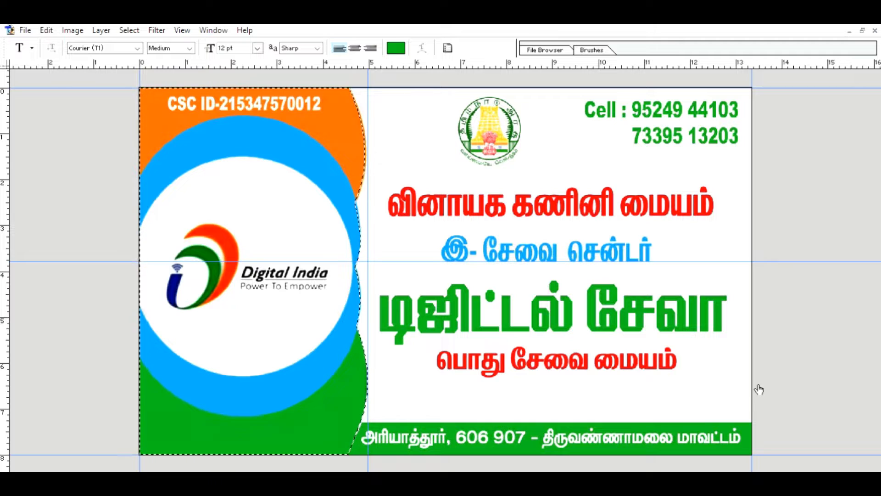
pyautogui.click(16, 252)
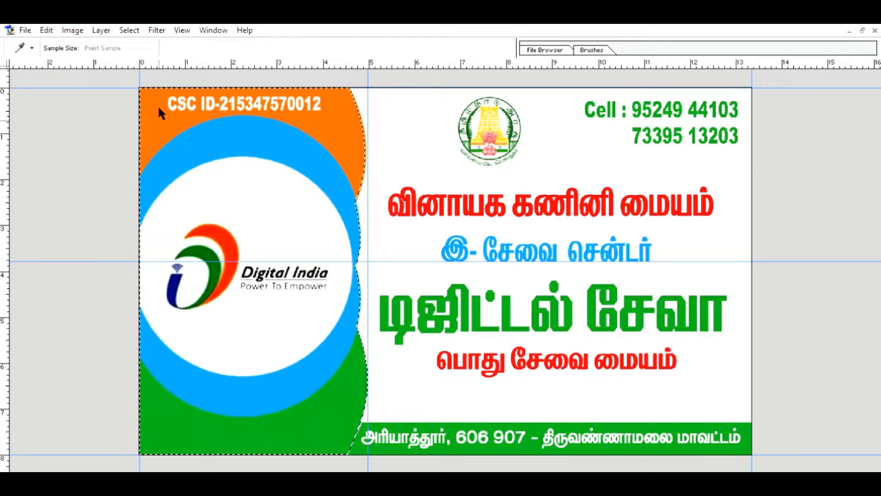
# Fill the selected left panel with the sampled orange, deselect, and marquee-select the upper-left area.
pyautogui.click(345, 99)
pyautogui.press('Return')
pyautogui.click(46, 30)
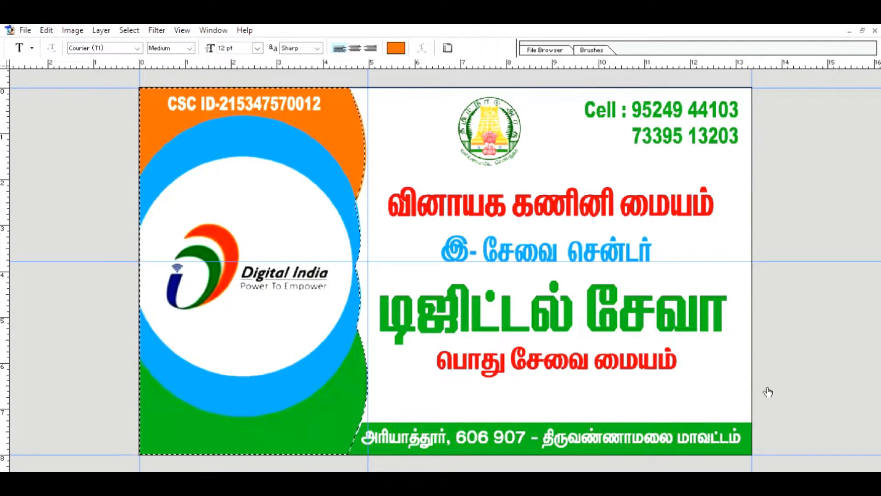
pyautogui.hotkey('ctrl', 'Delete')
pyautogui.click(17, 252)
pyautogui.click(512, 193)
pyautogui.hotkey('alt', 'Delete')
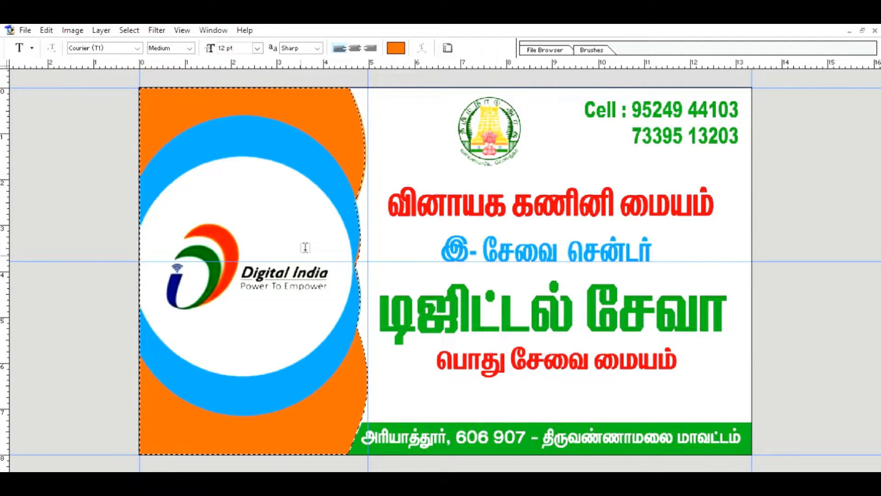
pyautogui.hotkey('ctrl', 'd')
pyautogui.press('m')
pyautogui.moveTo(136, 72); pyautogui.dragTo(407, 261)
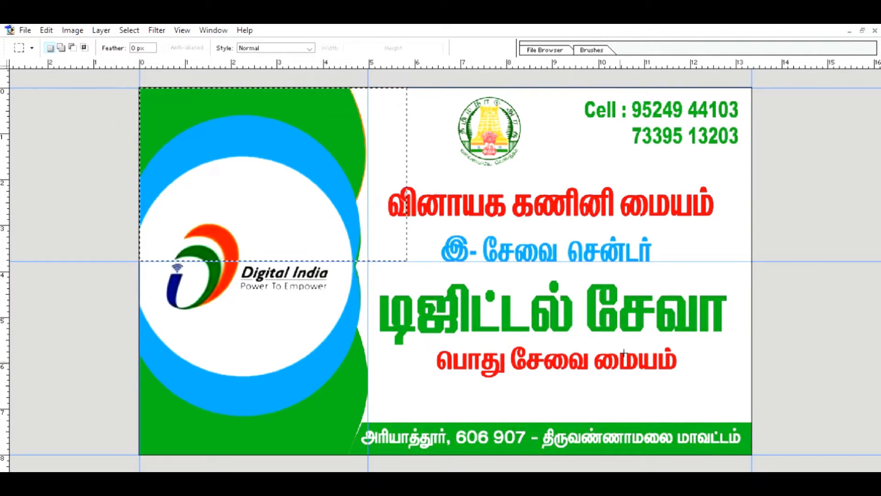
# Scale the blue-and-white circle slightly larger and nudge it down with Free Transform.
pyautogui.hotkey('ctrl', 'd')
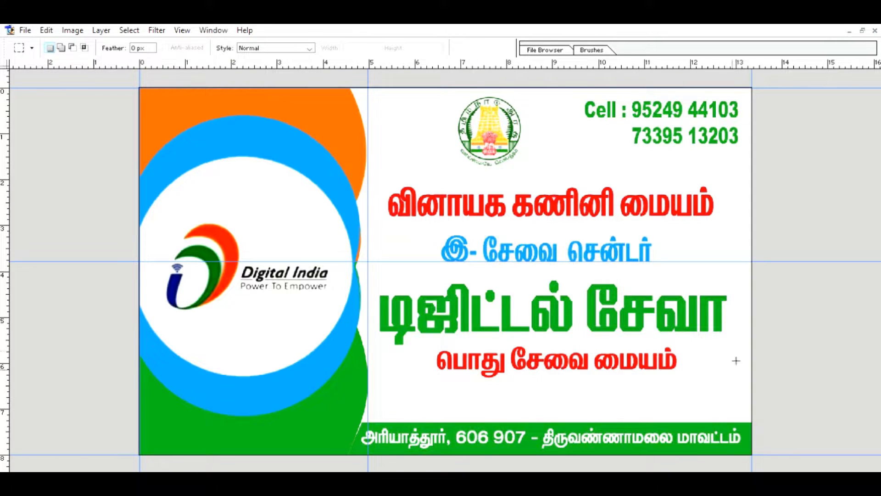
pyautogui.hotkey('ctrl', 't')
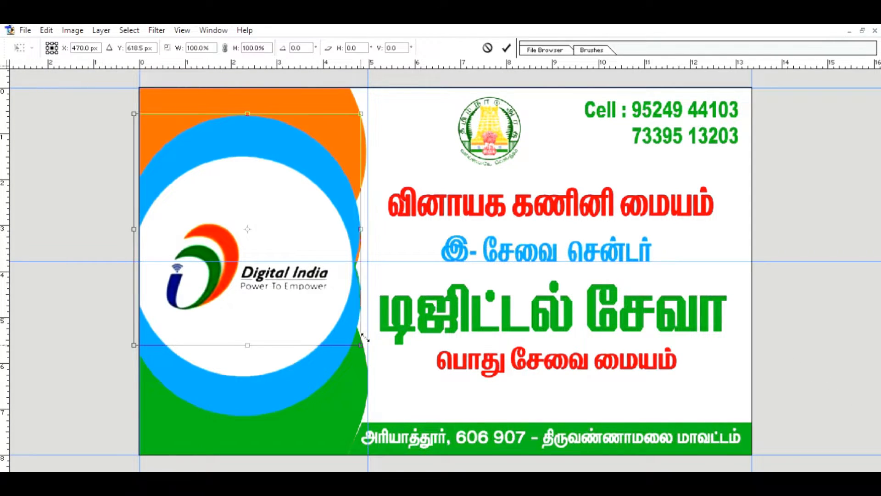
pyautogui.moveTo(361, 344); pyautogui.dragTo(363, 348)
pyautogui.moveTo(308, 218); pyautogui.dragTo(308, 221)
pyautogui.press('Return')
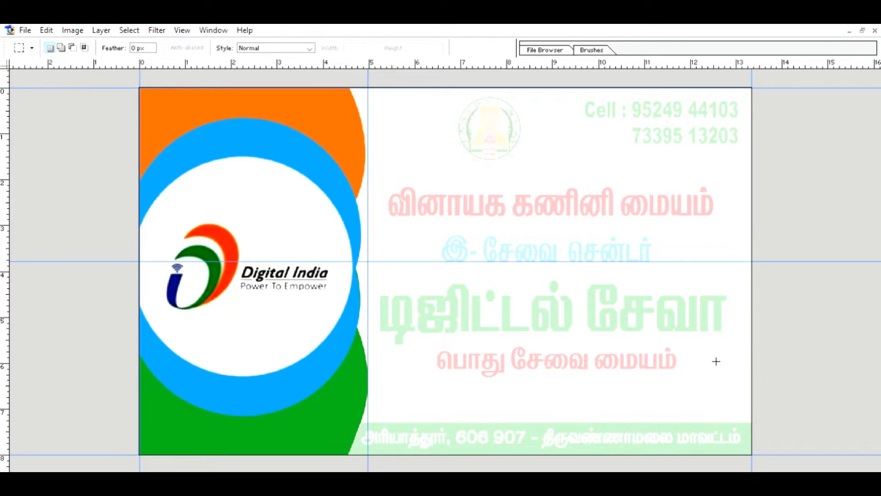
# Drag the horizontal and vertical guides off the canvas to remove them.
pyautogui.press('v')
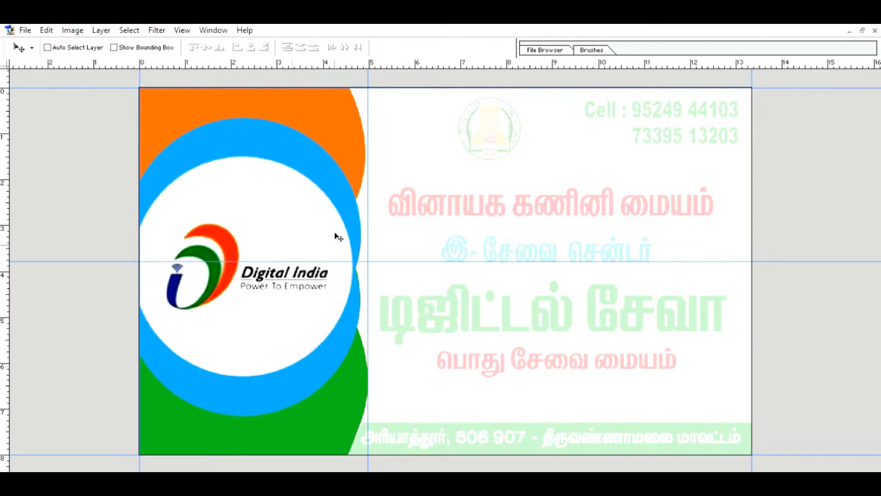
pyautogui.moveTo(358, 261); pyautogui.dragTo(366, 65)
pyautogui.moveTo(373, 158); pyautogui.dragTo(143, 190)
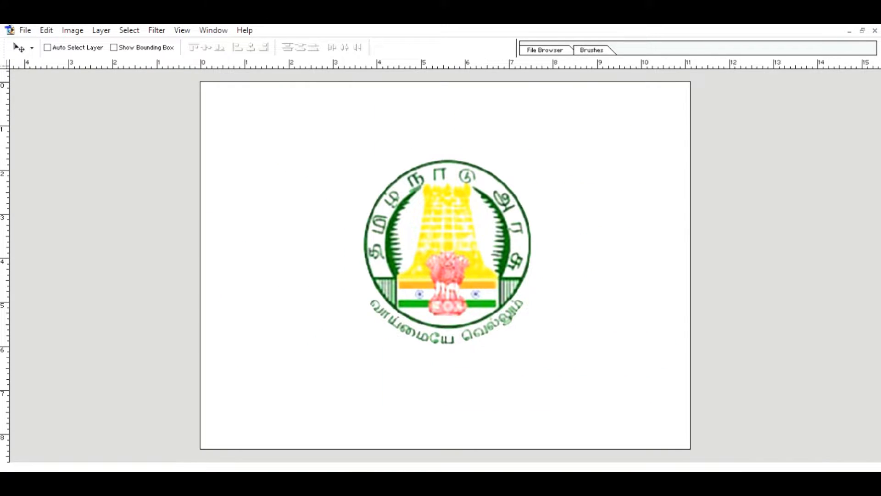
# Drag the emblem from Untitled-2 into the banner and place it over the faint emblem at top centre.
pyautogui.click(863, 30)
pyautogui.moveTo(323, 324); pyautogui.dragTo(595, 305)
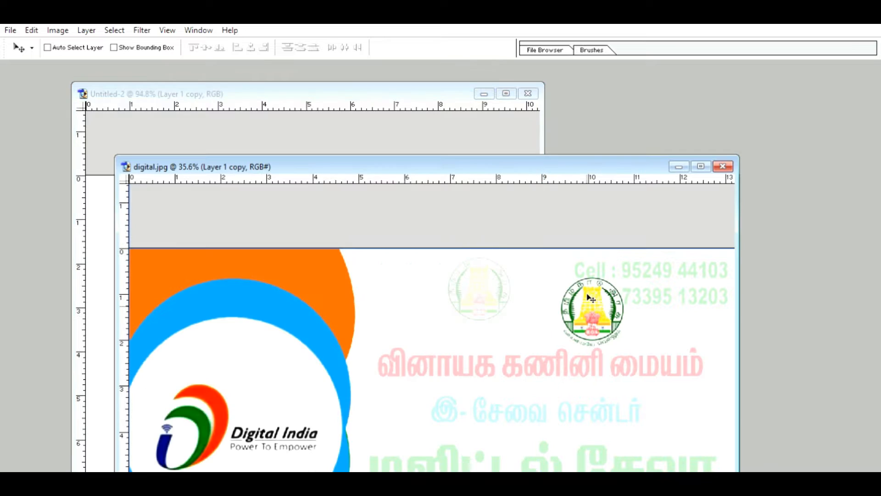
pyautogui.click(702, 165)
pyautogui.moveTo(610, 166); pyautogui.dragTo(497, 117)
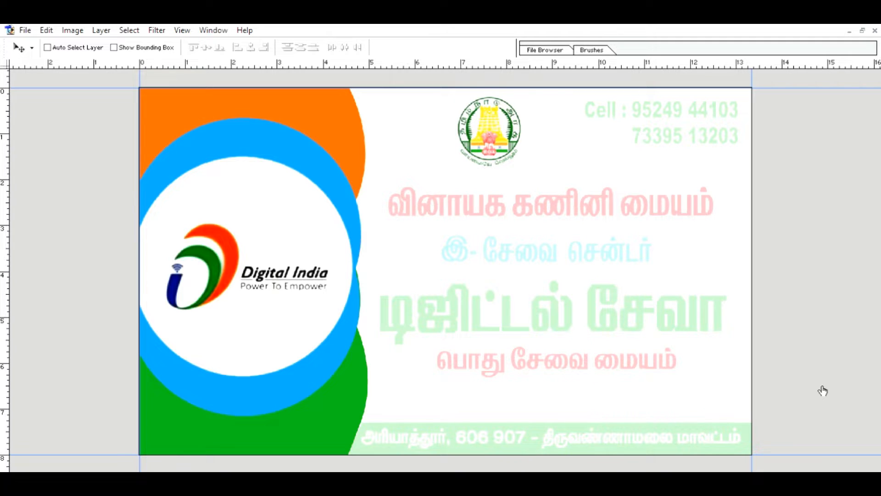
# Marquee-select the faded address strip along the bottom of the banner.
pyautogui.press('m')
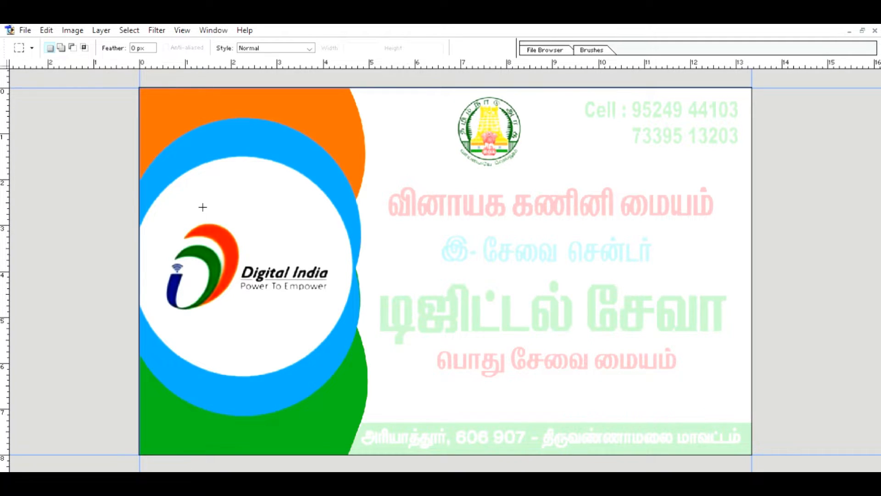
pyautogui.press('Tab')
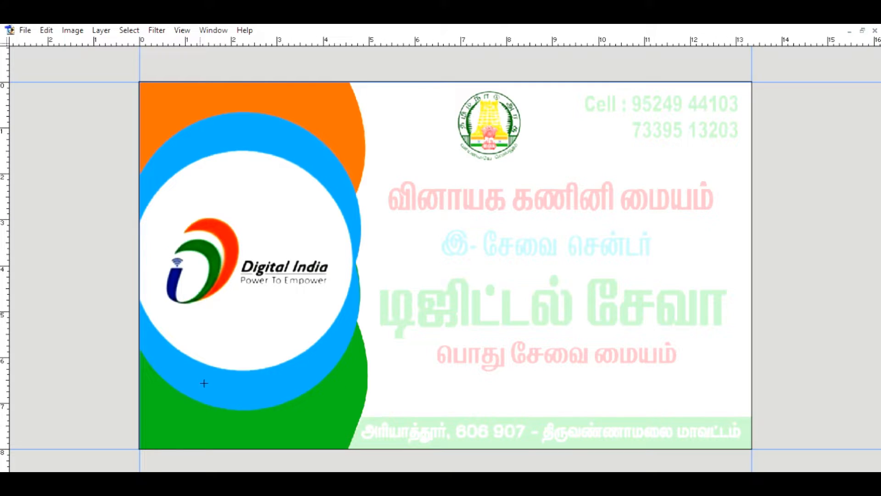
pyautogui.moveTo(752, 415); pyautogui.dragTo(137, 466)
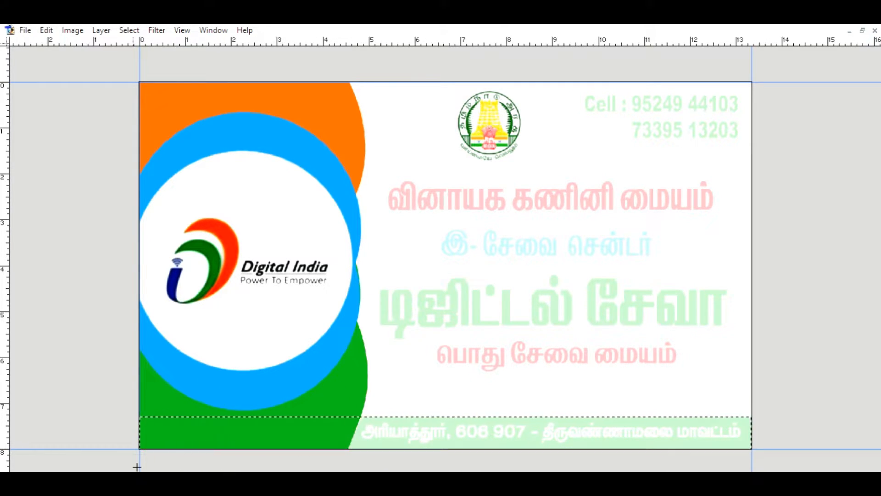
pyautogui.press('Tab')
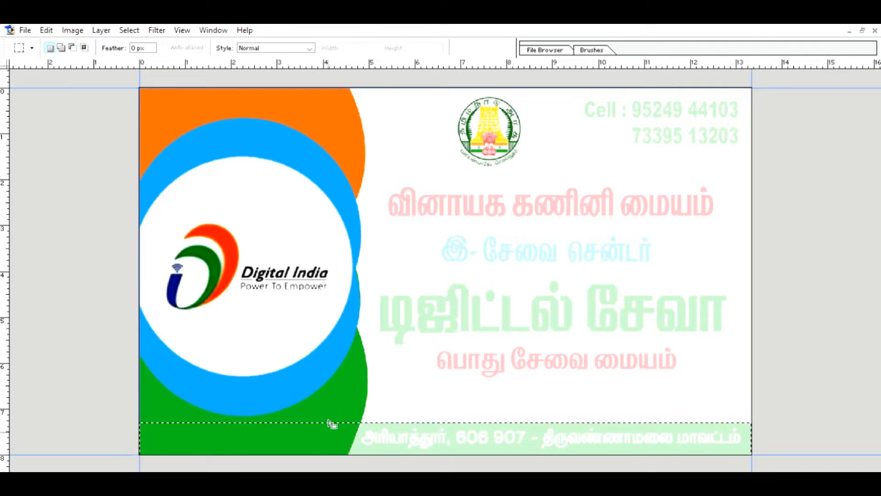
# Paint the selected strip solid green sampled from the banner with an 800 px brush, then deselect.
pyautogui.press('i')
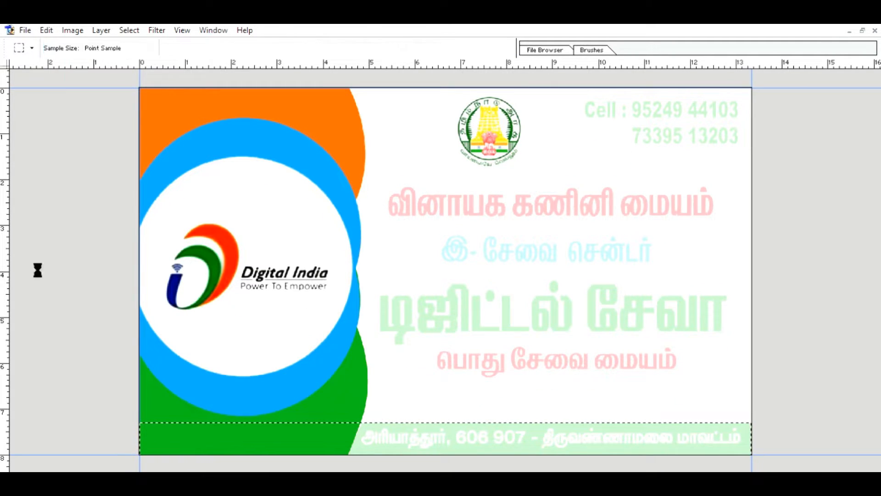
pyautogui.click(575, 157)
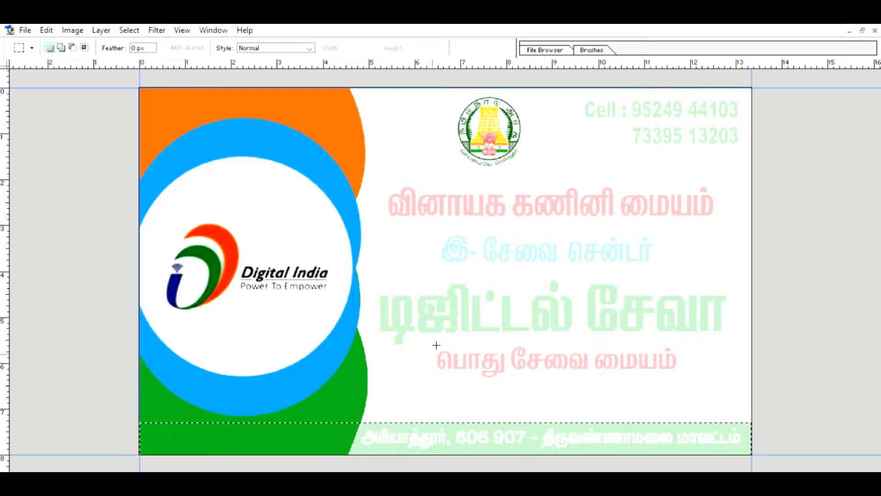
pyautogui.click(38, 130)
pyautogui.moveTo(178, 427)
pyautogui.mouseDown()
pyautogui.moveTo(381, 420)
pyautogui.moveTo(730, 441)
pyautogui.mouseUp()
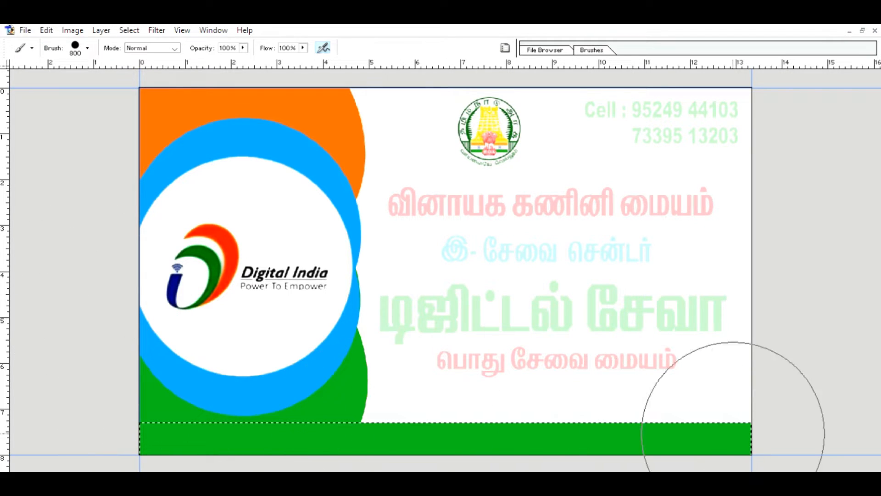
pyautogui.hotkey('ctrl', 'd')
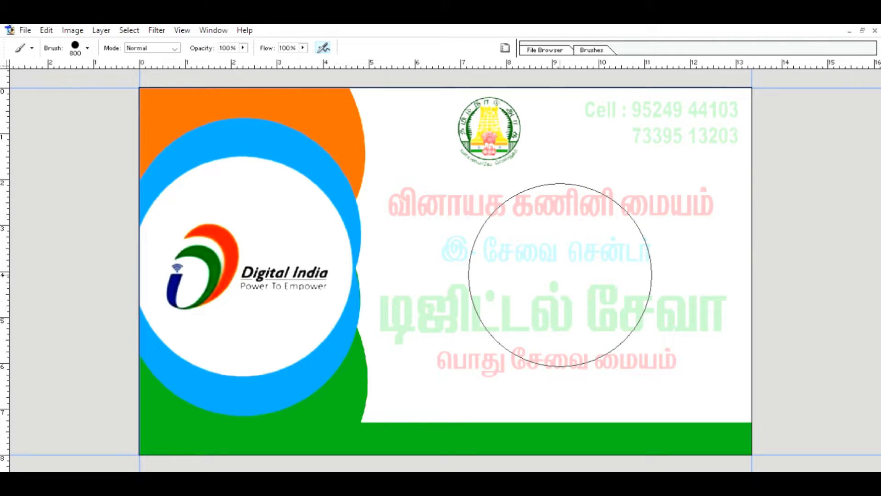
# Add the Tamil heading முருகன் கணினி மையம் in Akarathi 18 pt beside the pink title.
pyautogui.press('t')
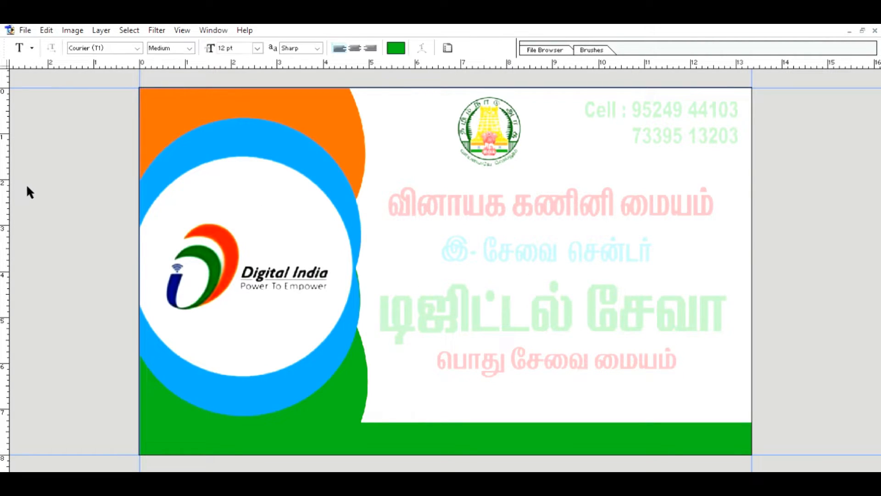
pyautogui.click(382, 195)
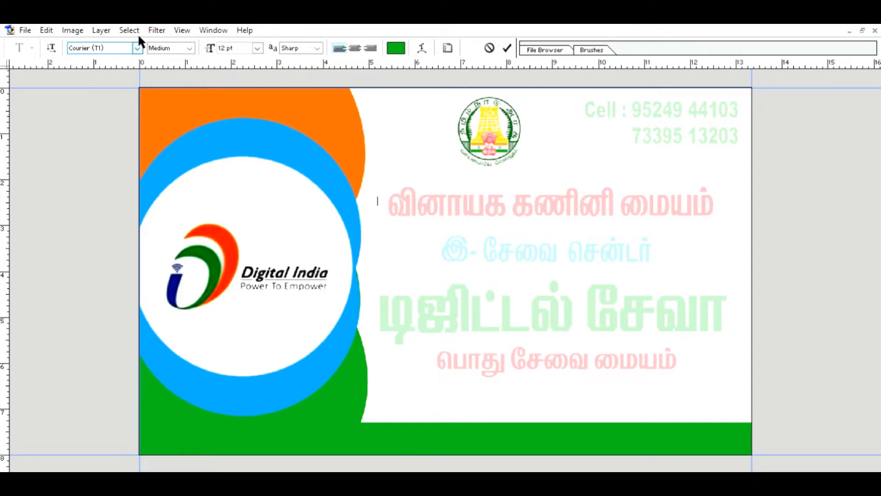
pyautogui.click(91, 53)
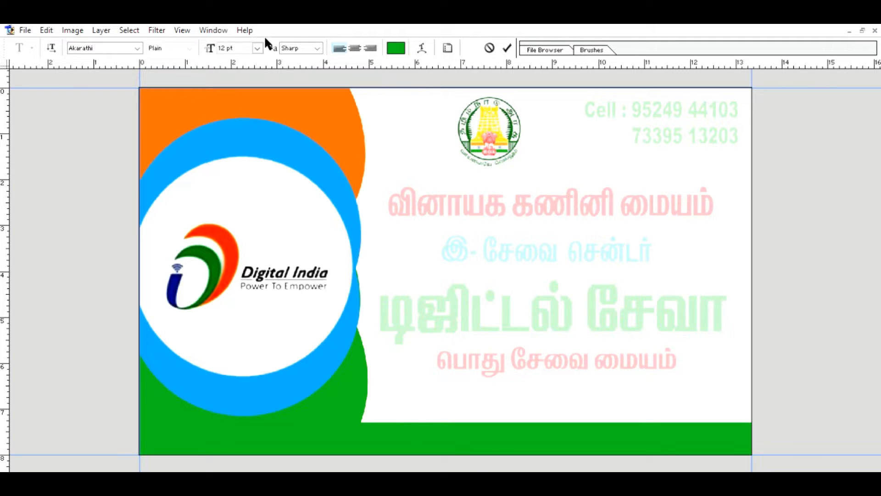
pyautogui.click(253, 171)
pyautogui.write('முருகன் கணி')
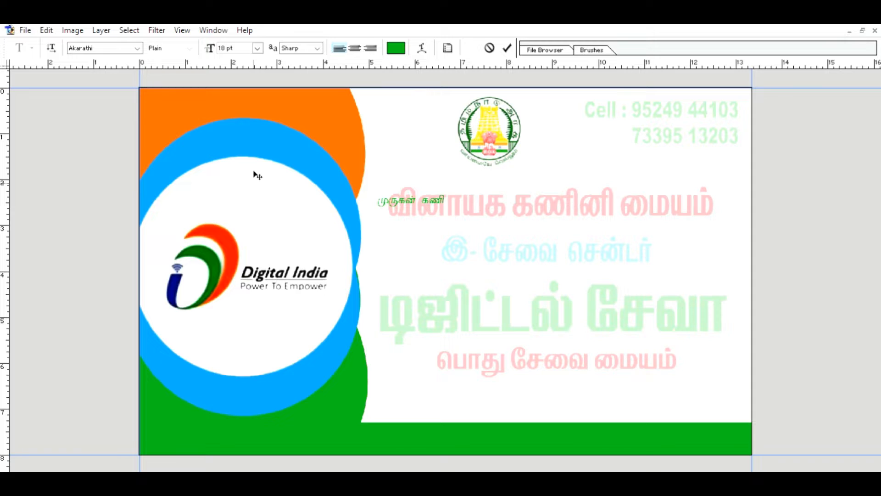
pyautogui.write('னி ைமய')
pyautogui.write('ம்')
pyautogui.moveTo(490, 192)
pyautogui.mouseDown()
pyautogui.moveTo(442, 191)
pyautogui.moveTo(502, 201)
pyautogui.mouseUp()
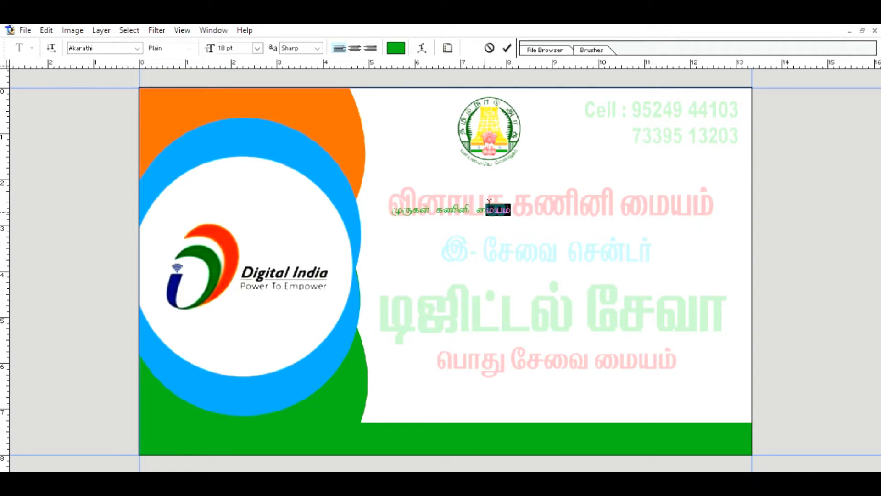
# Enlarge the heading to 48 pt and set its text smoothing to Strong.
pyautogui.hotkey('ctrl', 'a')
pyautogui.click(248, 218)
pyautogui.click(507, 48)
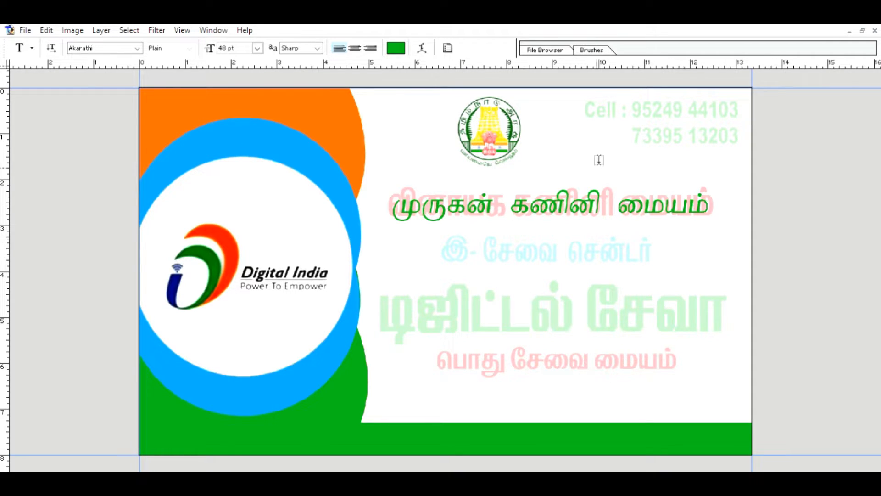
pyautogui.click(295, 49)
pyautogui.press('Down')
pyautogui.press('Down')
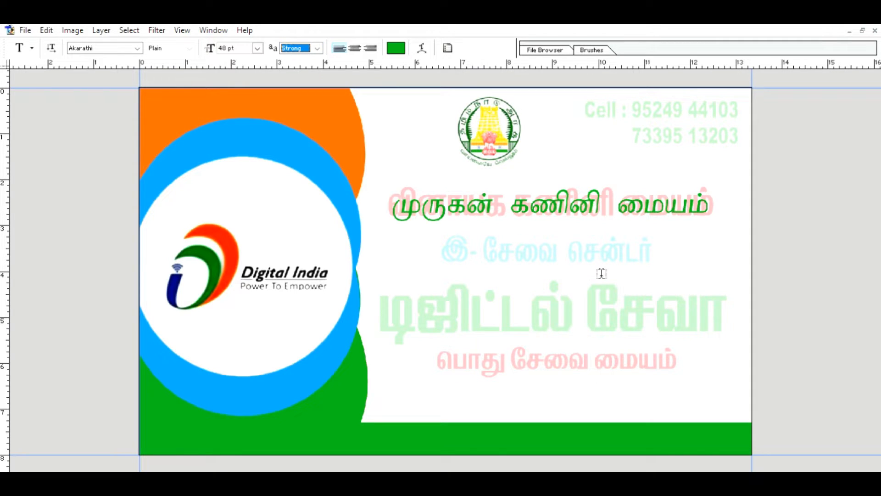
# Stretch the heading with Free Transform and place it up and right over the title.
pyautogui.hotkey('ctrl', 't')
pyautogui.moveTo(391, 180); pyautogui.dragTo(383, 170)
pyautogui.moveTo(717, 209); pyautogui.dragTo(724, 212)
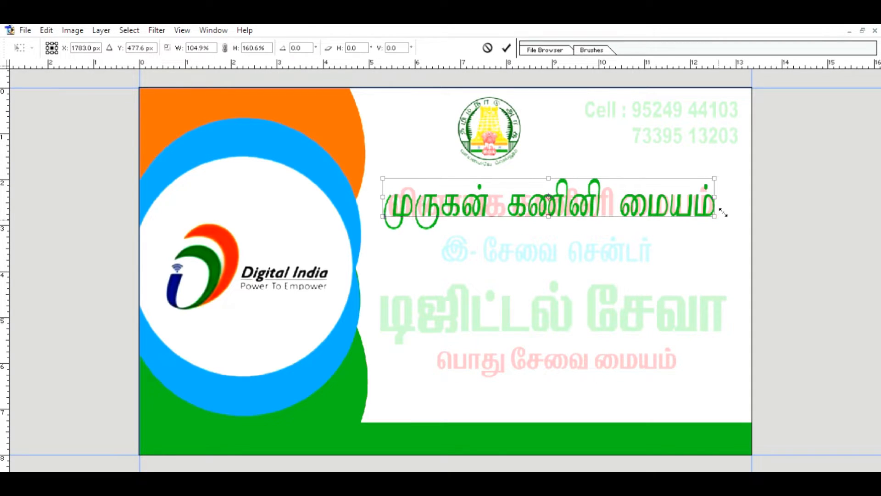
pyautogui.moveTo(639, 198); pyautogui.dragTo(641, 195)
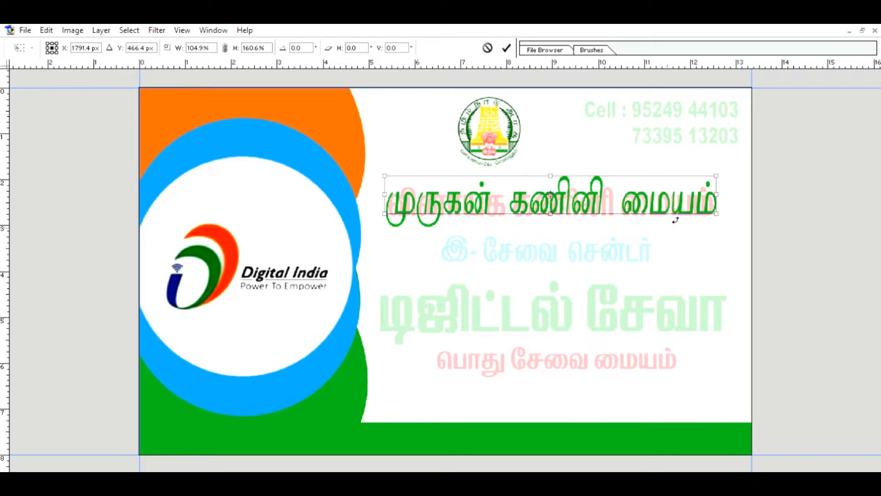
pyautogui.press('Return')
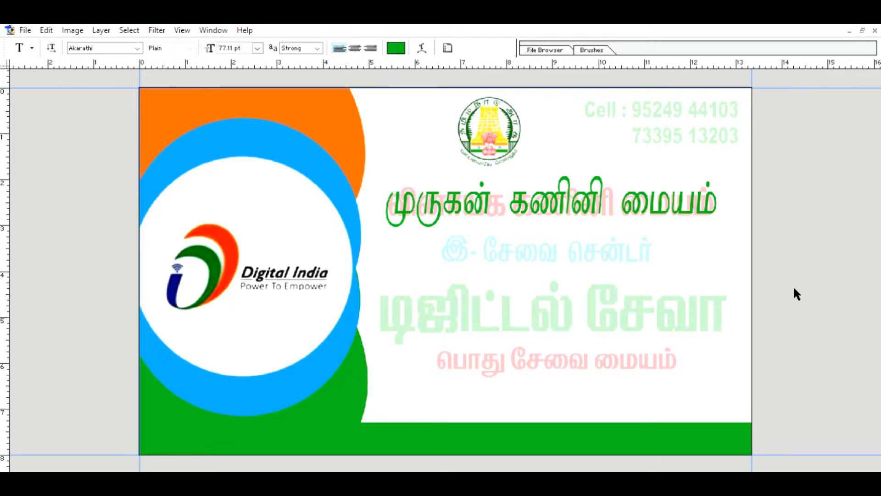
# Give the heading a red colour overlay, then change it to orange.
pyautogui.press('h')
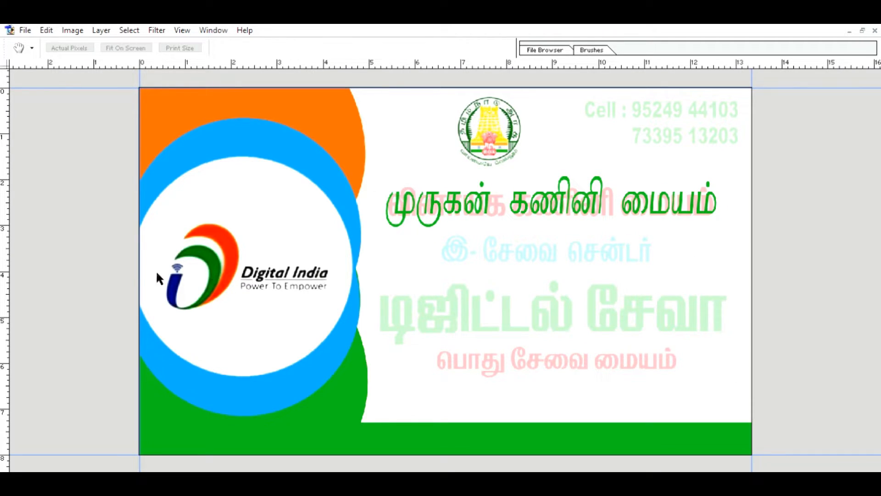
pyautogui.click(135, 271)
pyautogui.click(135, 271)
pyautogui.click(135, 374)
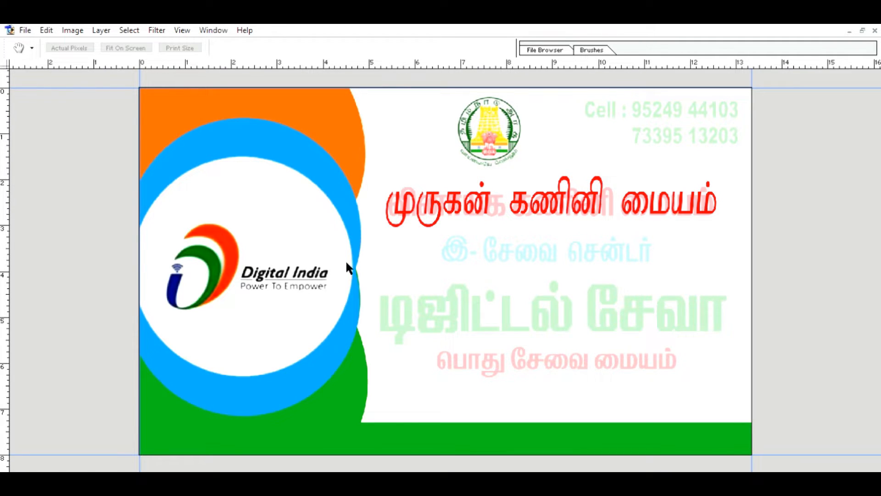
pyautogui.press('i')
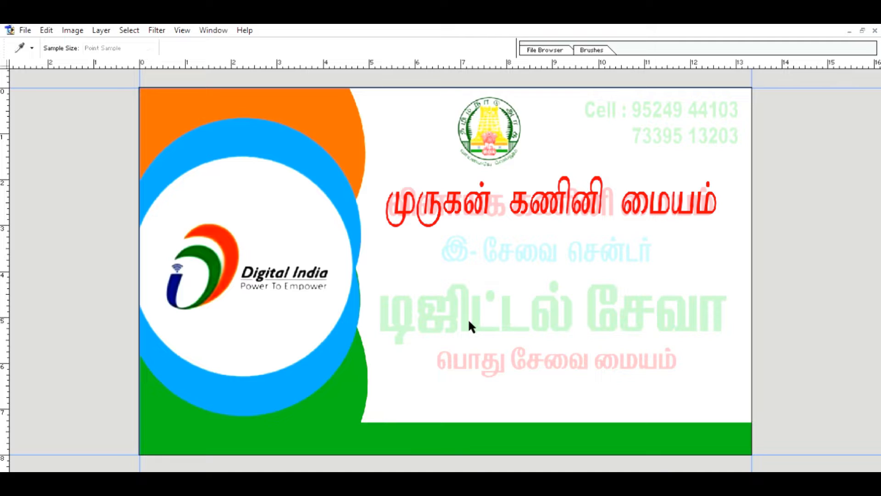
pyautogui.moveTo(468, 321); pyautogui.dragTo(472, 311)
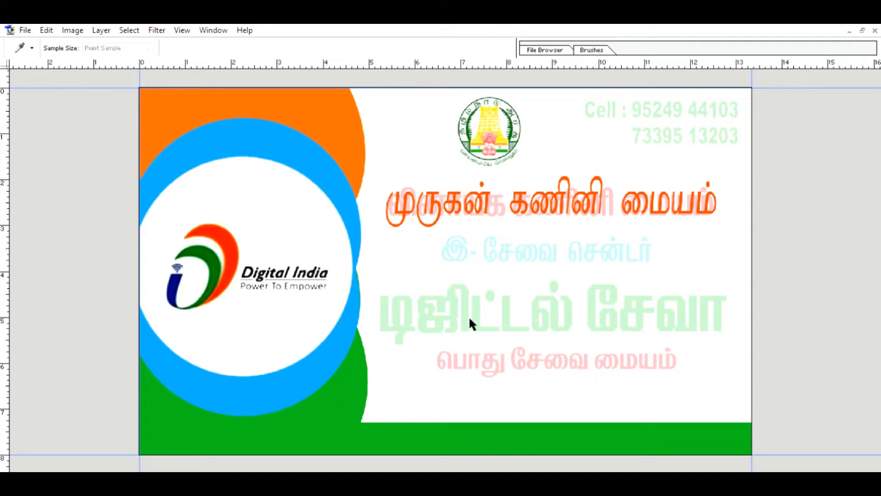
pyautogui.press('h')
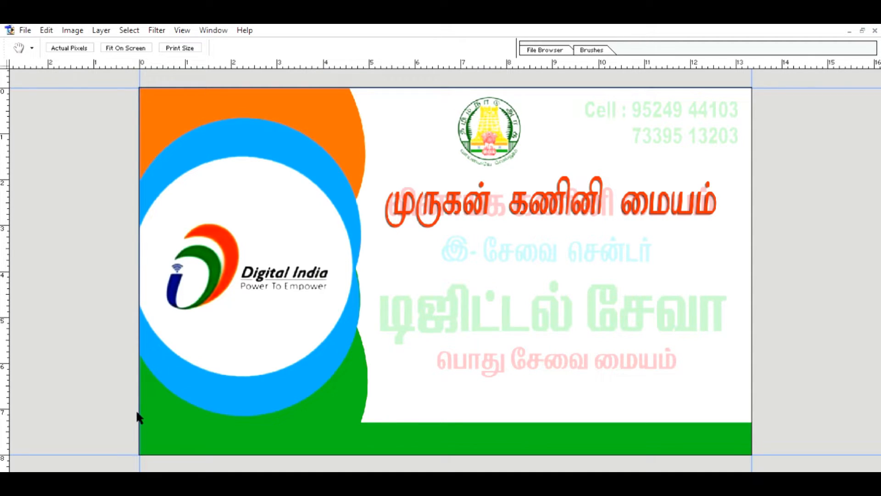
# Set the heading's anti-aliasing to Smooth and nudge it slightly right.
pyautogui.press('t')
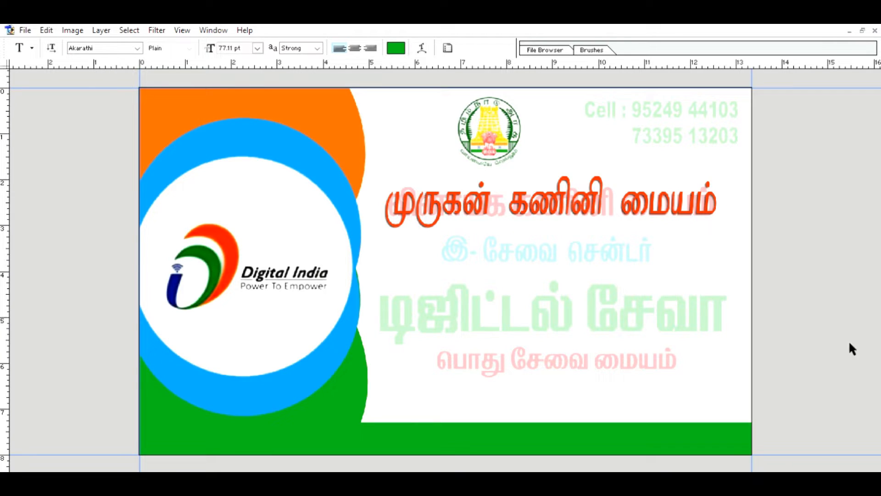
pyautogui.click(646, 216)
pyautogui.hotkey('ctrl', 'a')
pyautogui.click(317, 48)
pyautogui.click(302, 75)
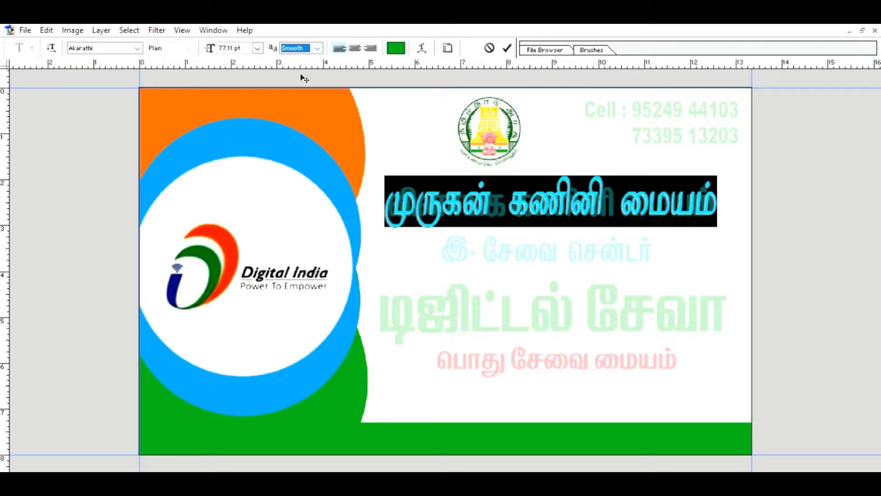
pyautogui.click(507, 48)
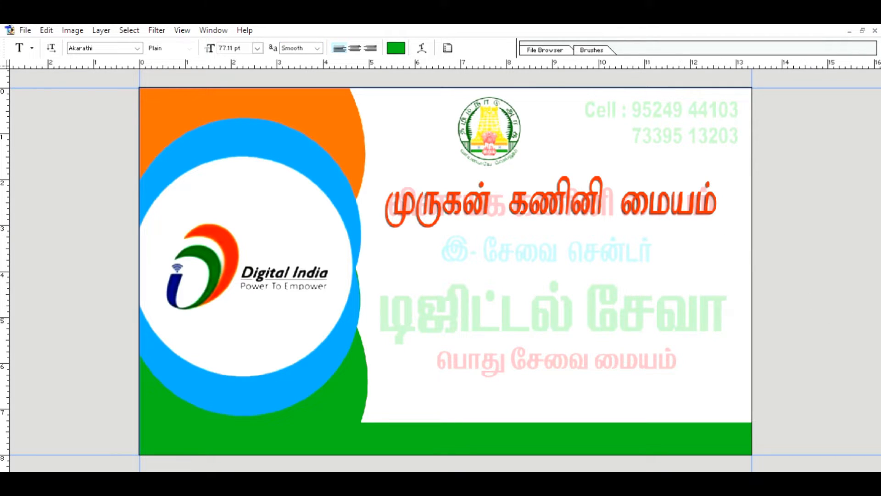
pyautogui.press('v')
pyautogui.moveTo(506, 198); pyautogui.dragTo(512, 197)
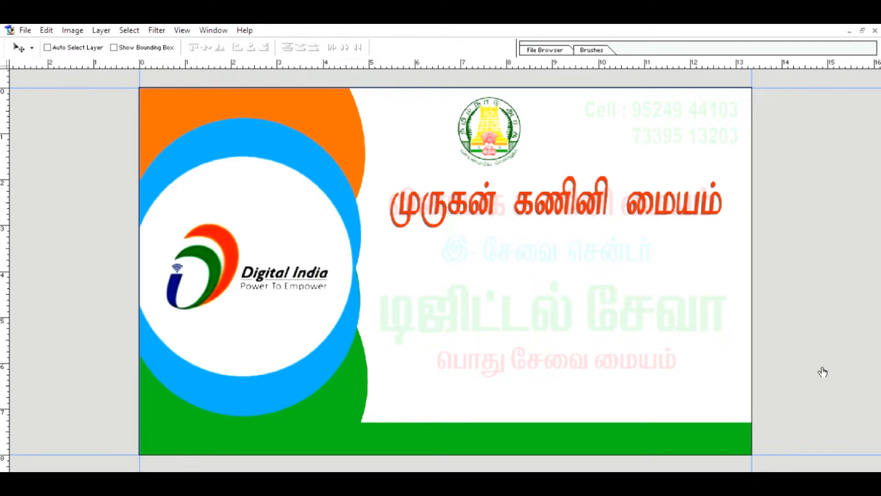
# Start a new text line under the heading and type இ-சேவை, fixing mistyped glyphs.
pyautogui.press('t')
pyautogui.click(394, 258)
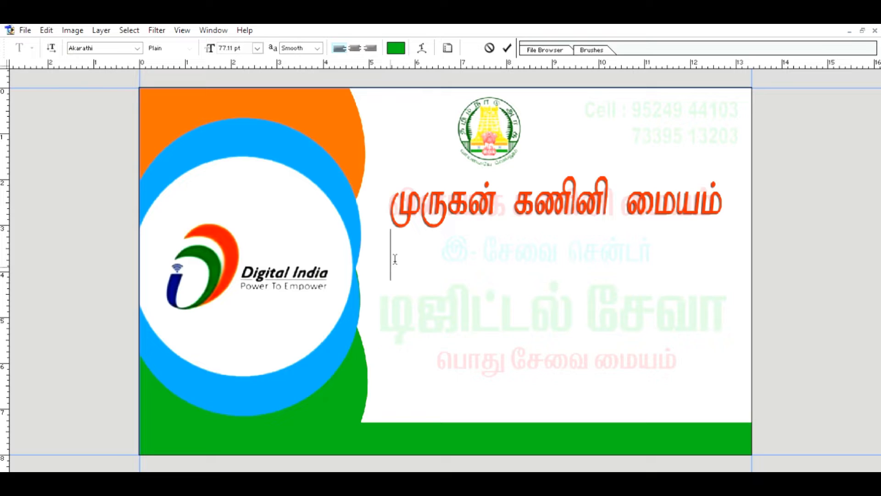
pyautogui.write('அ')
pyautogui.press('Escape')
pyautogui.click(395, 259)
pyautogui.write('இ-')
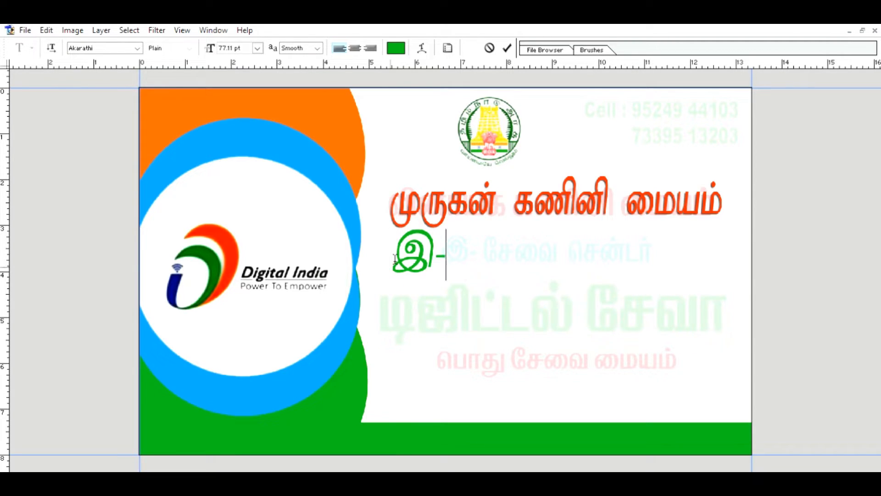
pyautogui.write('  ேசைந')
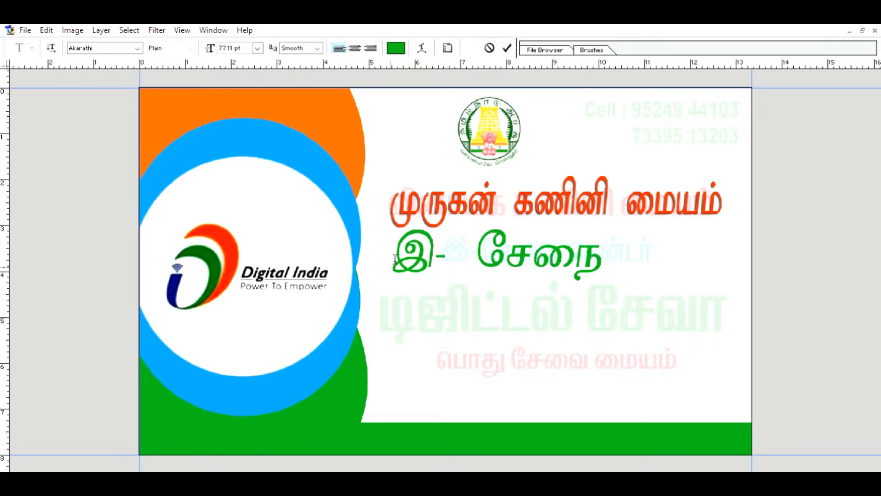
pyautogui.press('BackSpace')
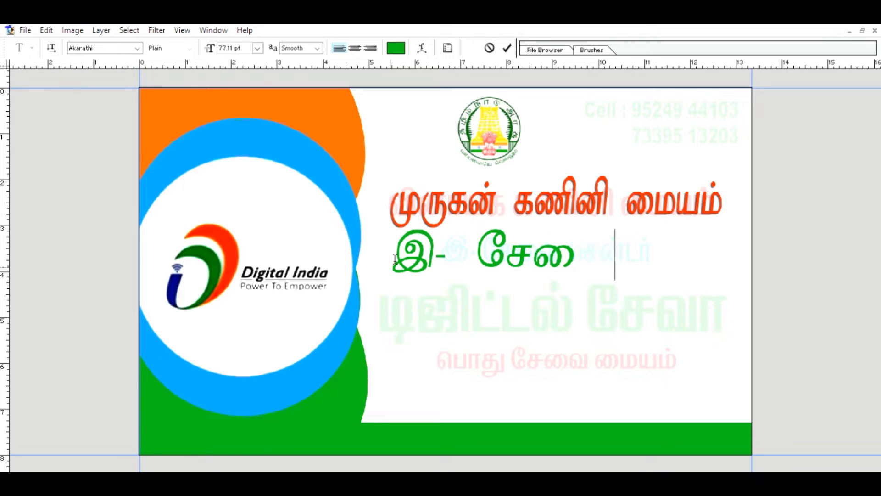
pyautogui.write('வ ெவ')
pyautogui.write('ச')
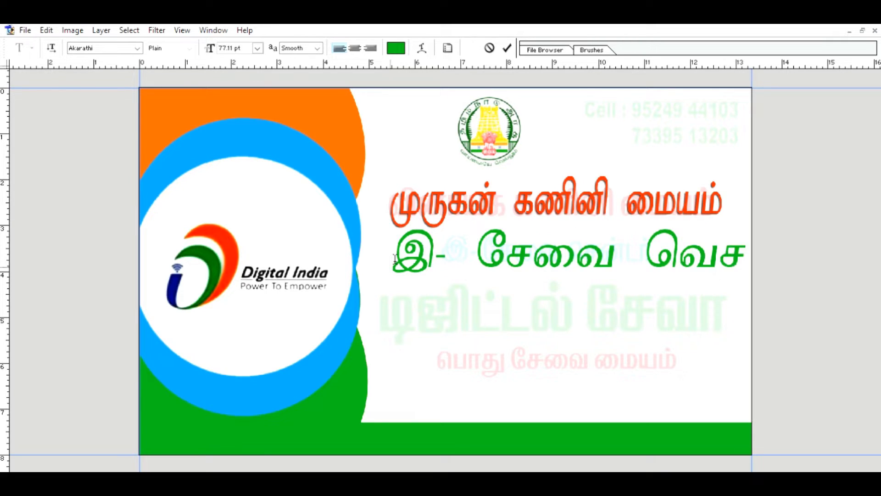
# Finish the line as சென்டர், correcting glyphs and shifting it left to fit.
pyautogui.press('BackSpace')
pyautogui.press('BackSpace')
pyautogui.write('சென்')
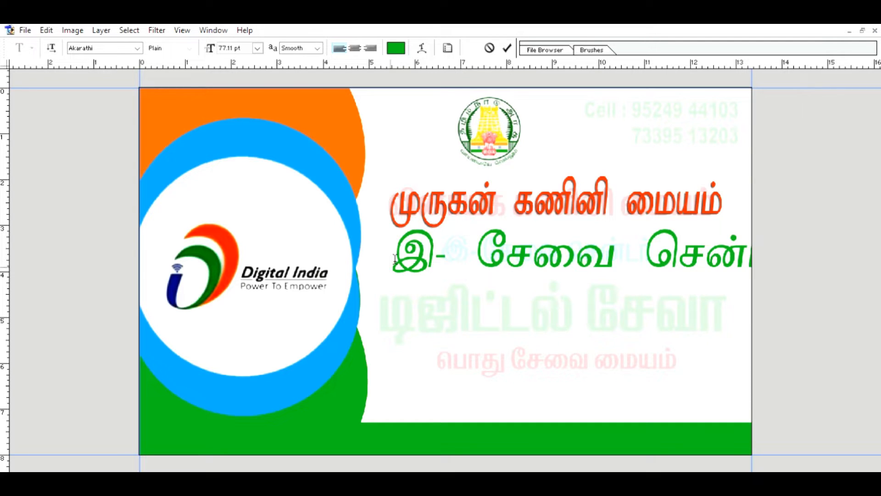
pyautogui.moveTo(475, 279); pyautogui.dragTo(356, 285)
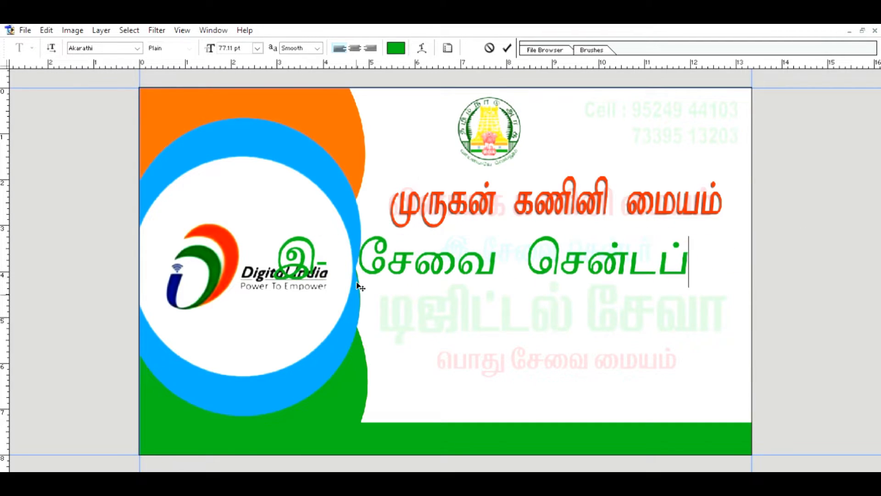
pyautogui.press('BackSpace')
pyautogui.write('ர்')
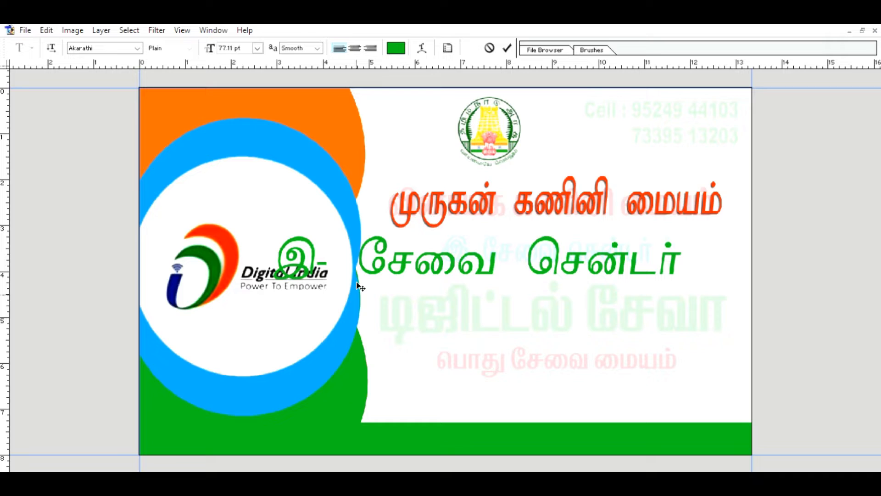
# Resize the line to 60 pt, move it up and right, and tidy the spacing after இ-.
pyautogui.hotkey('ctrl', 'a')
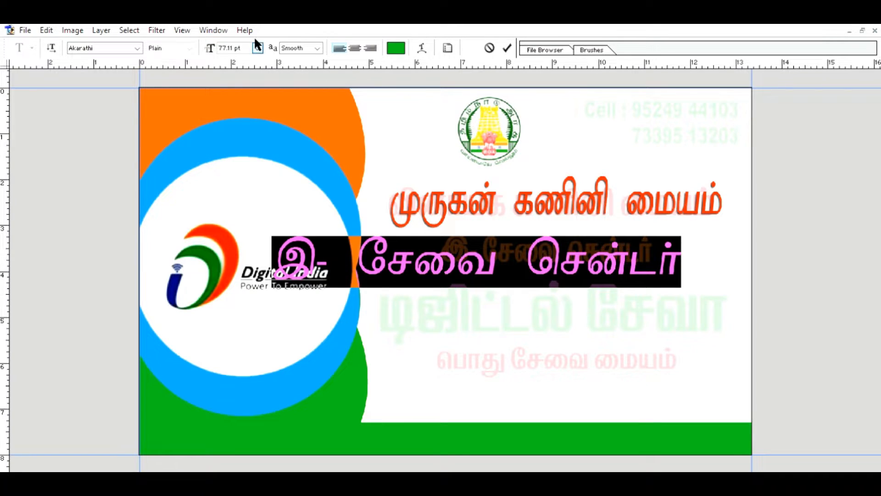
pyautogui.click(251, 232)
pyautogui.moveTo(437, 289); pyautogui.dragTo(536, 278)
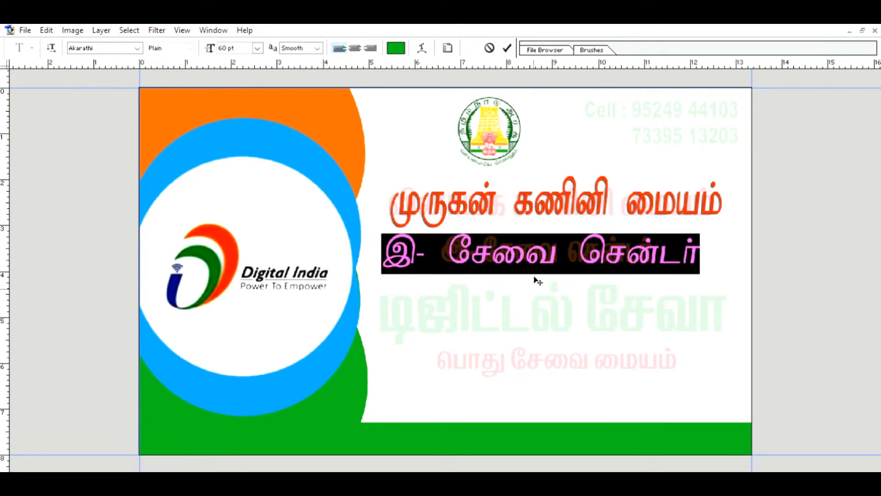
pyautogui.click(455, 251)
pyautogui.press('BackSpace')
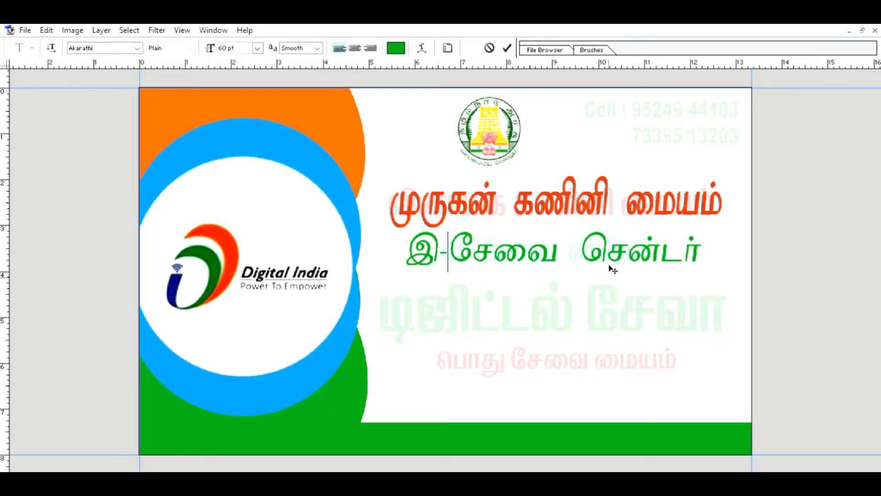
pyautogui.press('Left')
# Set the line to 48 pt, move it about 105 px lower, and commit.
pyautogui.doubleClick(427, 245)
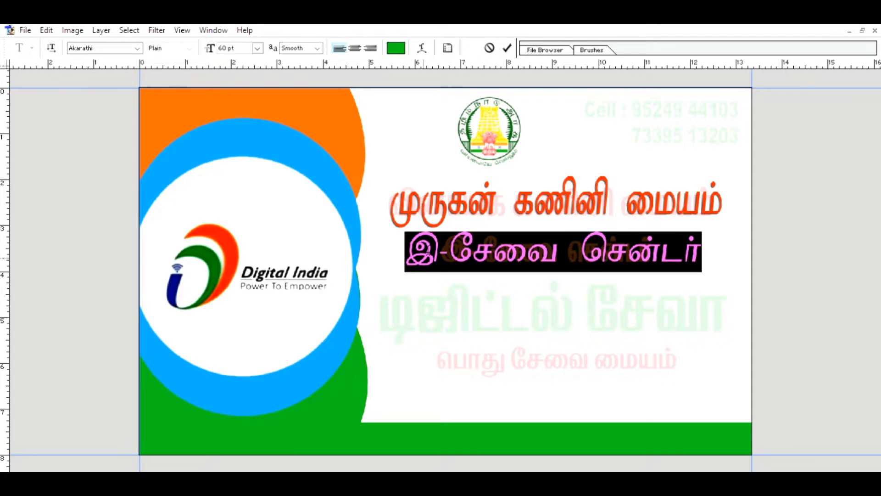
pyautogui.click(257, 48)
pyautogui.click(260, 221)
pyautogui.moveTo(480, 264); pyautogui.dragTo(506, 262)
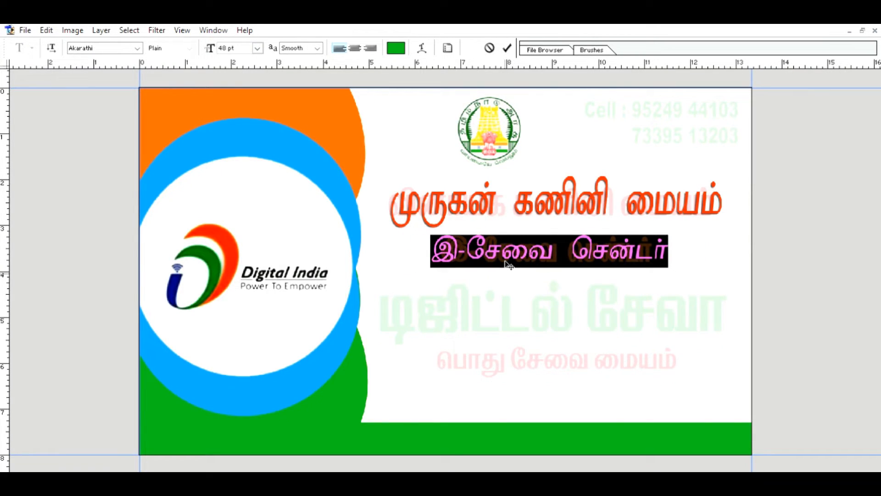
pyautogui.click(20, 260)
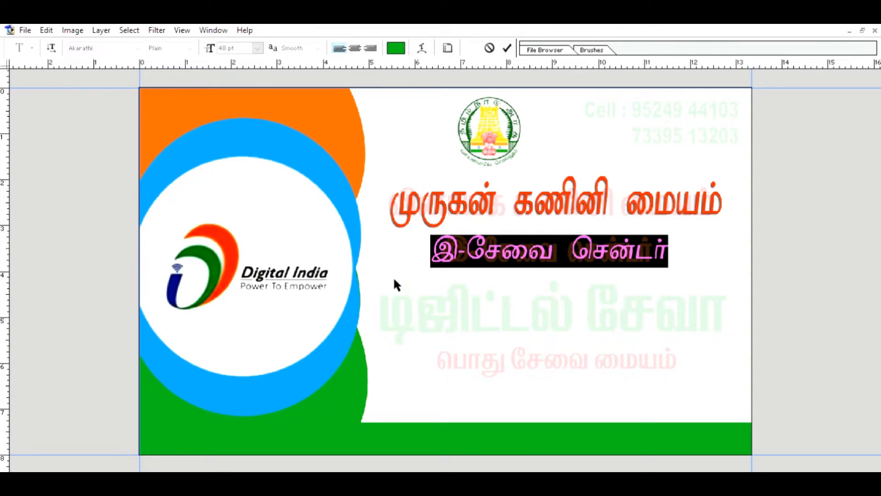
pyautogui.moveTo(554, 264); pyautogui.dragTo(566, 286)
pyautogui.click(507, 47)
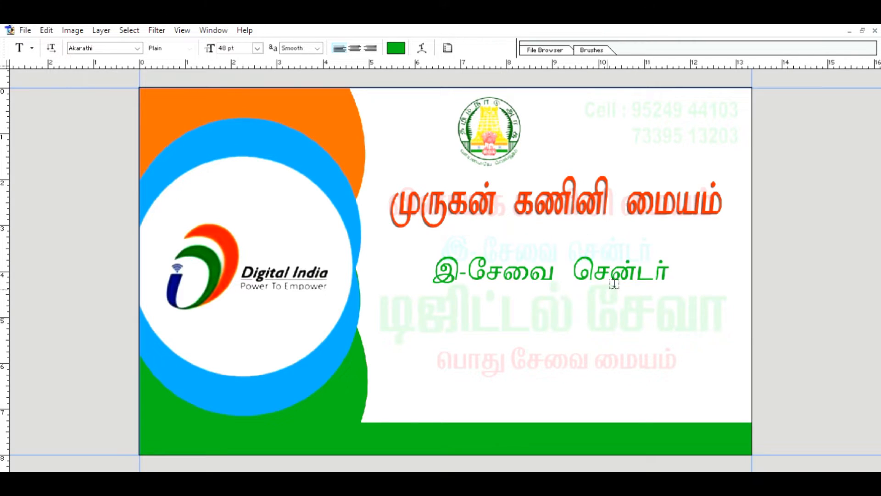
# Raise the இ-சேவை சென்டர் line closer under the heading and recolour it light blue.
pyautogui.press('v')
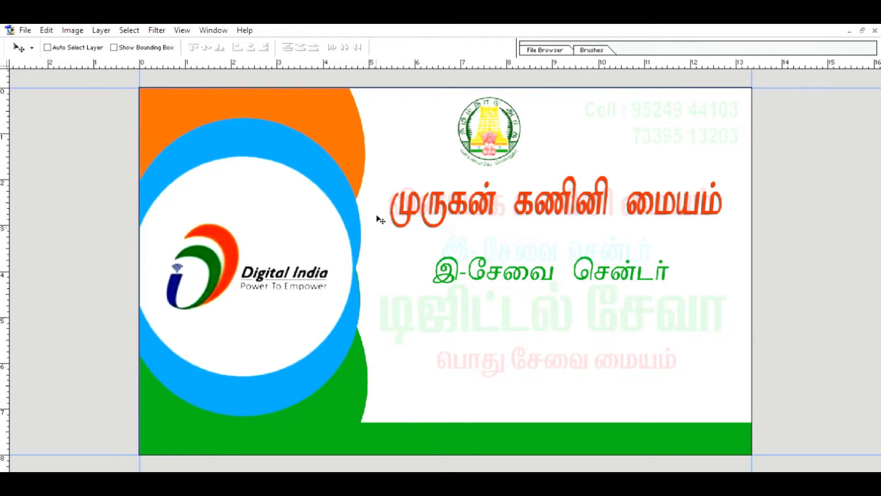
pyautogui.moveTo(475, 263); pyautogui.dragTo(472, 244)
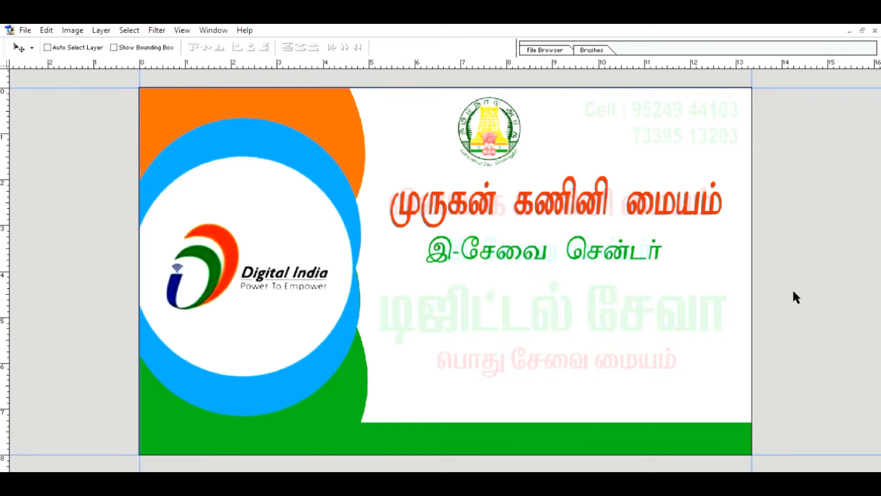
pyautogui.press('h')
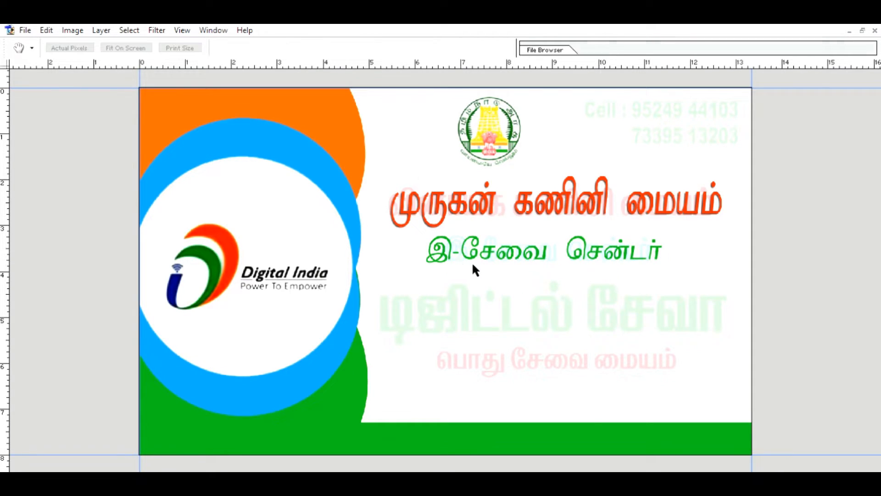
pyautogui.press('v')
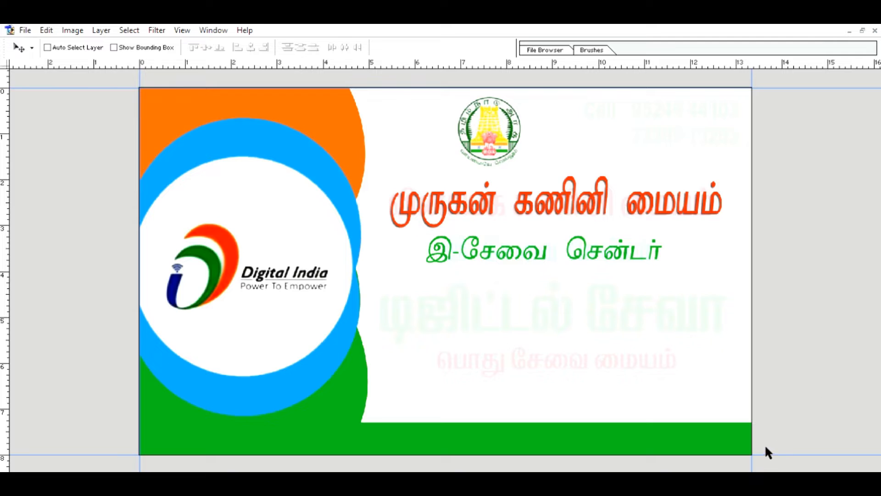
pyautogui.press('h')
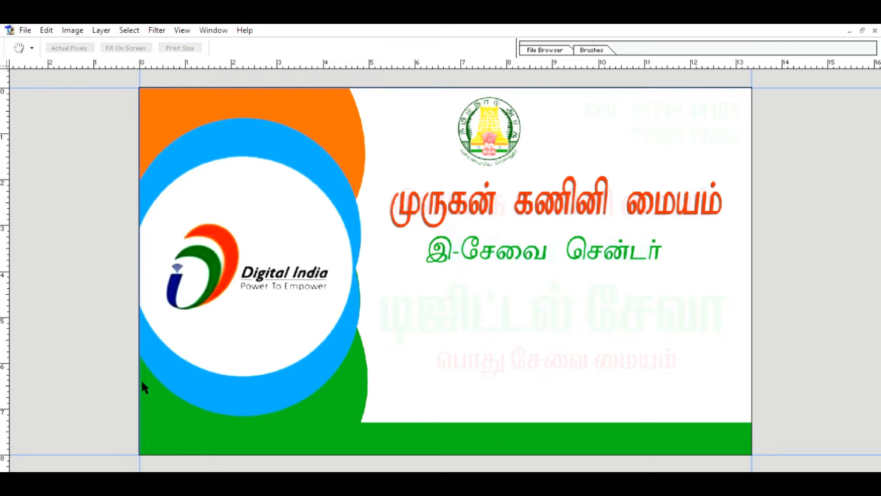
pyautogui.press('i')
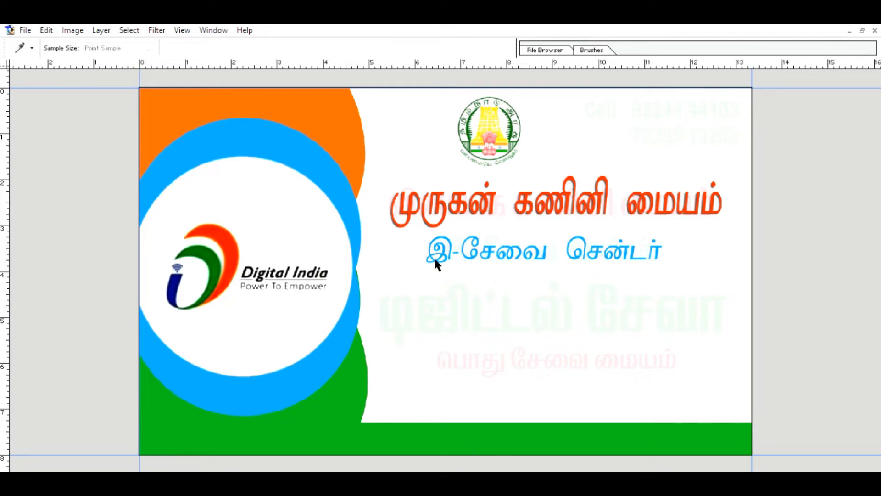
pyautogui.press('h')
# Remove the line's drop shadow and shift it about 20 px right.
pyautogui.click(134, 274)
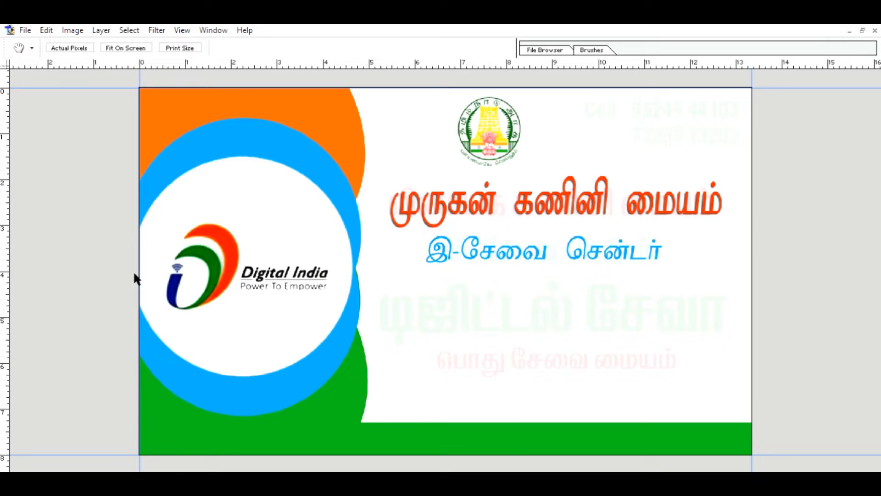
pyautogui.press('v')
pyautogui.moveTo(547, 255)
pyautogui.mouseDown()
pyautogui.moveTo(559, 258)
pyautogui.moveTo(548, 265)
pyautogui.moveTo(557, 255)
pyautogui.mouseUp()
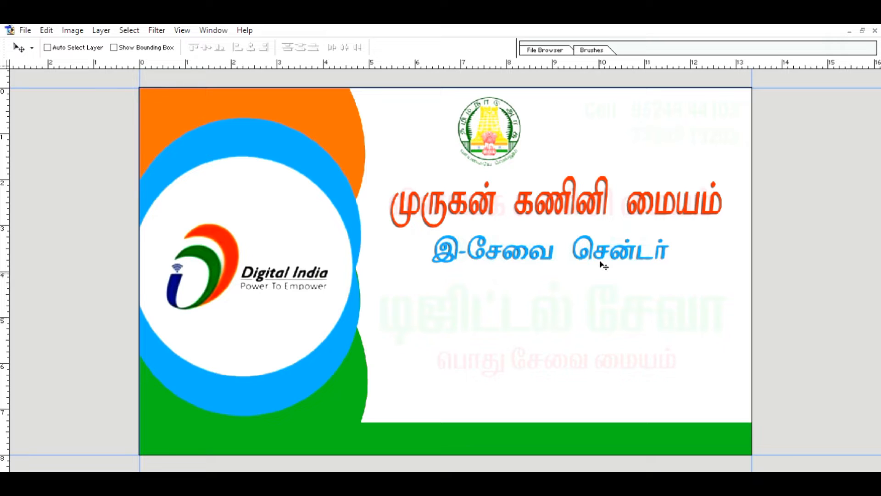
pyautogui.hotkey('alt', 'Tab')
pyautogui.hotkey('alt', 'Tab')
# Type பொது சேவை மையம் as a new line below the Digital Seva heading.
pyautogui.press('t')
pyautogui.click(407, 361)
pyautogui.write('ெ')
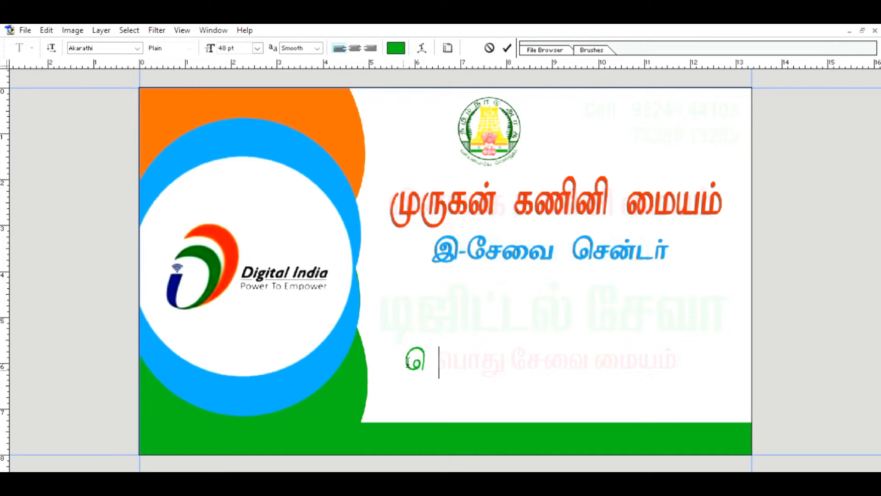
pyautogui.write('பாது ேசைவ')
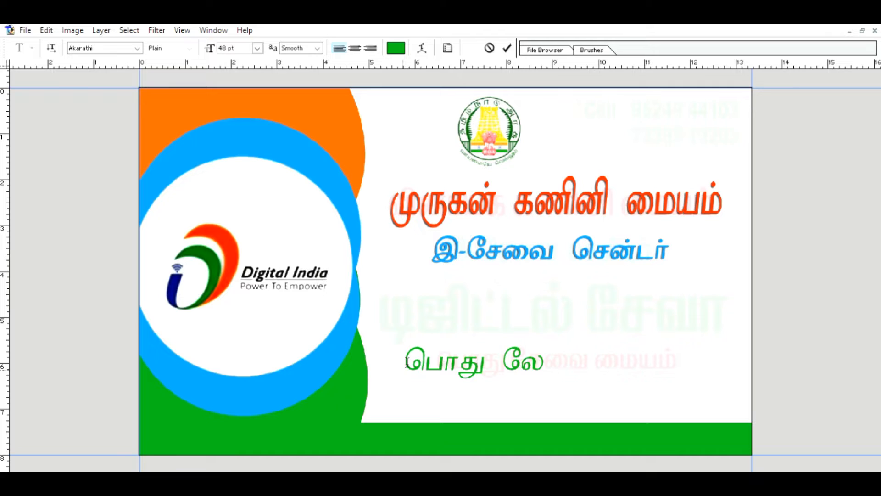
pyautogui.write(' ை')
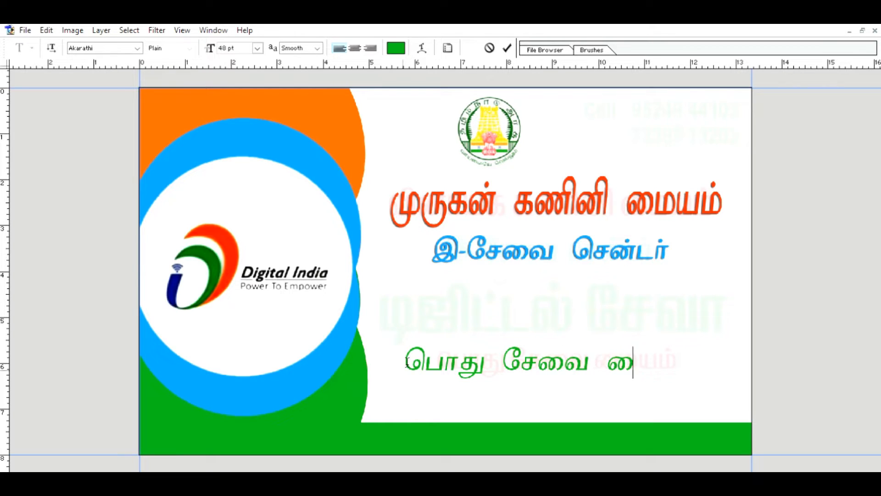
pyautogui.write('மயம்')
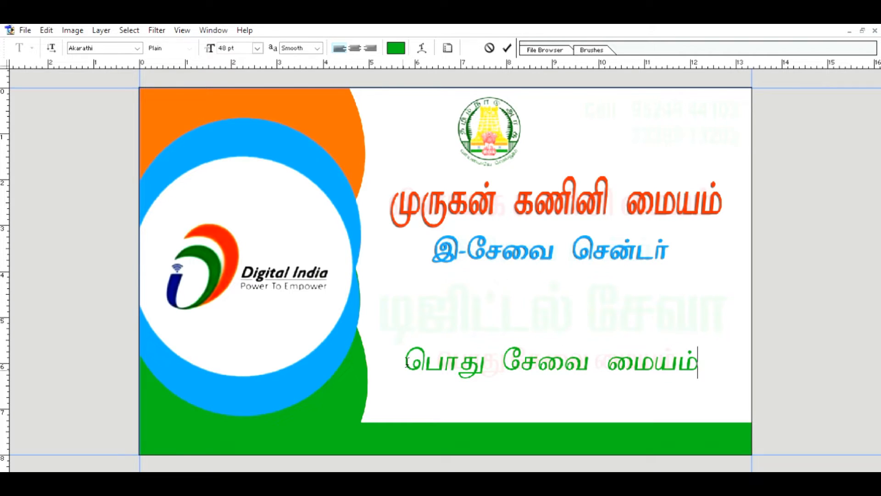
# Colour the line with orange sampled from the artwork, commit it, and nudge it right.
pyautogui.hotkey('shift', 'Left')
pyautogui.hotkey('shift', 'Left')
pyautogui.hotkey('shift', 'Left')
pyautogui.hotkey('shift', 'Left')
pyautogui.hotkey('shift', 'Left')
pyautogui.hotkey('shift', 'Left')
pyautogui.hotkey('shift', 'Left')
pyautogui.hotkey('shift', 'Left')
pyautogui.hotkey('shift', 'Left')
pyautogui.hotkey('shift', 'Left')
pyautogui.hotkey('shift', 'Left')
pyautogui.hotkey('shift', 'Left')
pyautogui.hotkey('shift', 'Left')
pyautogui.hotkey('shift', 'Left')
pyautogui.hotkey('shift', 'Left')
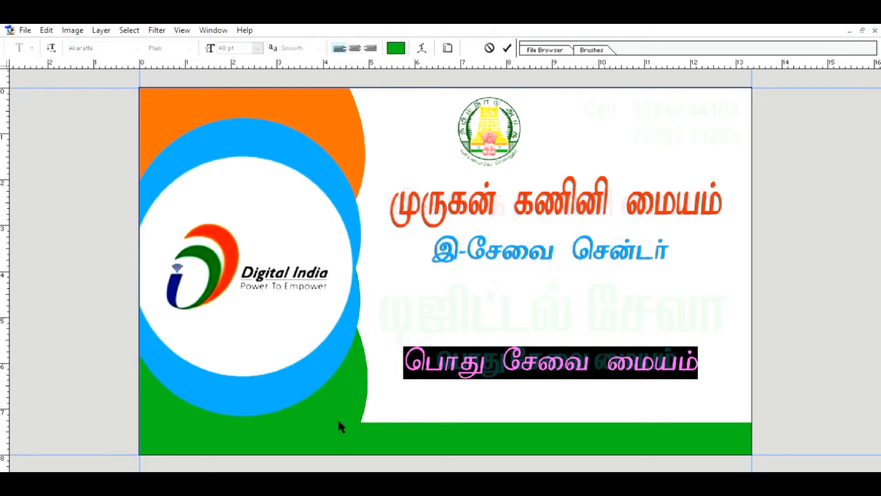
pyautogui.click(335, 125)
pyautogui.press('Return')
pyautogui.hotkey('ctrl', 'Return')
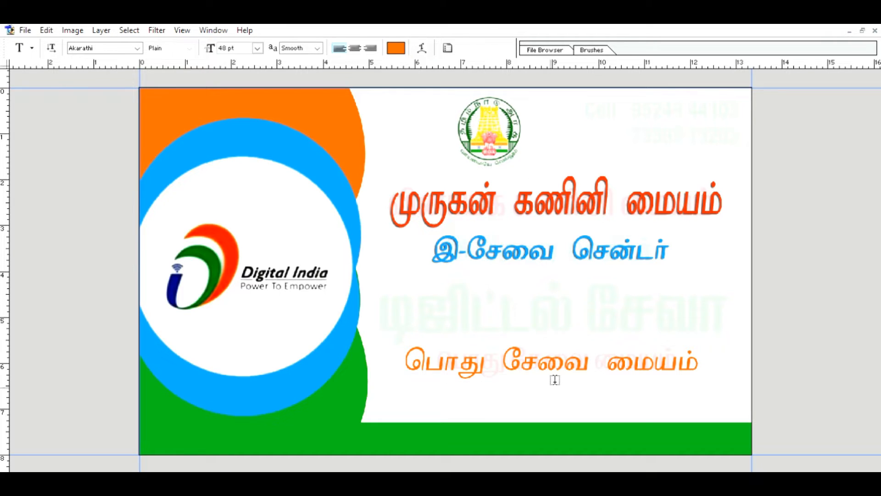
pyautogui.press('v')
pyautogui.moveTo(504, 364); pyautogui.dragTo(507, 365)
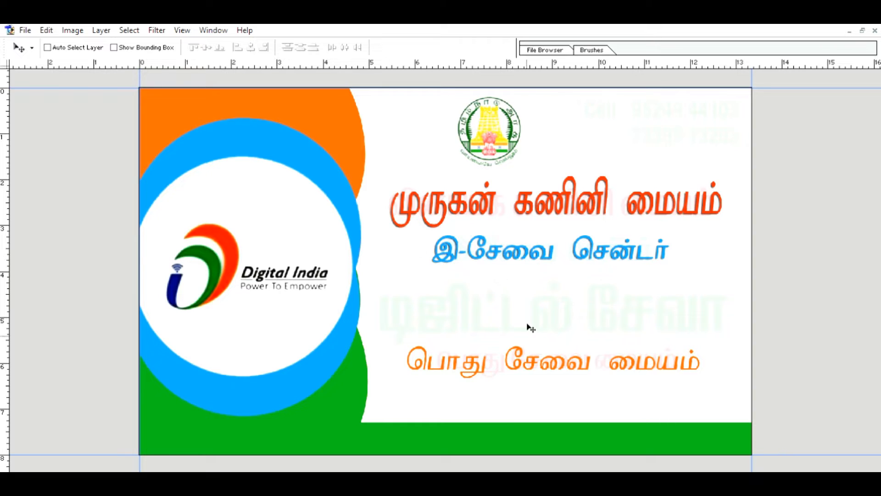
# Type the TEC NO line with the centre's registration number in white Arial 24 pt.
pyautogui.press('t')
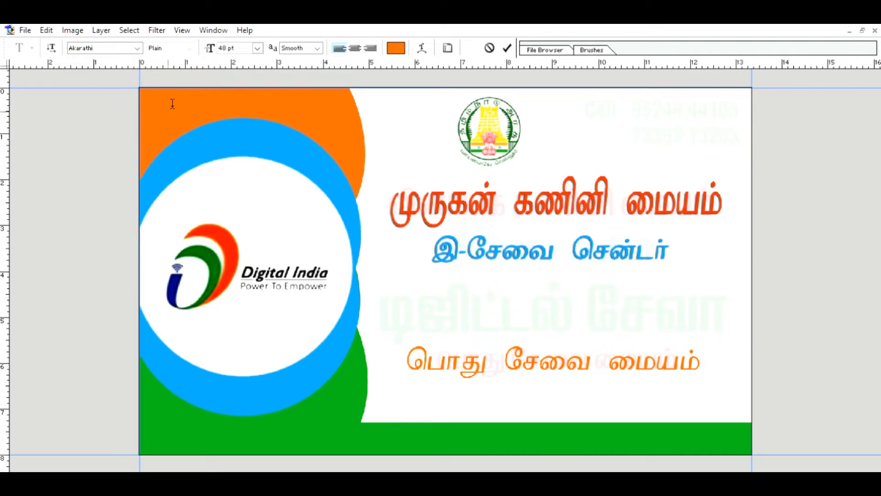
pyautogui.click(130, 47)
pyautogui.write('Arial')
pyautogui.press('Return')
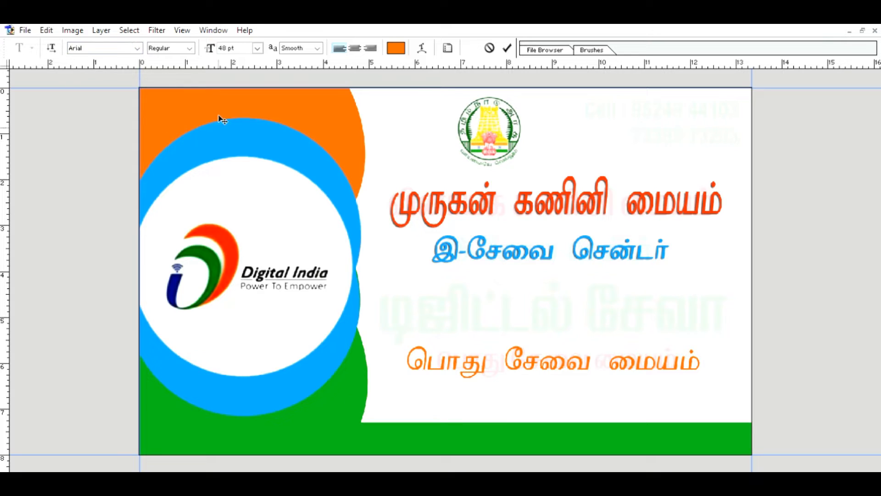
pyautogui.click(257, 161)
pyautogui.click(13, 254)
pyautogui.click(201, 302)
pyautogui.click(444, 255)
pyautogui.write('TEC')
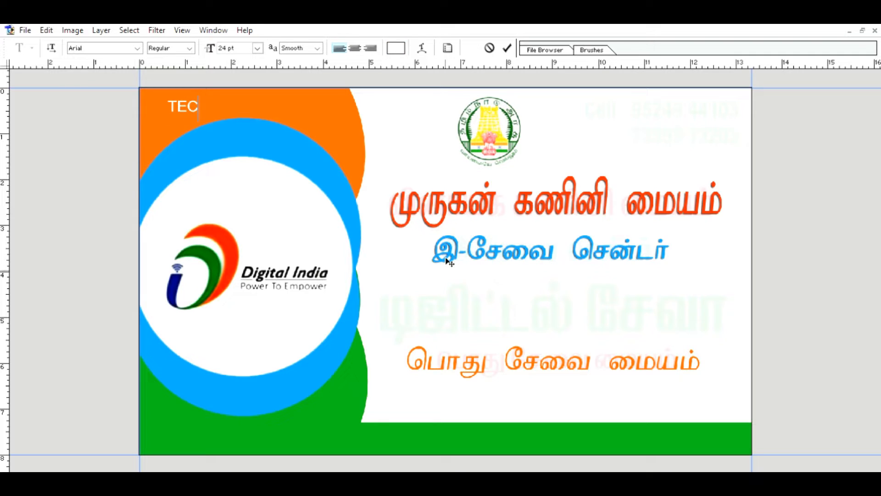
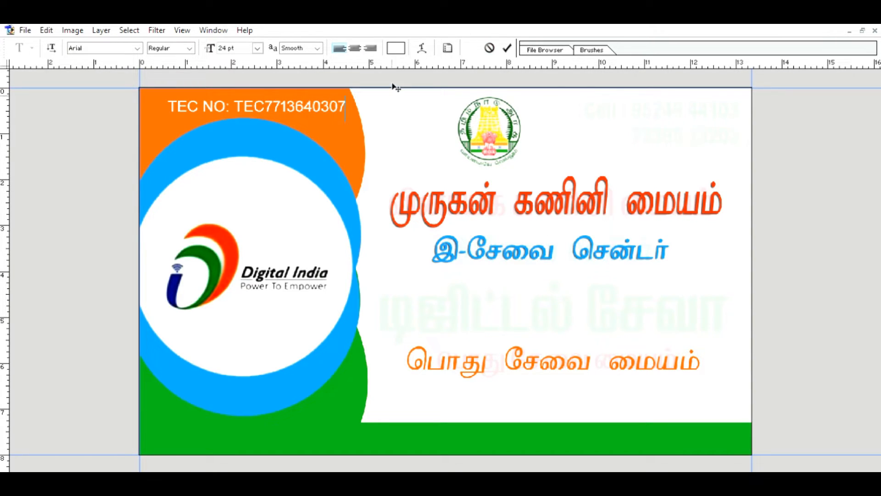
# Reduce the TEC NO text to 18 pt, then stretch it wider and taller.
pyautogui.hotkey('ctrl', 'a')
pyautogui.click(257, 48)
pyautogui.click(258, 165)
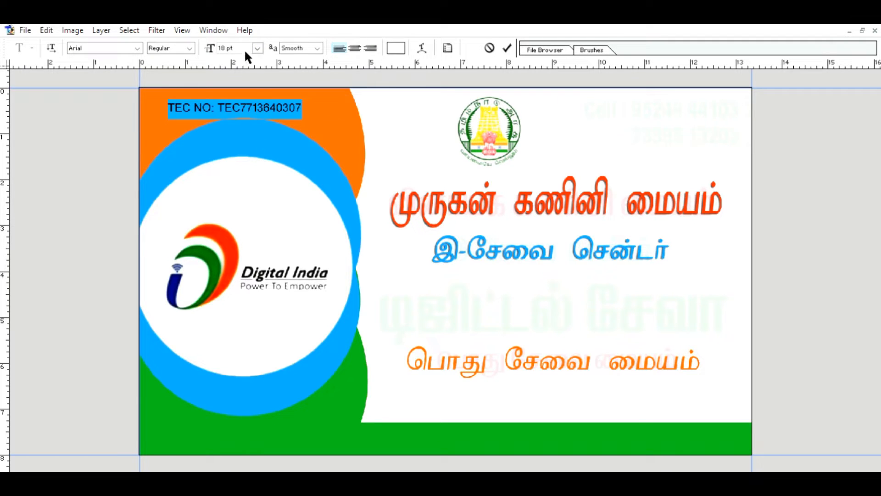
pyautogui.click(508, 46)
pyautogui.hotkey('ctrl', 't')
pyautogui.moveTo(302, 115)
pyautogui.mouseDown()
pyautogui.moveTo(335, 114)
pyautogui.moveTo(306, 105)
pyautogui.mouseUp()
pyautogui.click(507, 47)
# Resize the TEC NO text again to fit the orange arc and nudge it right and down.
pyautogui.press('v')
pyautogui.hotkey('ctrl', 't')
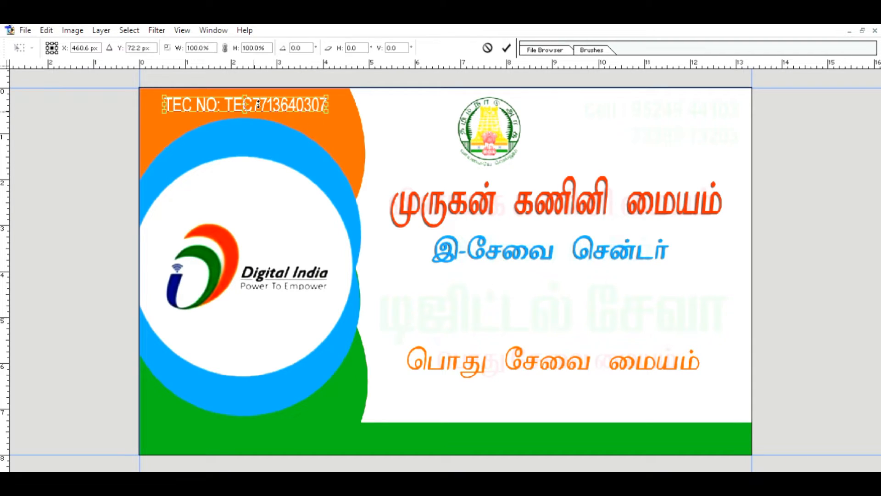
pyautogui.moveTo(249, 108); pyautogui.dragTo(250, 105)
pyautogui.moveTo(166, 94); pyautogui.dragTo(162, 91)
pyautogui.press('Return')
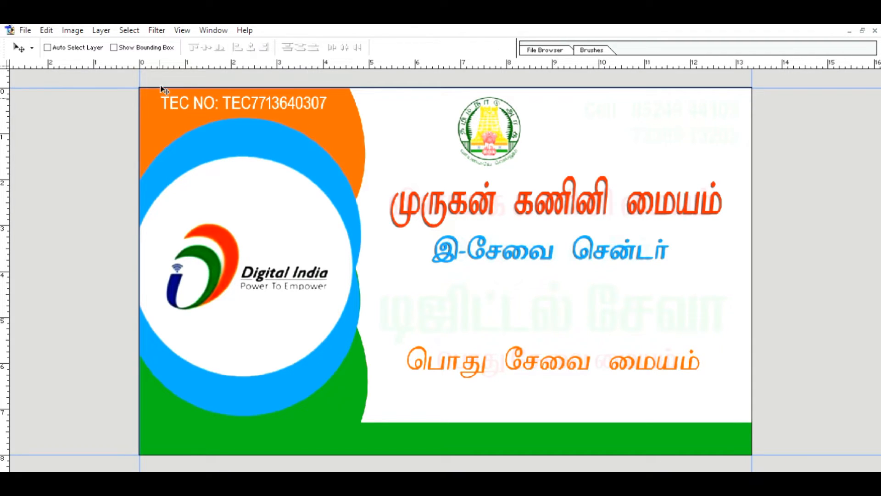
pyautogui.moveTo(315, 116); pyautogui.dragTo(319, 118)
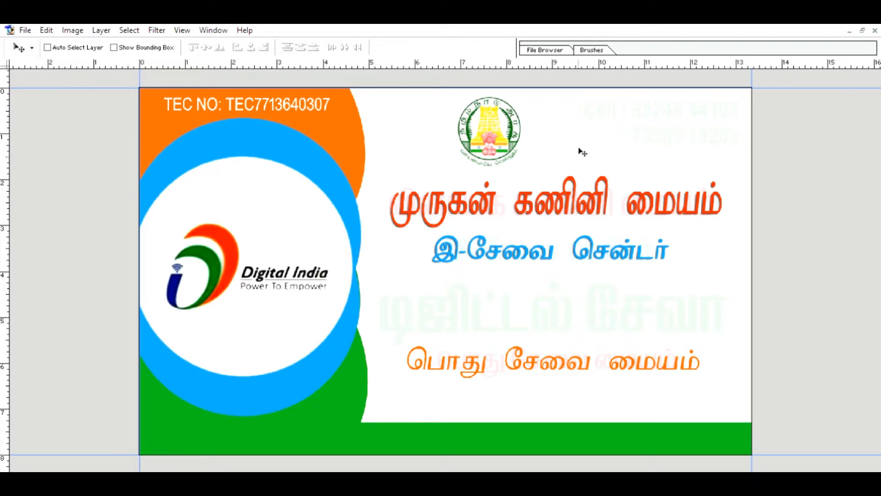
# In the green strip, type the centre's village name and PIN code in Akarathi.
pyautogui.press('t')
pyautogui.click(366, 437)
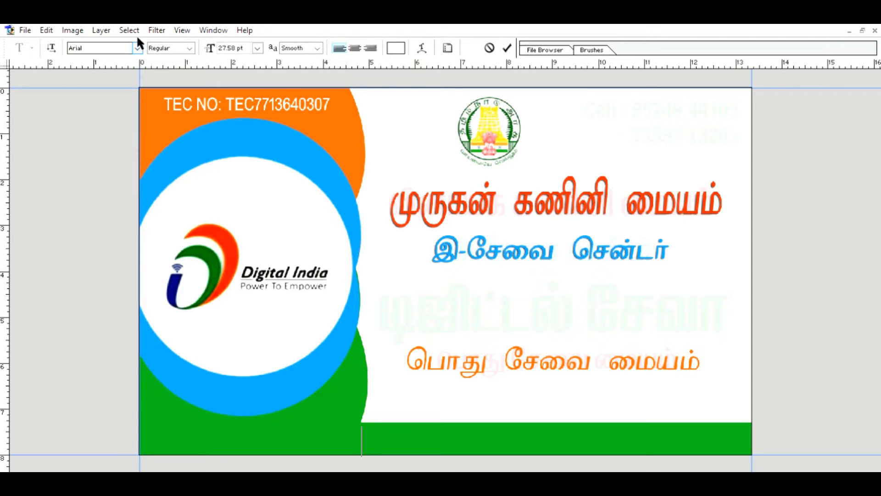
pyautogui.click(93, 45)
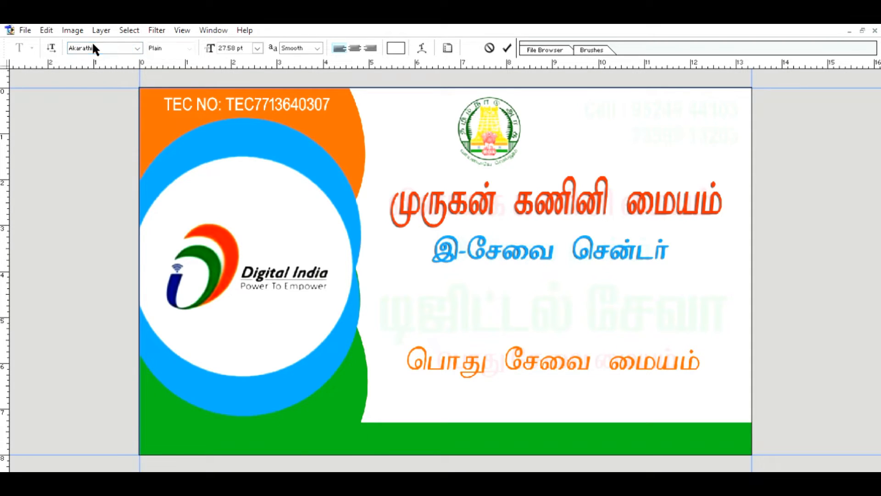
pyautogui.write('அரடாப்')
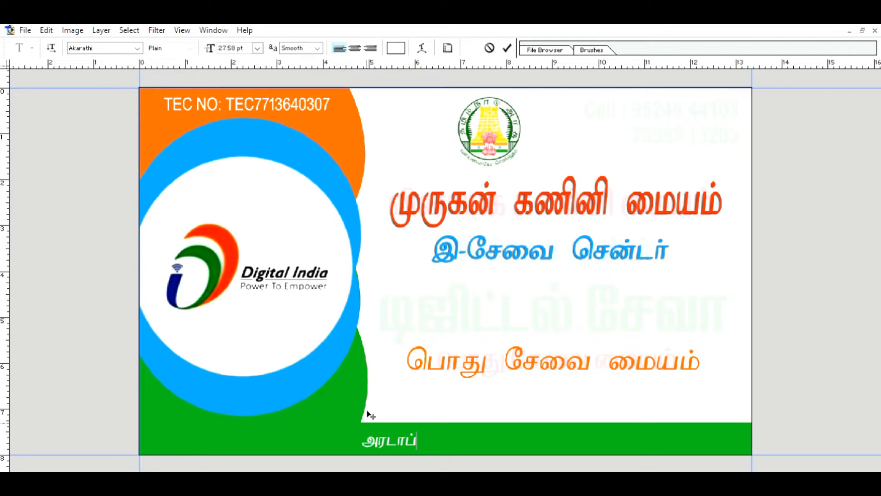
pyautogui.write('பட்டு-60')
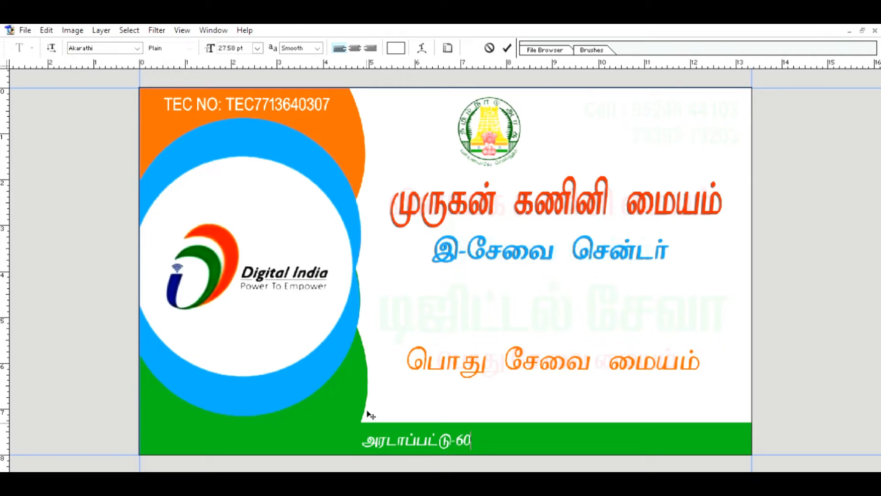
pyautogui.write('6 808')
pyautogui.press('BackSpace')
pyautogui.press('BackSpace')
pyautogui.press('BackSpace')
pyautogui.press('BackSpace')
pyautogui.write('808')
pyautogui.press('Left')
pyautogui.press('Left')
pyautogui.press('Left')
pyautogui.press('Left')
pyautogui.press('Left')
pyautogui.press('Left')
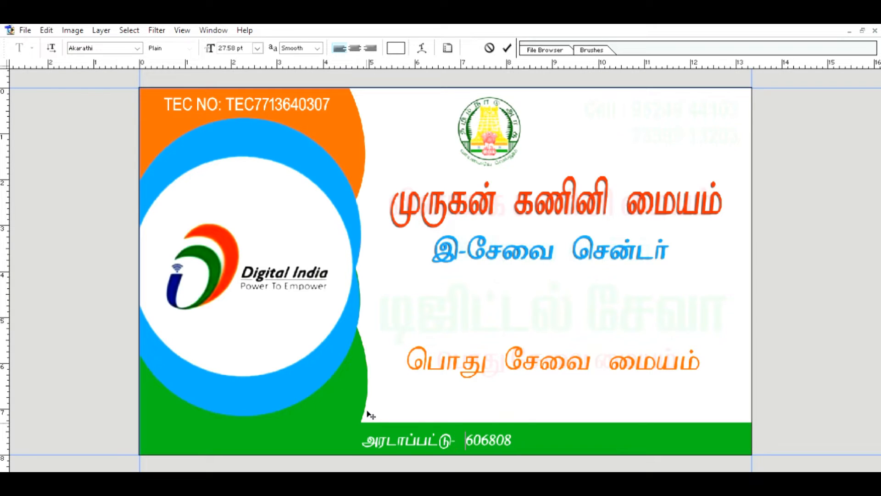
pyautogui.press('BackSpace')
pyautogui.press('BackSpace')
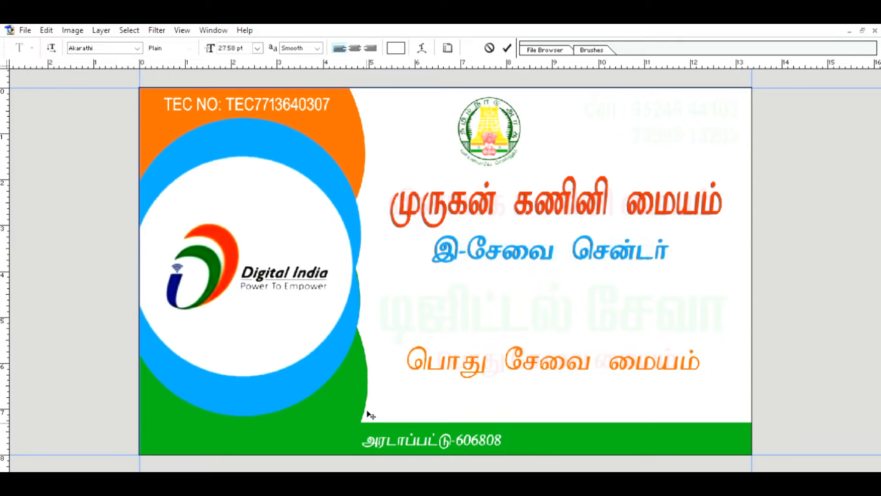
# Complete the address with the district name, shift it slightly right, and commit.
pyautogui.write('திருவண்ணா')
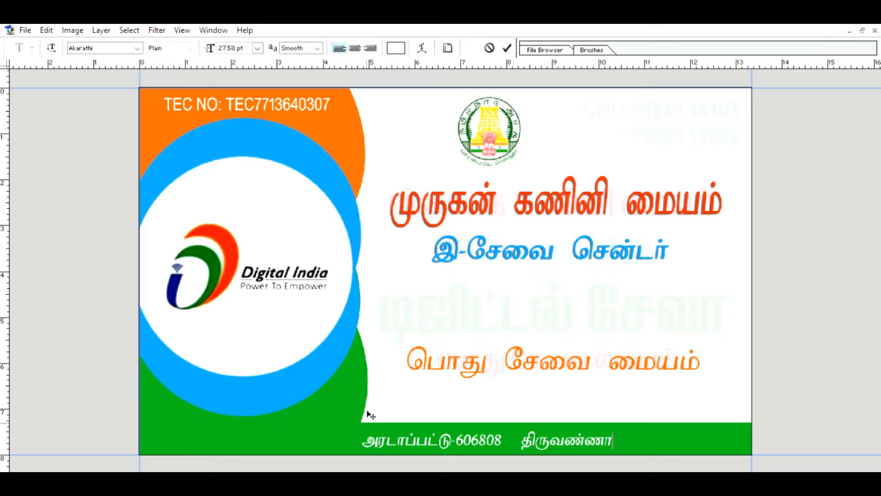
pyautogui.write('மலைலை')
pyautogui.moveTo(461, 452); pyautogui.dragTo(471, 450)
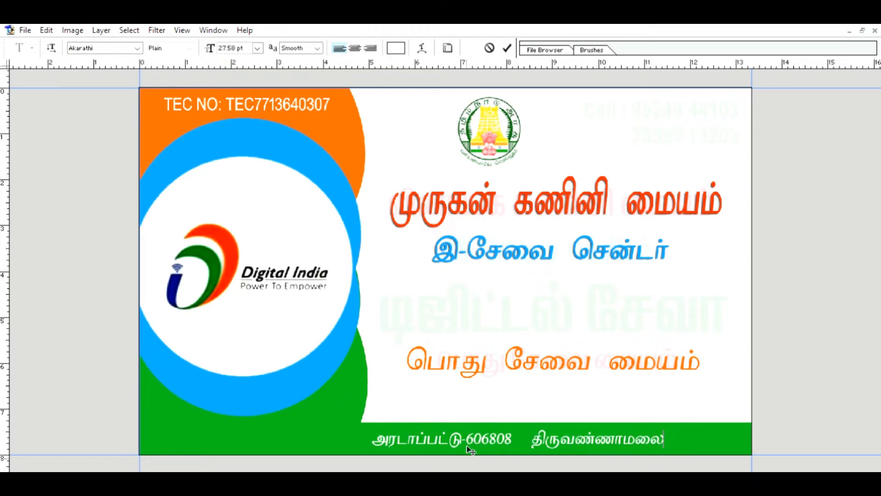
pyautogui.write('மாவட்டம்')
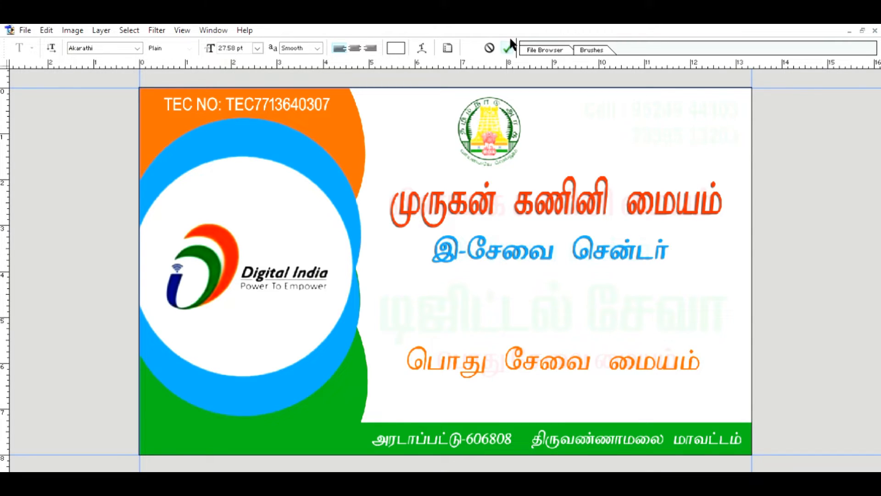
pyautogui.click(506, 47)
pyautogui.press('Tab')
pyautogui.press('v')
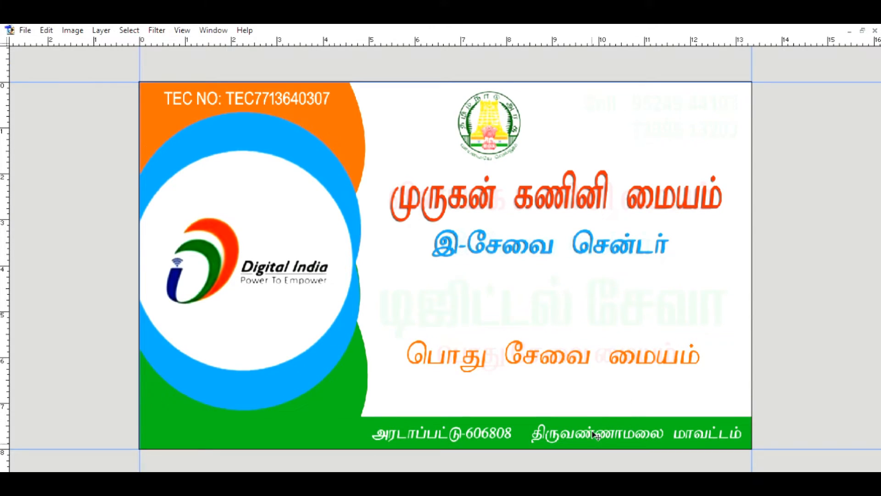
pyautogui.moveTo(596, 435); pyautogui.dragTo(590, 434)
pyautogui.press('Tab')
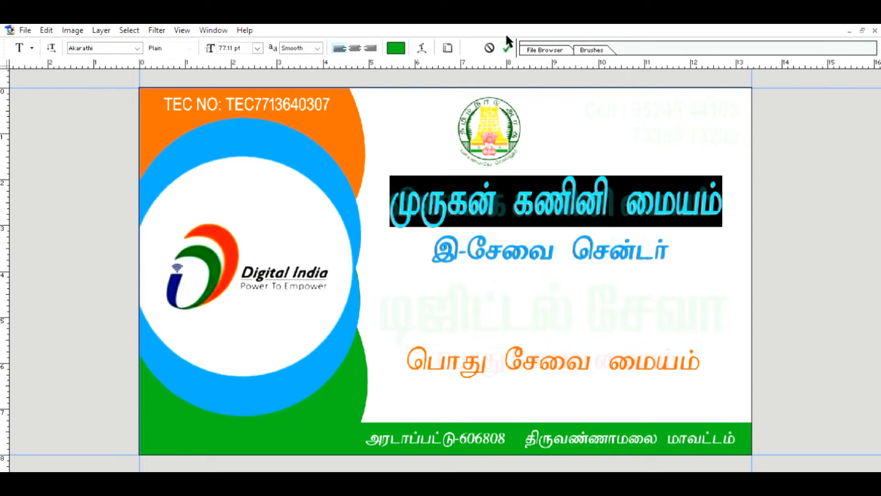
# Commit the pending title text edit.
pyautogui.click(507, 48)
pyautogui.press('v')
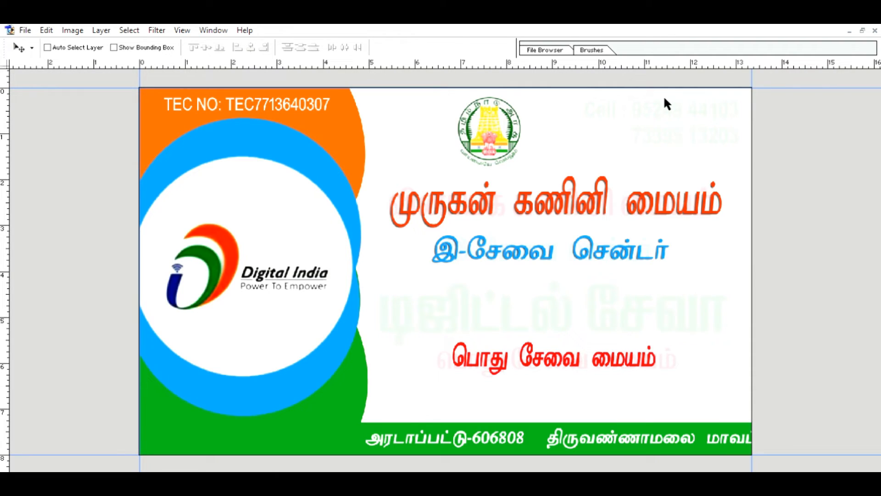
# Narrow the red title முருகன் கணினி மையம் and nudge it slightly right.
pyautogui.press('Tab')
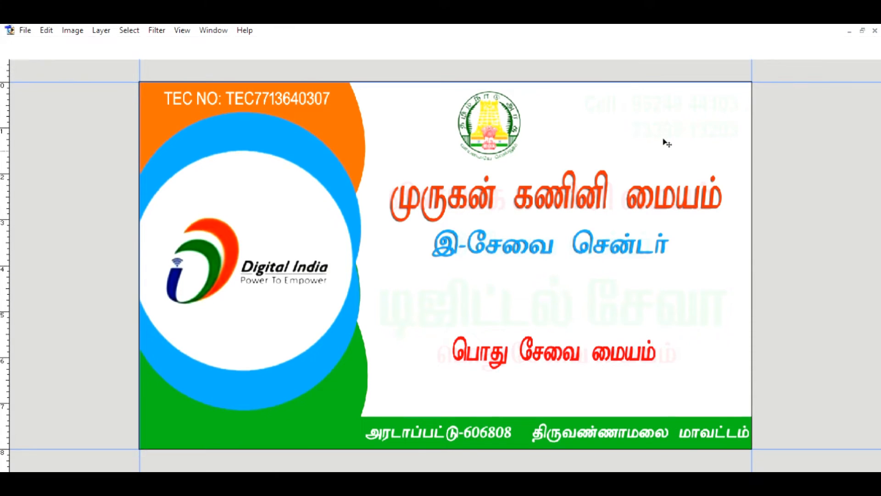
pyautogui.press('Tab')
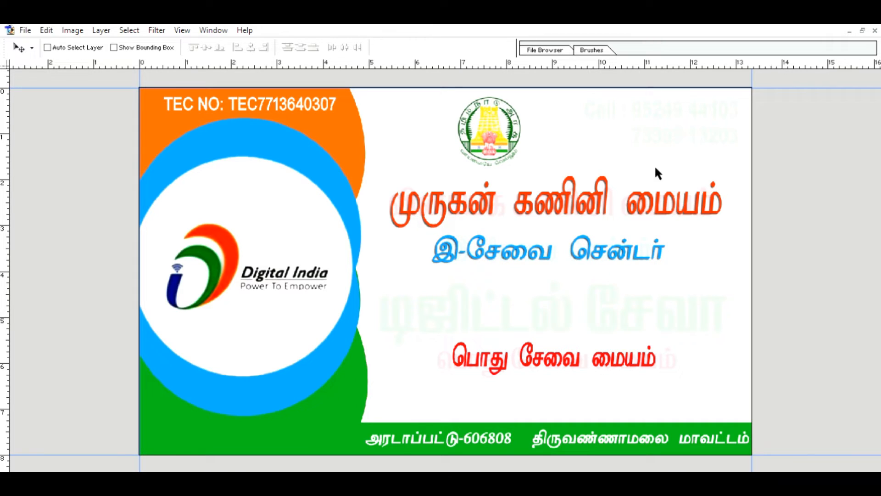
pyautogui.click(622, 160)
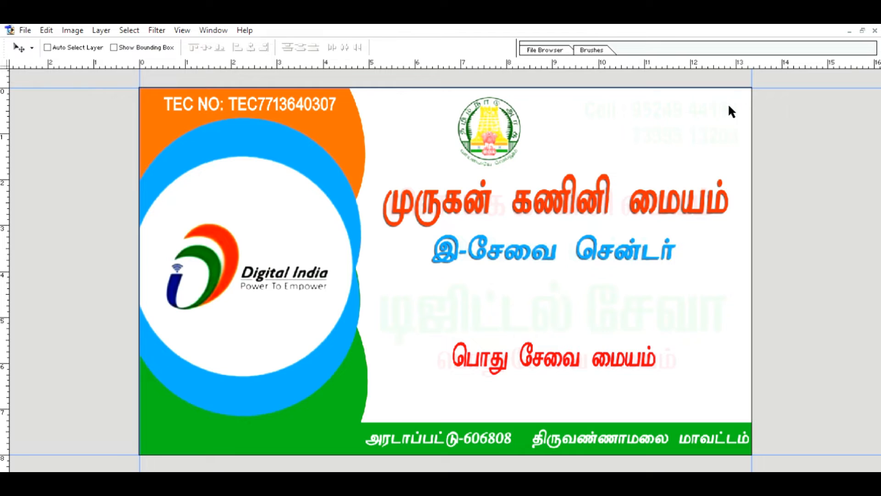
pyautogui.click(714, 194)
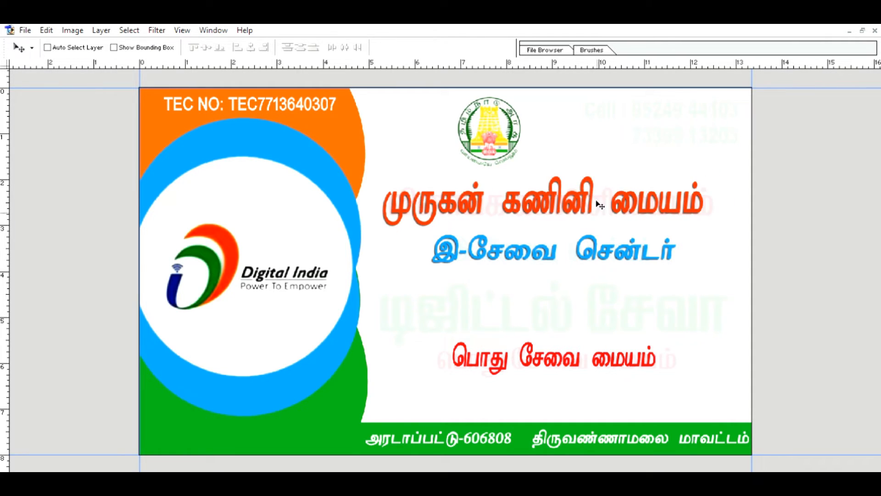
pyautogui.moveTo(597, 201); pyautogui.dragTo(609, 200)
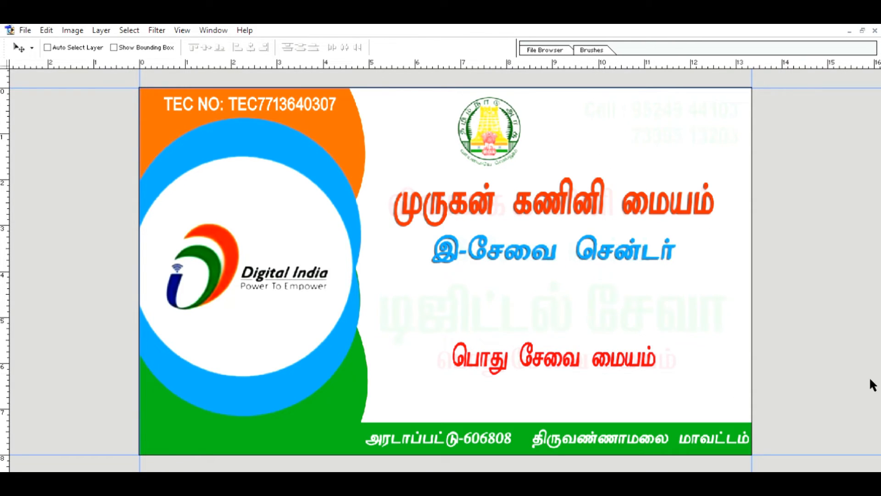
# Select the faint டிஜிட்டல் சேவா heading and duplicate it to make it solid dark green.
pyautogui.press('m')
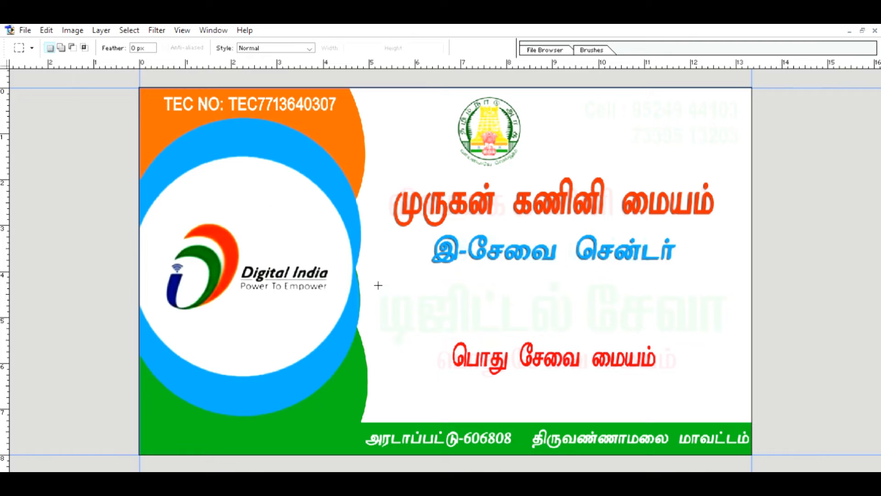
pyautogui.moveTo(373, 286); pyautogui.dragTo(597, 331)
pyautogui.click(545, 315)
pyautogui.moveTo(367, 276); pyautogui.dragTo(735, 347)
pyautogui.hotkey('ctrl', 'j')
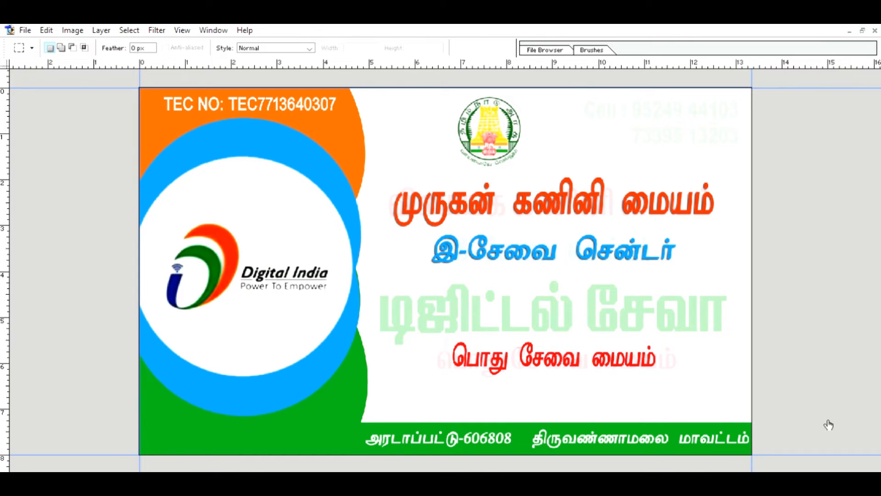
pyautogui.moveTo(864, 334); pyautogui.dragTo(880, 351)
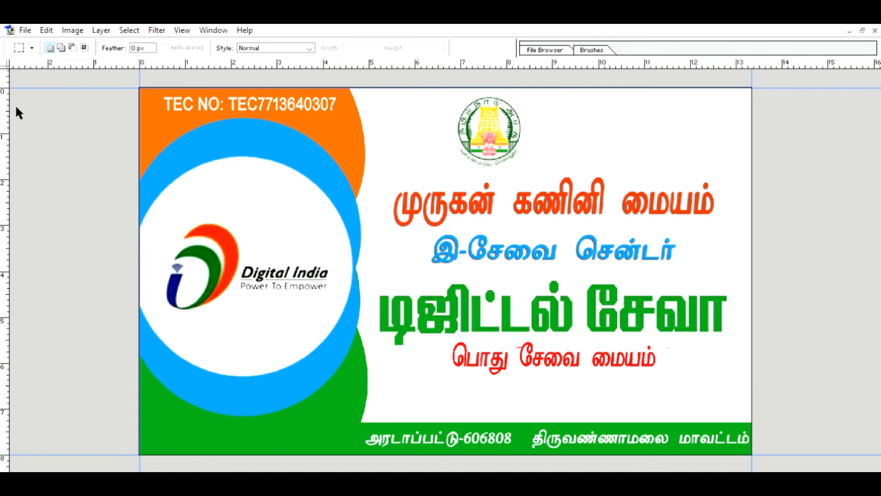
# Clear faded leftovers with a 70 px Eraser, then start a text line at the top right.
pyautogui.press('e')
pyautogui.press(']')
pyautogui.press(']')
pyautogui.press(']')
pyautogui.press(']')
pyautogui.press(']')
pyautogui.press(']')
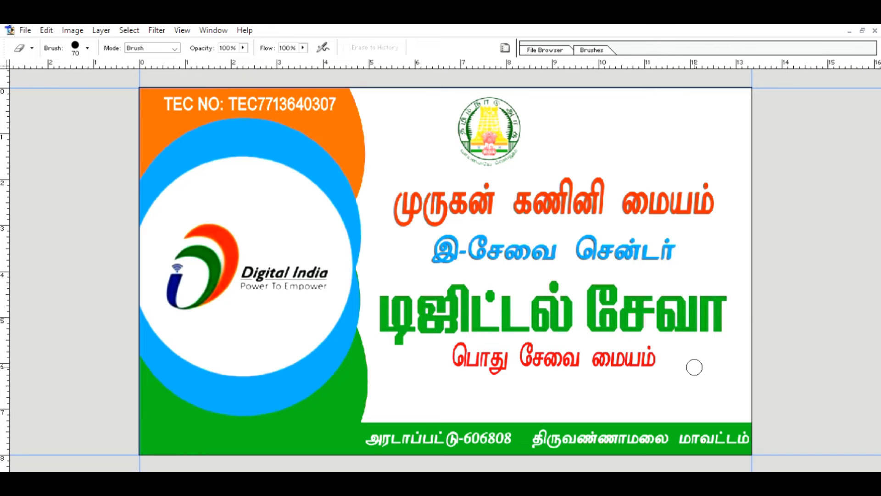
pyautogui.press('t')
pyautogui.click(579, 113)
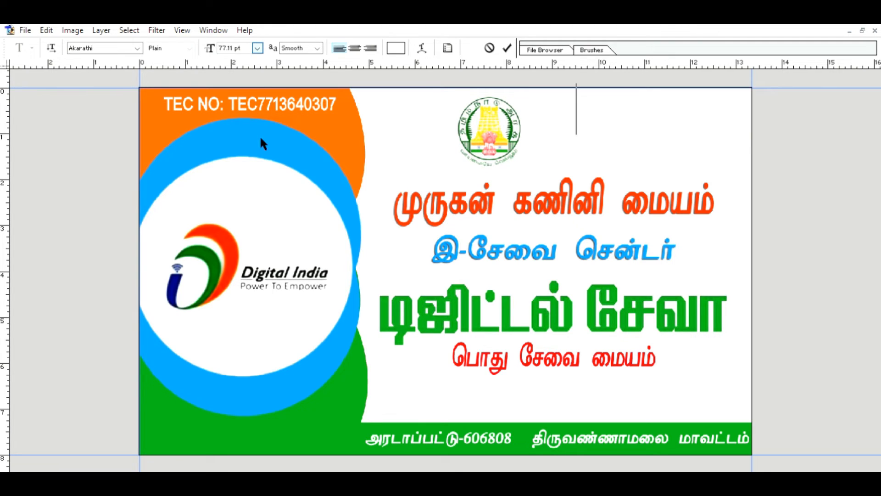
# Type the 'CELL:' line with the phone number in black Arial Regular, 24 pt.
pyautogui.click(254, 179)
pyautogui.click(136, 46)
pyautogui.click(99, 61)
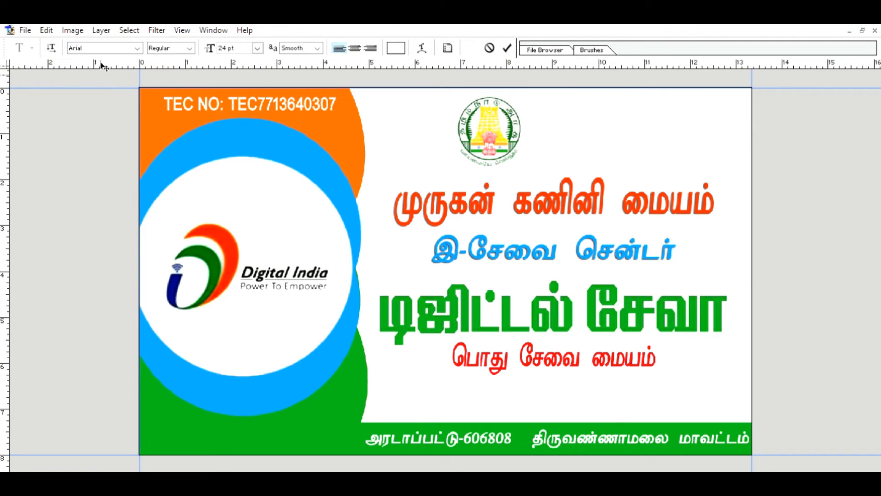
pyautogui.write('Ce')
pyautogui.click(115, 201)
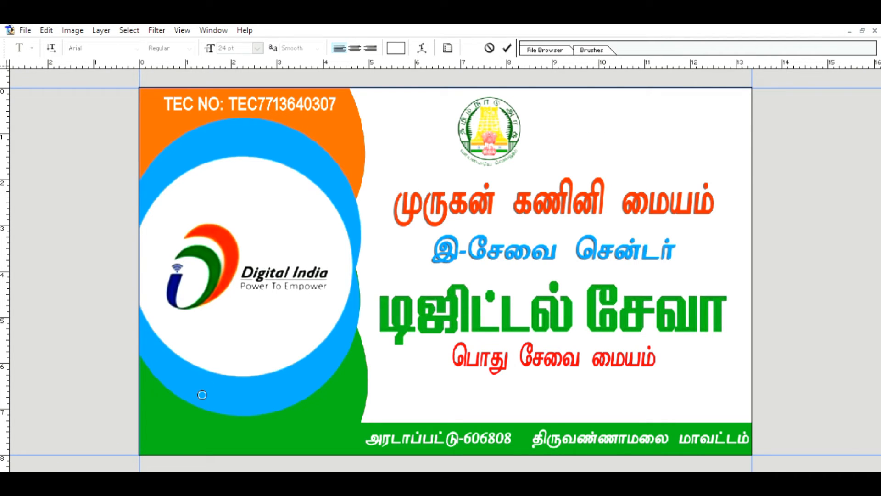
pyautogui.click(153, 449)
pyautogui.click(444, 262)
pyautogui.write('CE')
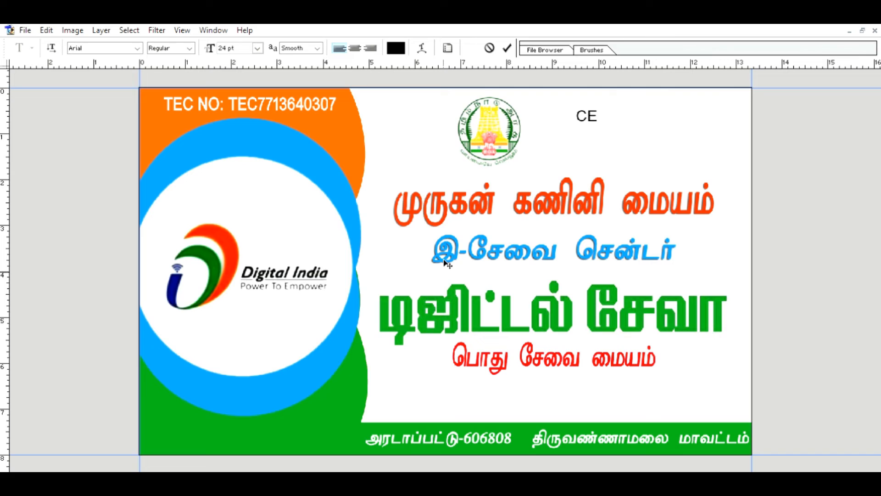
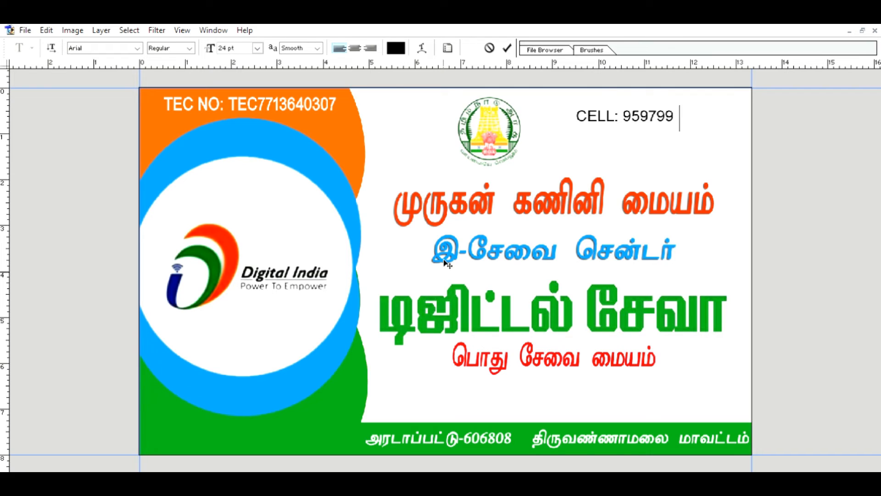
pyautogui.click(506, 48)
# Move the phone-number line to the top-right corner of the banner.
pyautogui.press('Tab')
pyautogui.press('v')
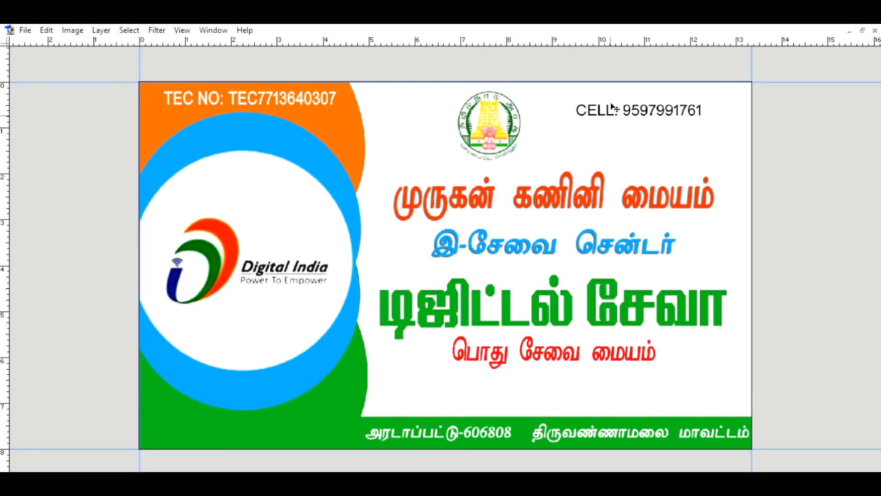
pyautogui.moveTo(612, 108); pyautogui.dragTo(641, 98)
pyautogui.press('Tab')
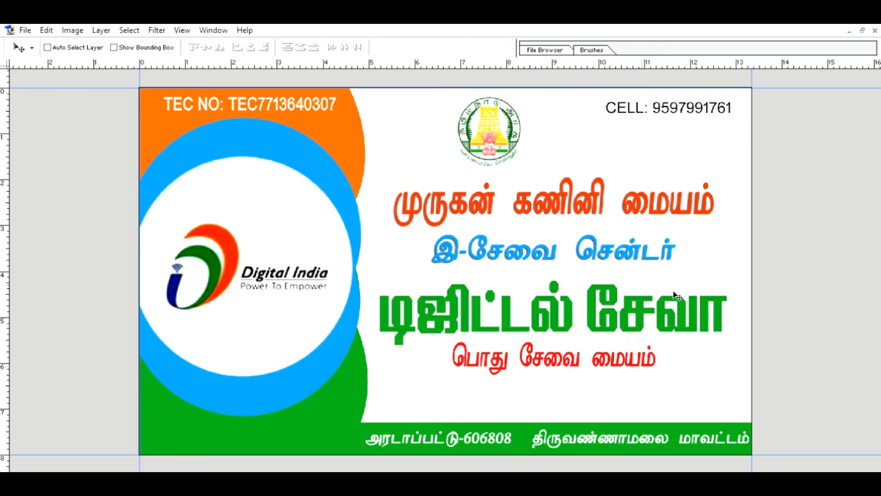
# Make the phone-number text bold and colour it green.
pyautogui.doubleClick(791, 402)
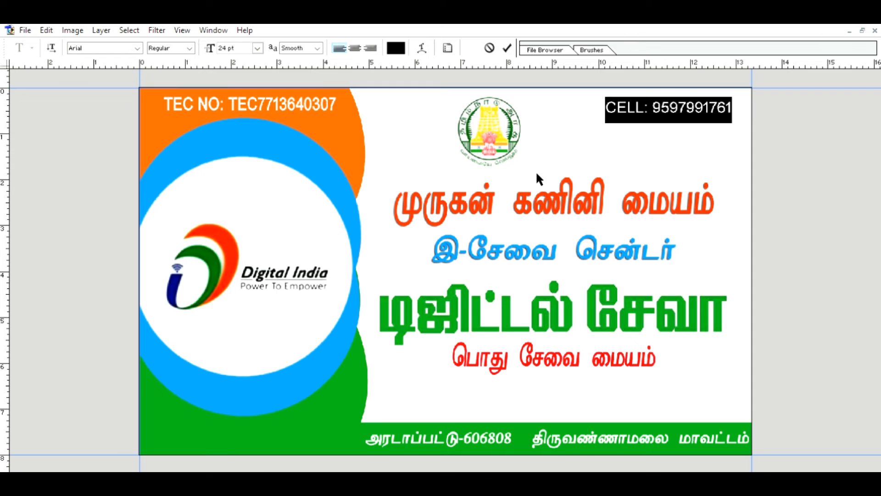
pyautogui.hotkey('ctrl', 'shift', 'b')
pyautogui.click(554, 168)
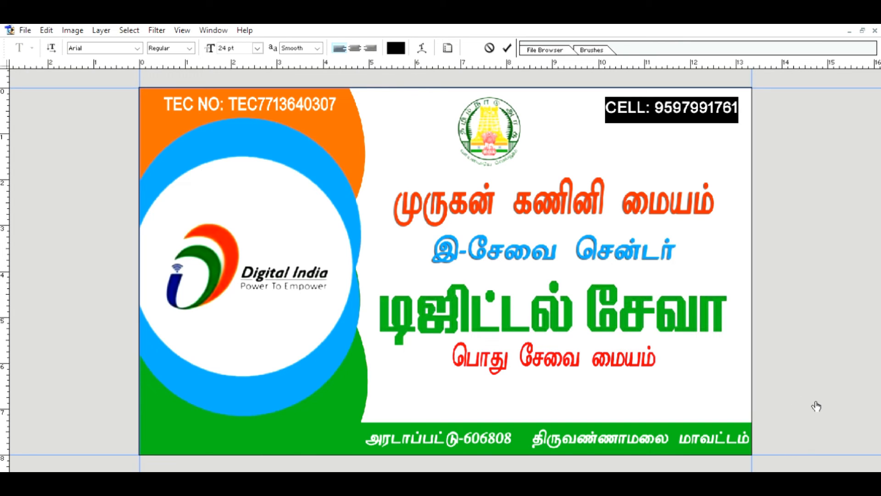
pyautogui.click(546, 158)
pyautogui.click(449, 299)
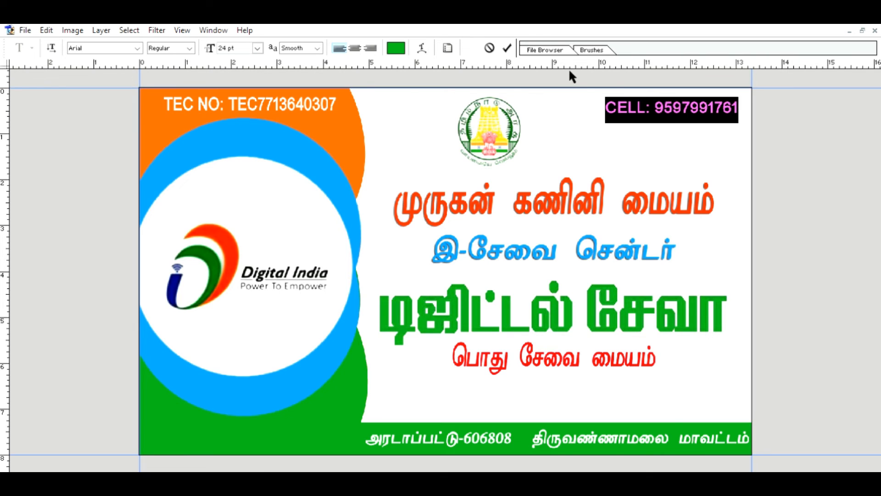
pyautogui.click(507, 47)
# Change 'CELL' to 'Cell' and nudge the line slightly right.
pyautogui.press('v')
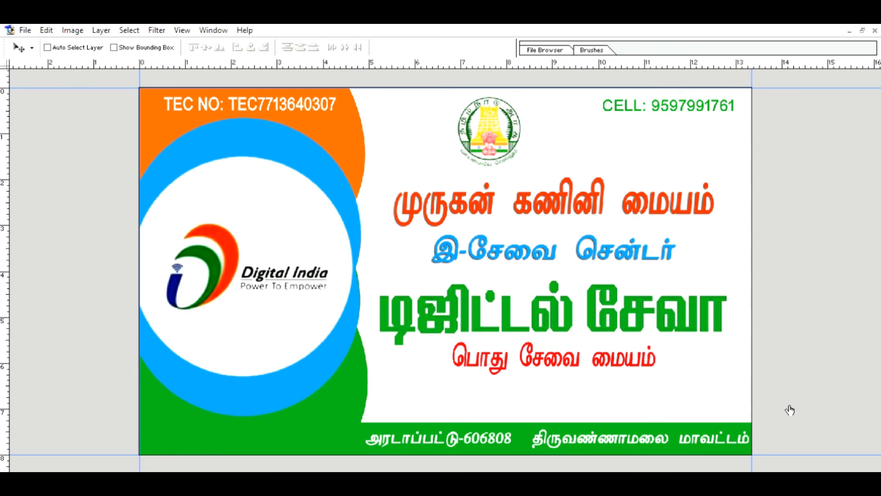
pyautogui.doubleClick(631, 120)
pyautogui.click(644, 106)
pyautogui.press('BackSpace')
pyautogui.press('BackSpace')
pyautogui.press('BackSpace')
pyautogui.write('ell')
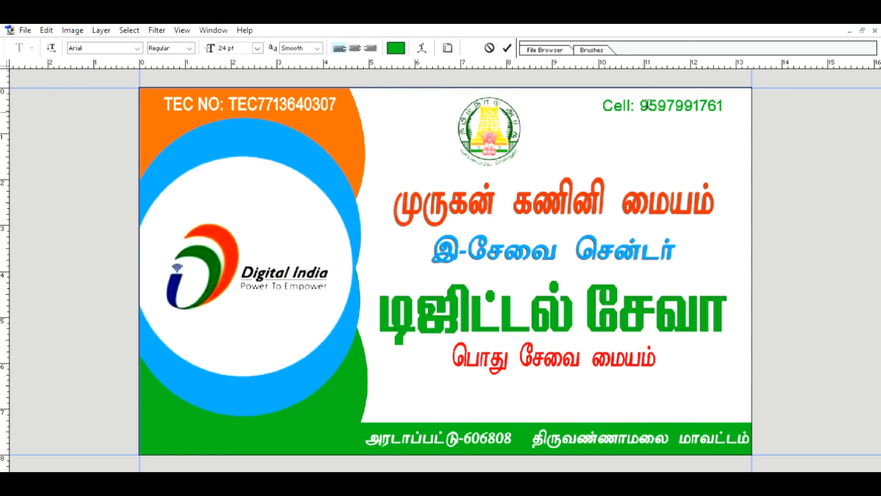
pyautogui.click(507, 45)
pyautogui.press('v')
pyautogui.moveTo(641, 112); pyautogui.dragTo(650, 112)
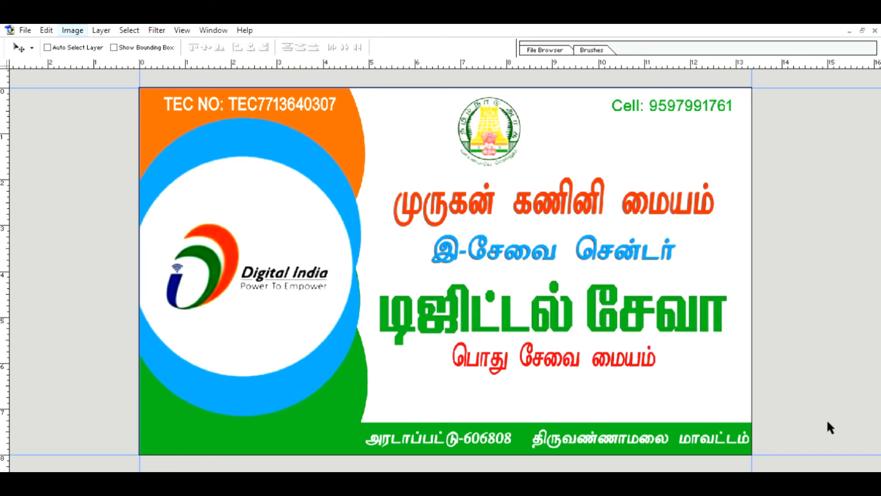
pyautogui.press('i')
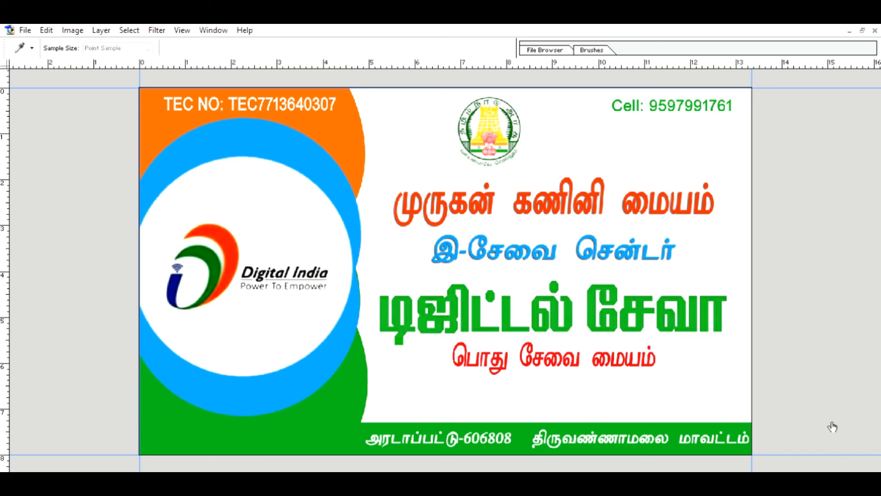
pyautogui.press('v')
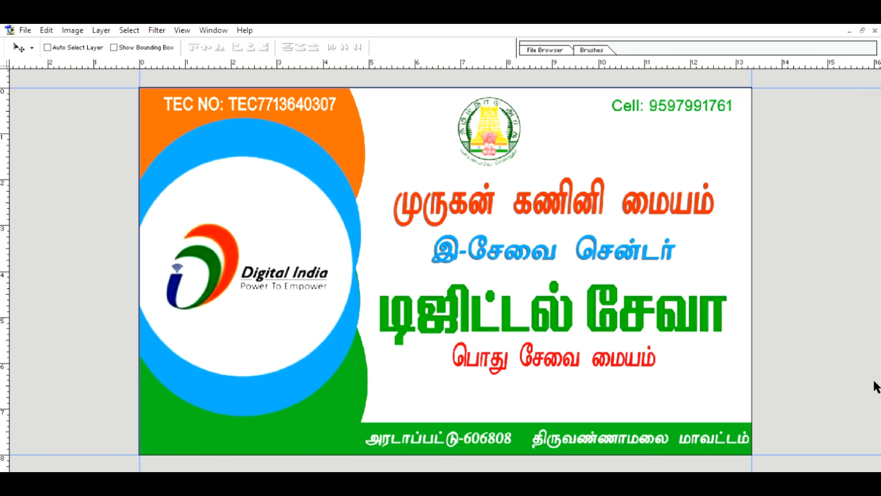
pyautogui.press('alt')
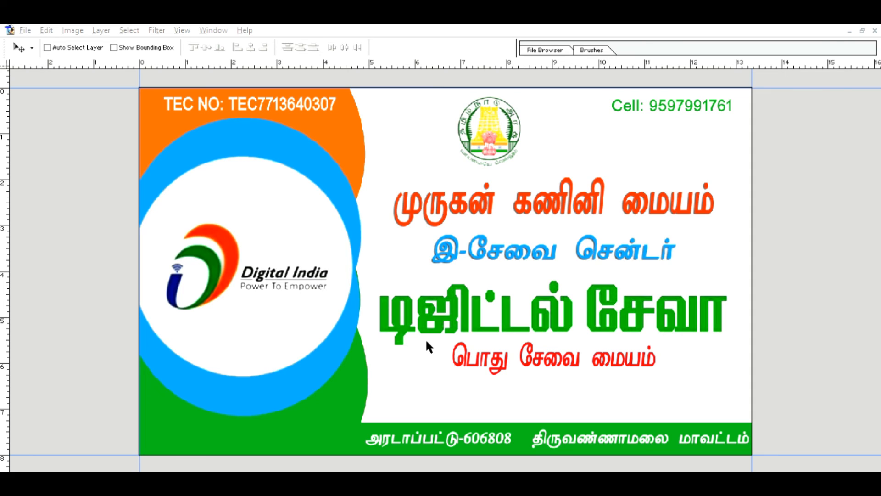
pyautogui.press('h')
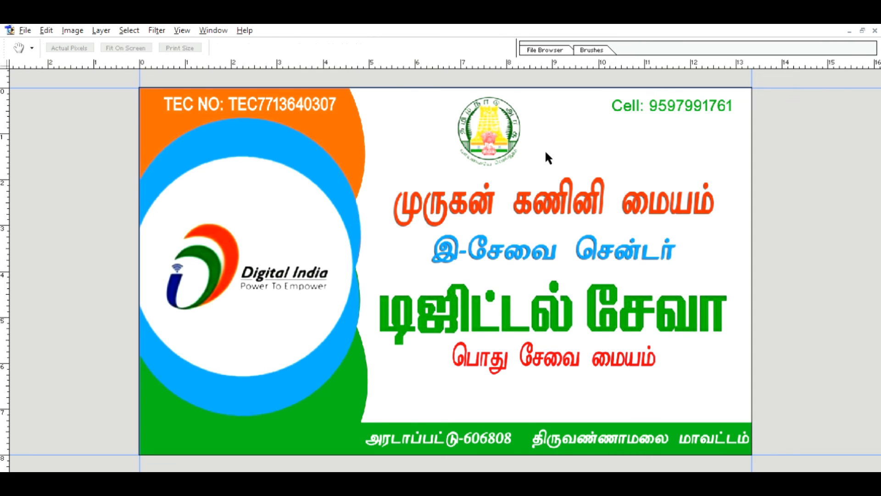
pyautogui.press('v')
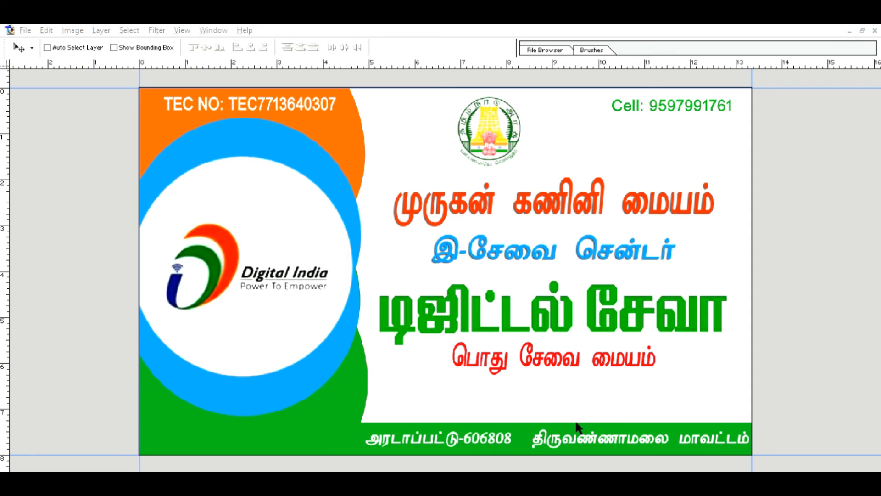